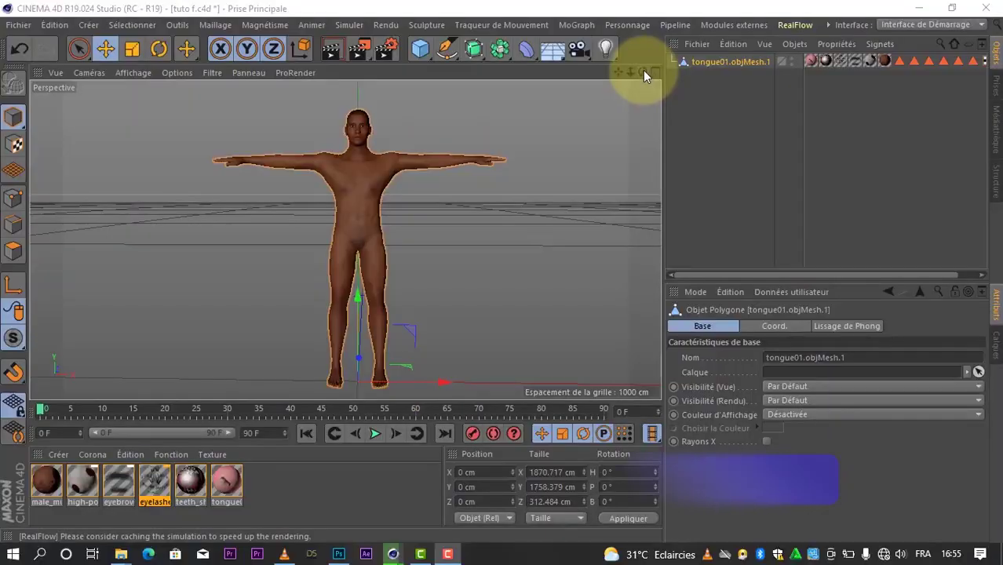
# Turn the character to face front and add a 2000 cm Cube around it.
pyautogui.moveTo(643, 72); pyautogui.dragTo(564, 308)
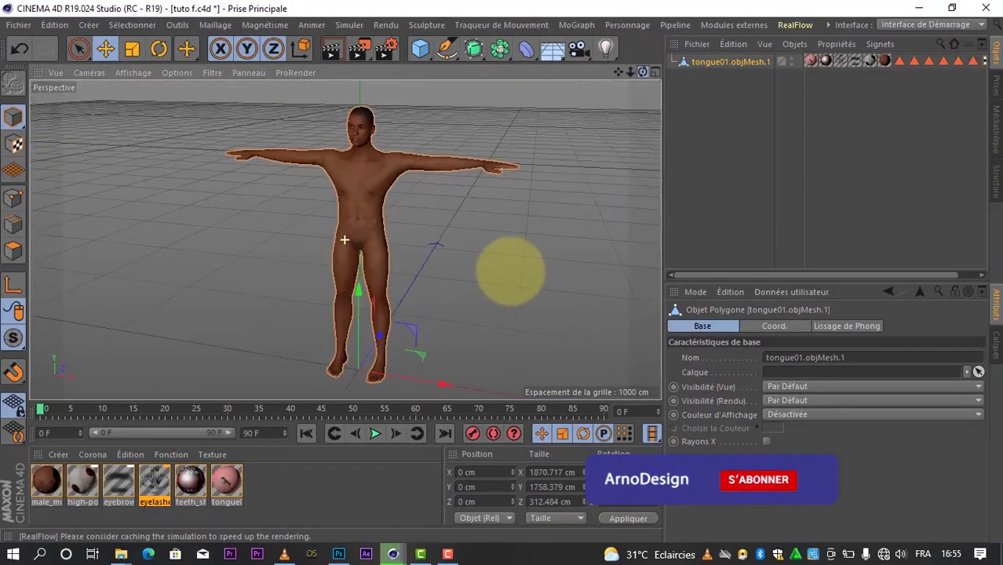
pyautogui.moveTo(563, 309); pyautogui.dragTo(402, 33)
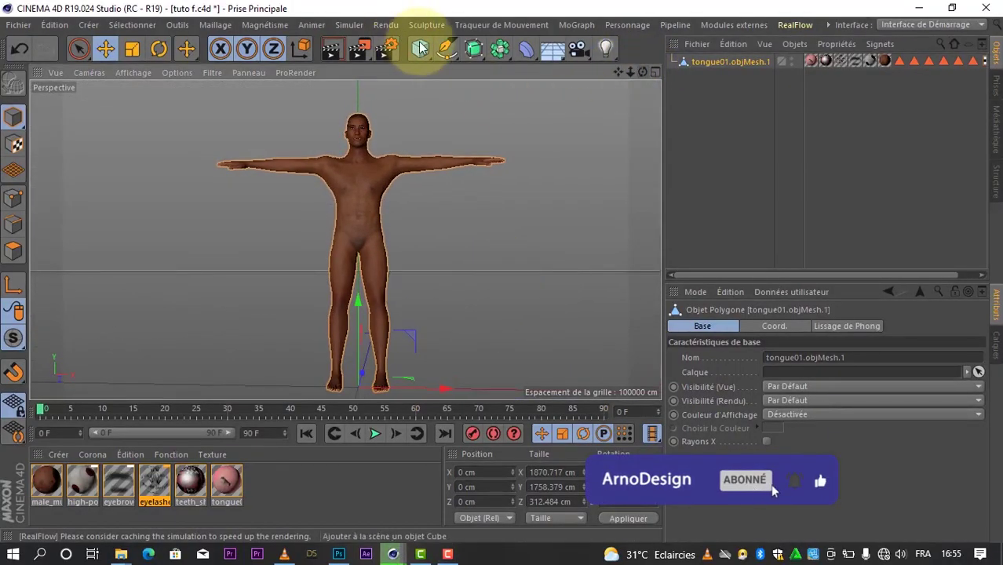
pyautogui.click(422, 49)
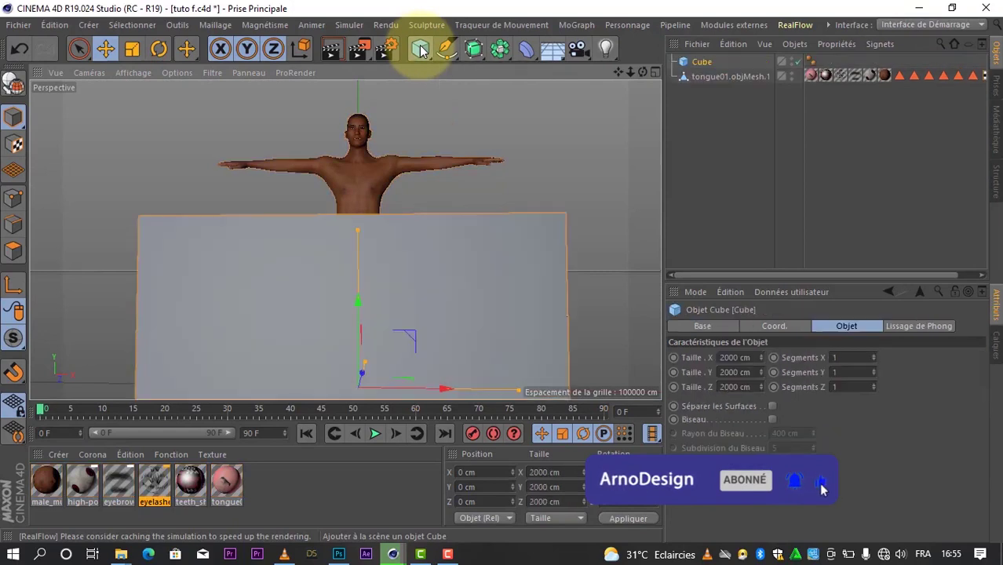
pyautogui.scroll(-3, 395, 243)
pyautogui.scroll(-2, 397, 245)
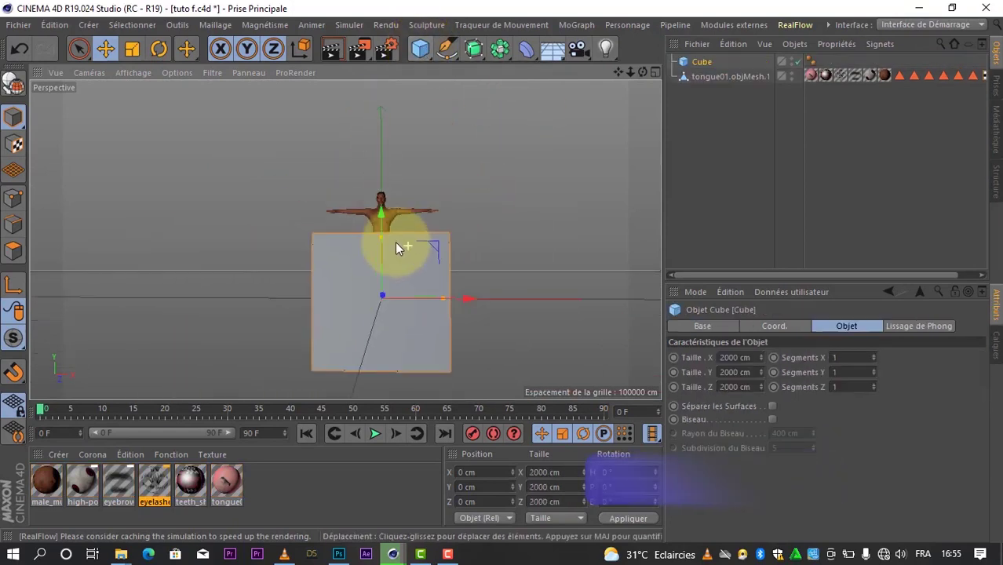
pyautogui.scroll(-2, 396, 245)
# Switch to the four-view layout and enlarge the top (Haut) view, zoomed out.
pyautogui.middleClick(646, 234)
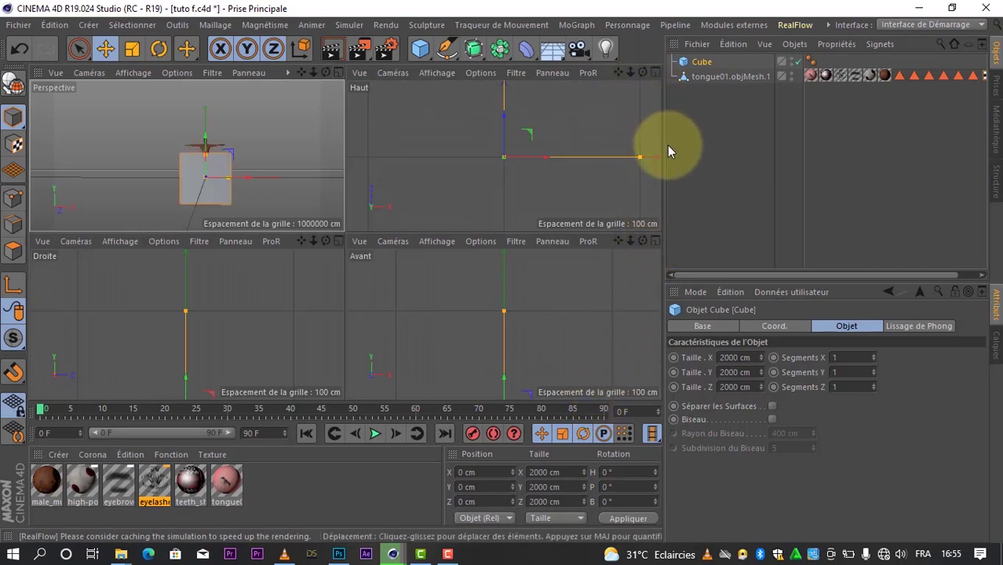
pyautogui.middleClick(640, 90)
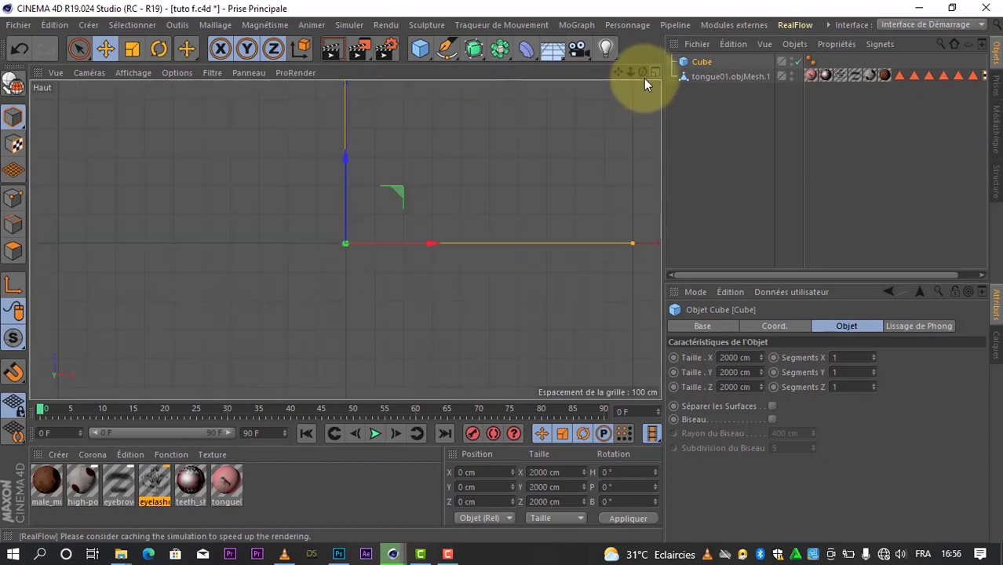
pyautogui.scroll(-2, 343, 232)
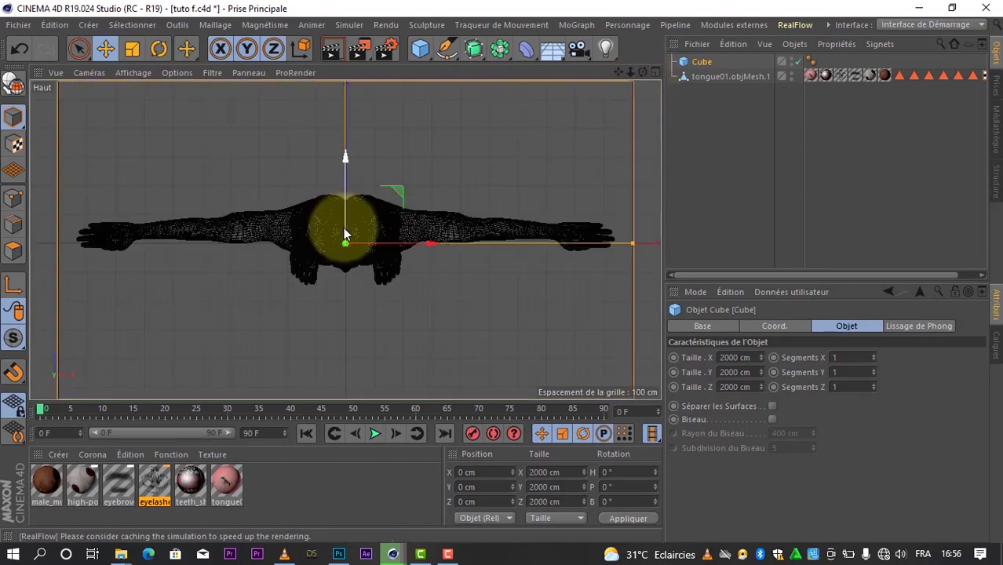
pyautogui.scroll(-2, 343, 233)
pyautogui.scroll(-1, 343, 232)
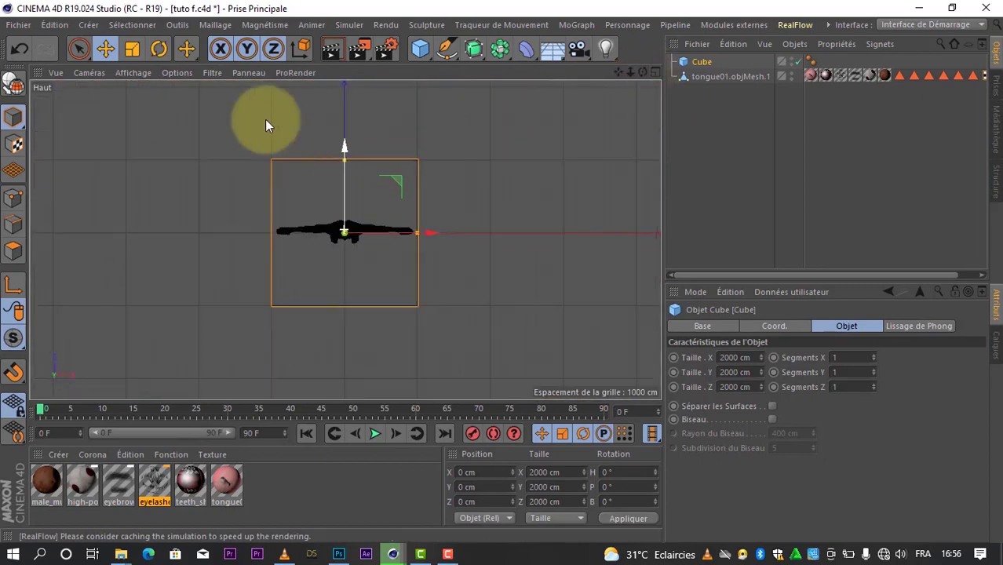
# Uniformly scale the cube to 414.509 cm per side, then restore the four views.
pyautogui.click(132, 49)
pyautogui.moveTo(473, 165)
pyautogui.mouseDown()
pyautogui.moveTo(255, 289)
pyautogui.moveTo(444, 207)
pyautogui.mouseUp()
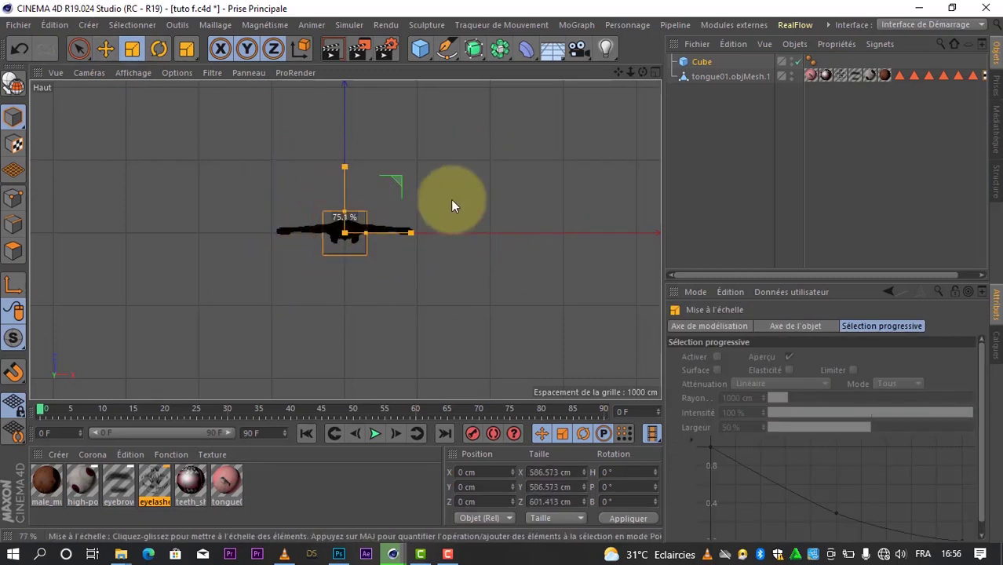
pyautogui.moveTo(444, 207); pyautogui.dragTo(414, 235)
pyautogui.moveTo(475, 176); pyautogui.dragTo(558, 150)
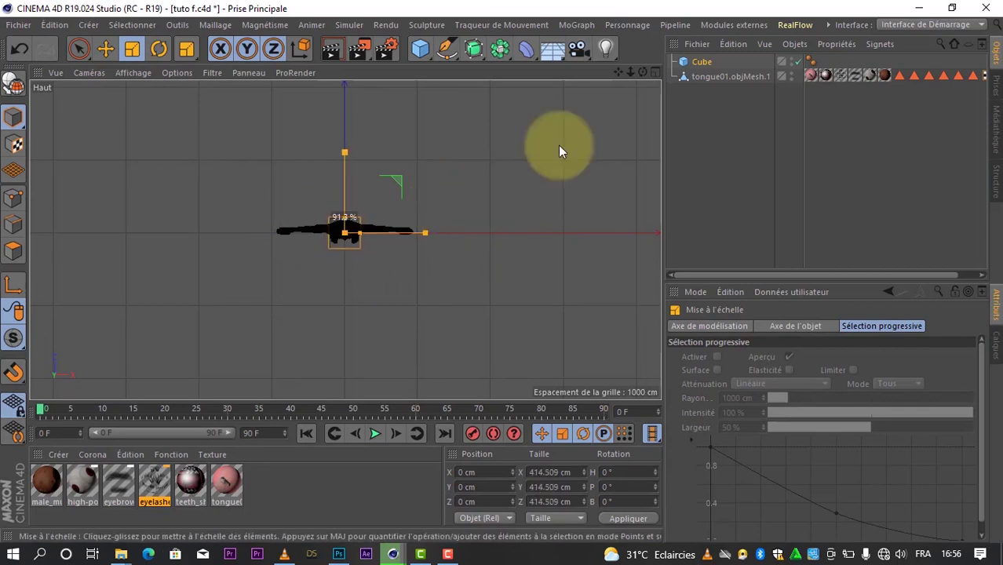
pyautogui.click(655, 72)
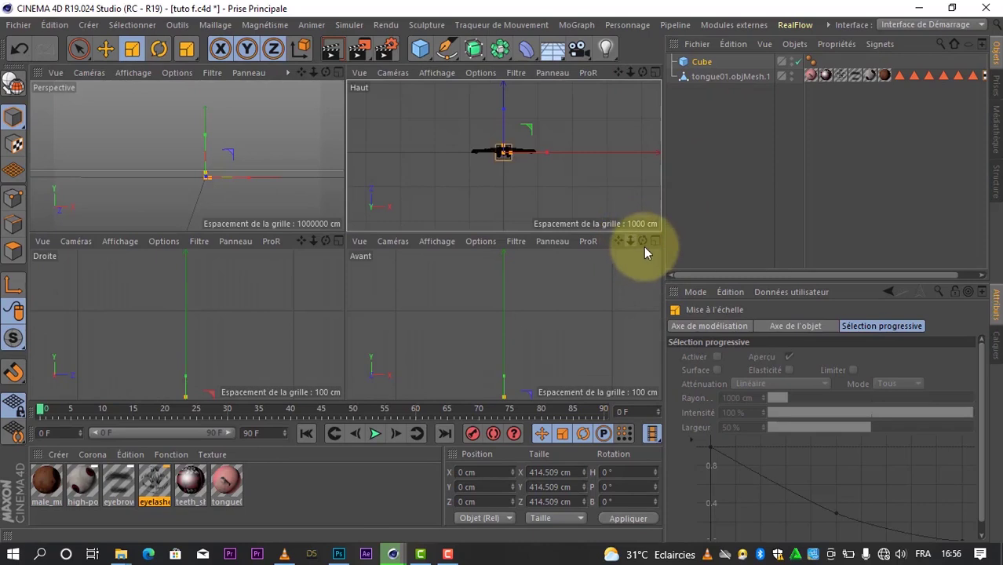
# In the enlarged front (Avant) view, raise the cube to hip height.
pyautogui.click(654, 241)
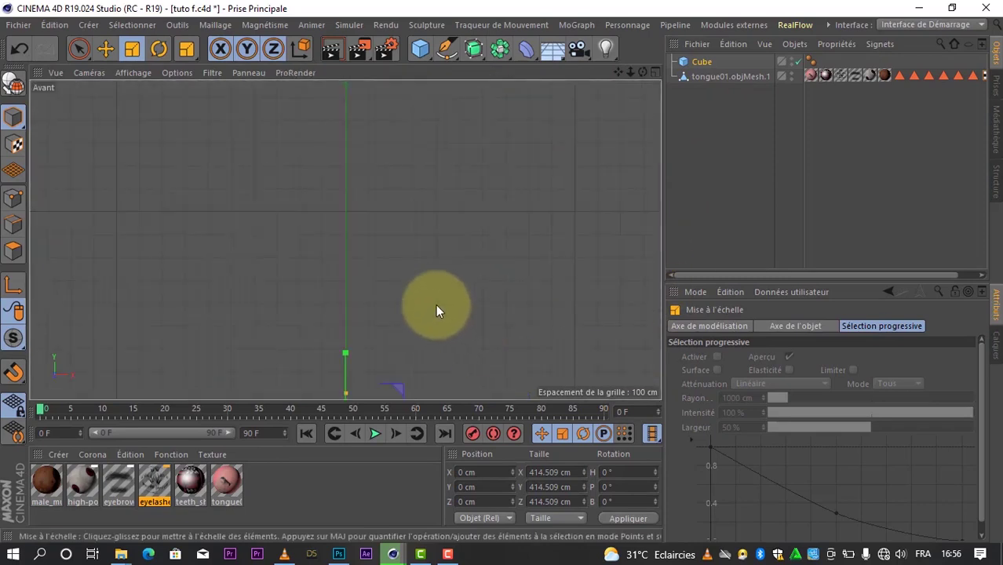
pyautogui.scroll(-3, 390, 333)
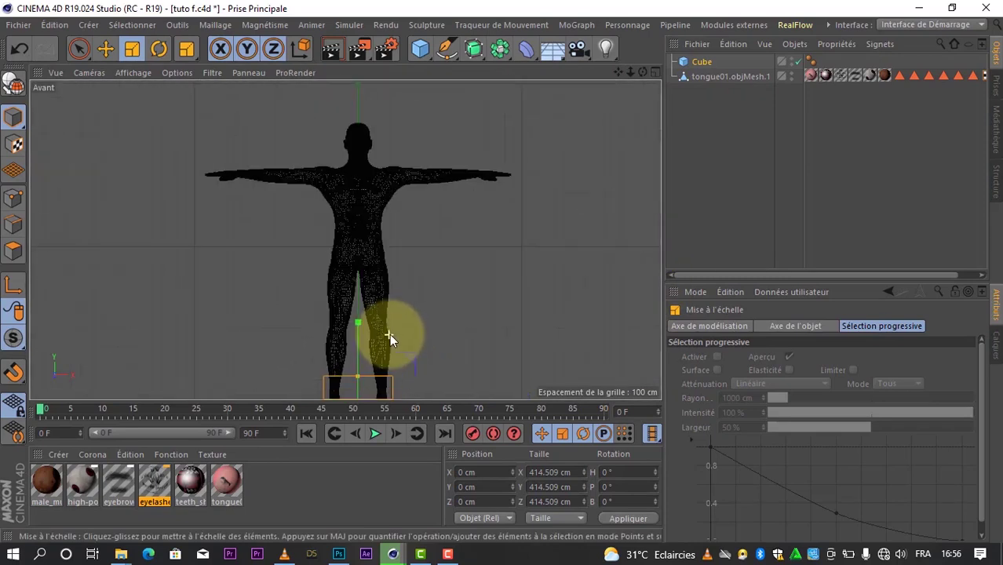
pyautogui.scroll(-3, 391, 331)
pyautogui.click(105, 49)
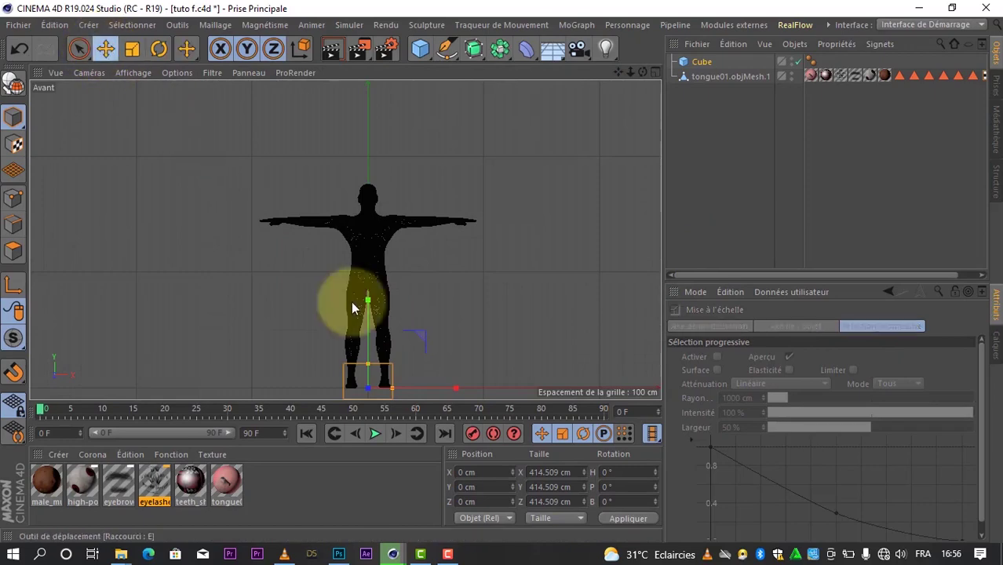
pyautogui.moveTo(368, 320); pyautogui.dragTo(364, 212)
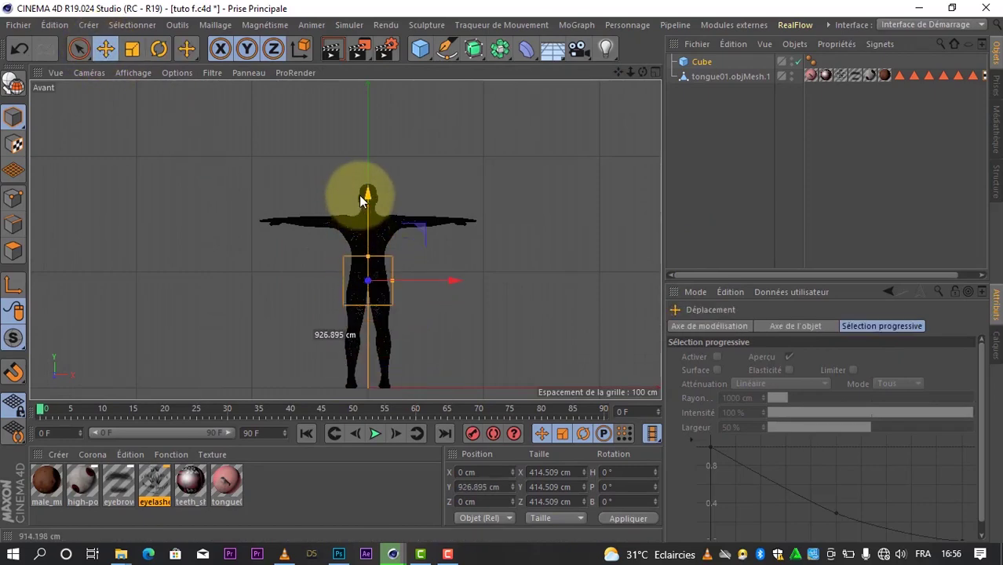
pyautogui.scroll(1, 357, 298)
pyautogui.scroll(3, 361, 296)
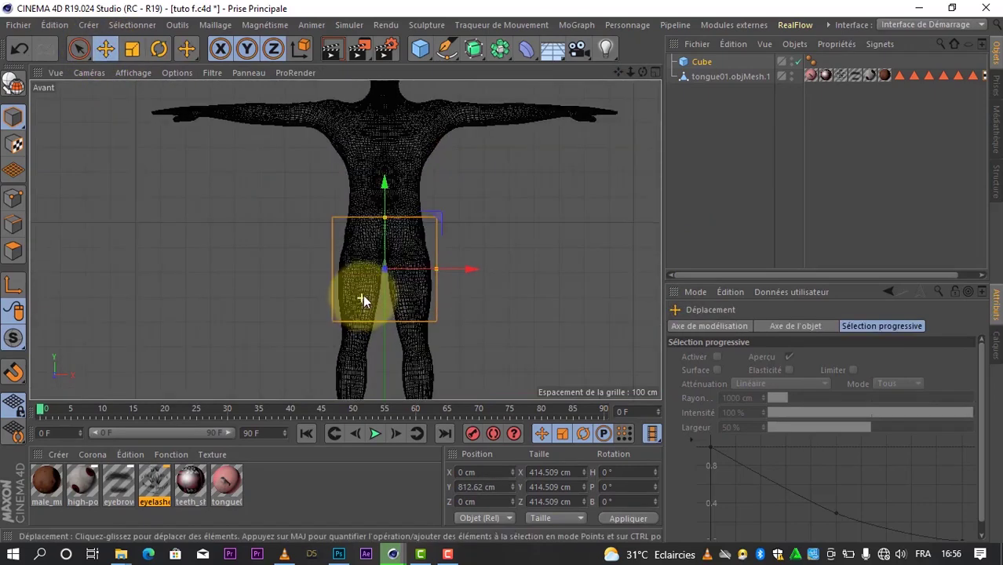
pyautogui.scroll(2, 363, 293)
# Resize the cube to 412.394 × 205.186 cm, centred at Y 922.243 cm around the hips.
pyautogui.moveTo(394, 176)
pyautogui.mouseDown()
pyautogui.moveTo(399, 208)
pyautogui.moveTo(394, 128)
pyautogui.mouseUp()
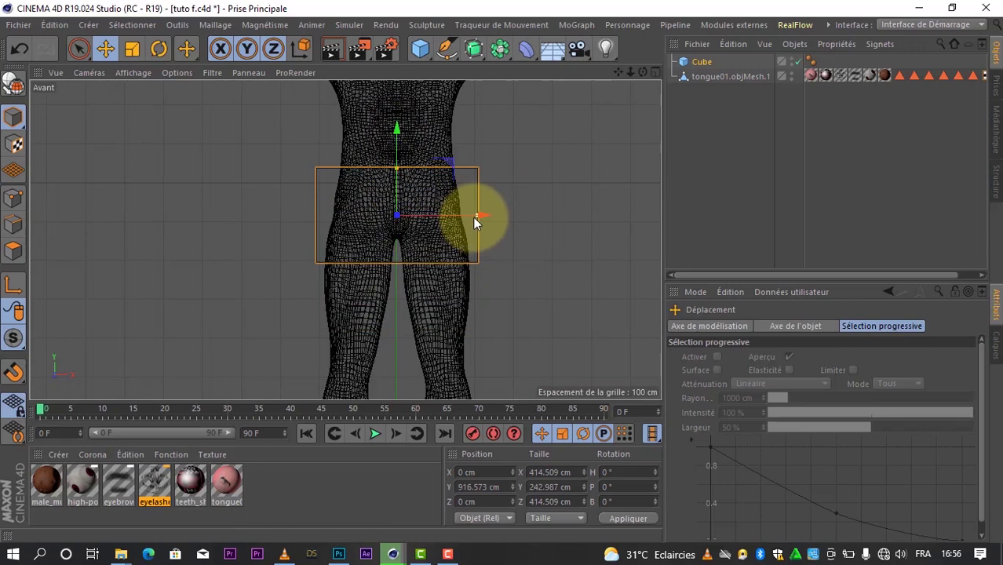
pyautogui.moveTo(472, 217); pyautogui.dragTo(472, 215)
pyautogui.moveTo(397, 169); pyautogui.dragTo(396, 177)
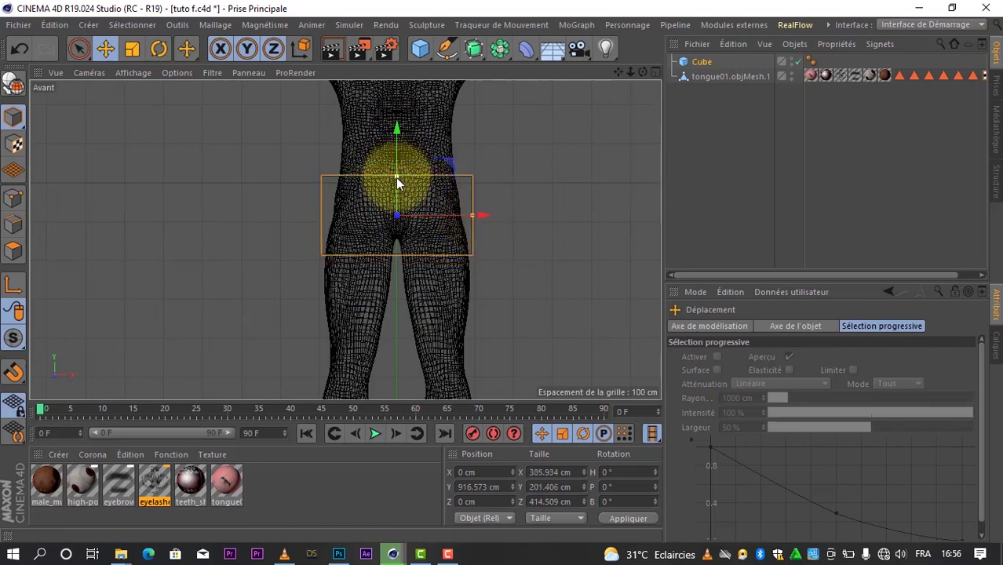
pyautogui.moveTo(399, 132); pyautogui.dragTo(403, 129)
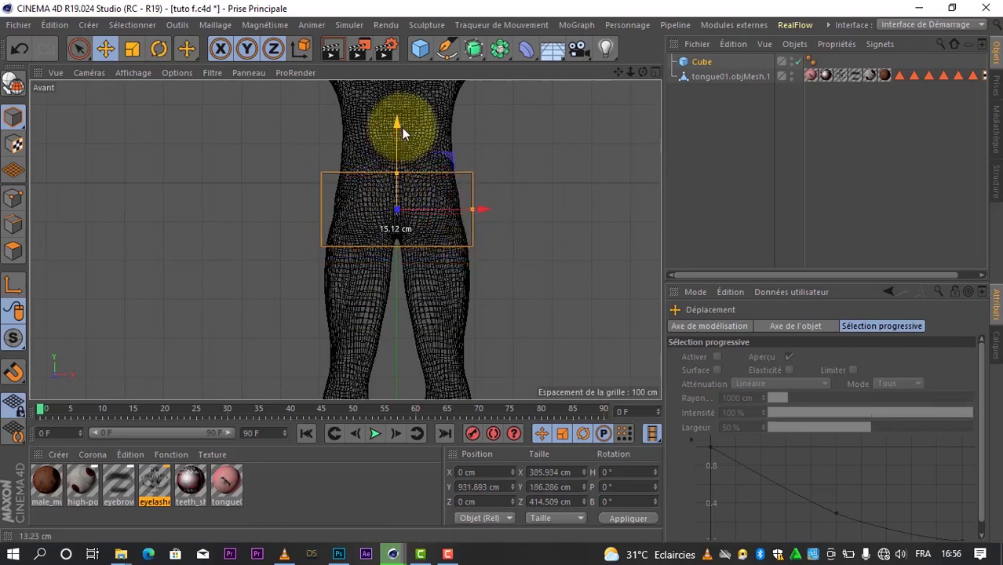
pyautogui.moveTo(397, 174); pyautogui.dragTo(396, 173)
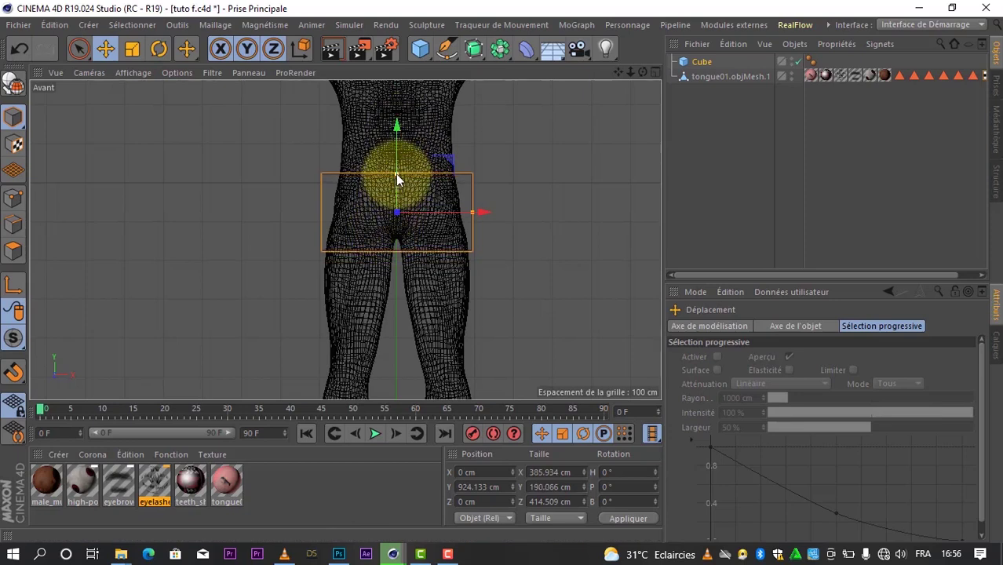
pyautogui.moveTo(396, 126); pyautogui.dragTo(398, 127)
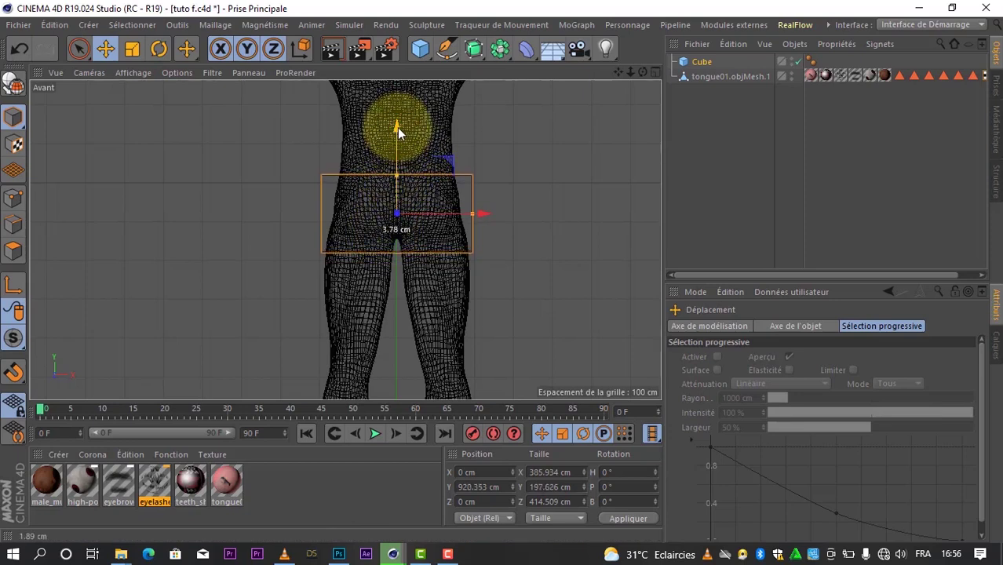
pyautogui.moveTo(396, 176); pyautogui.dragTo(395, 169)
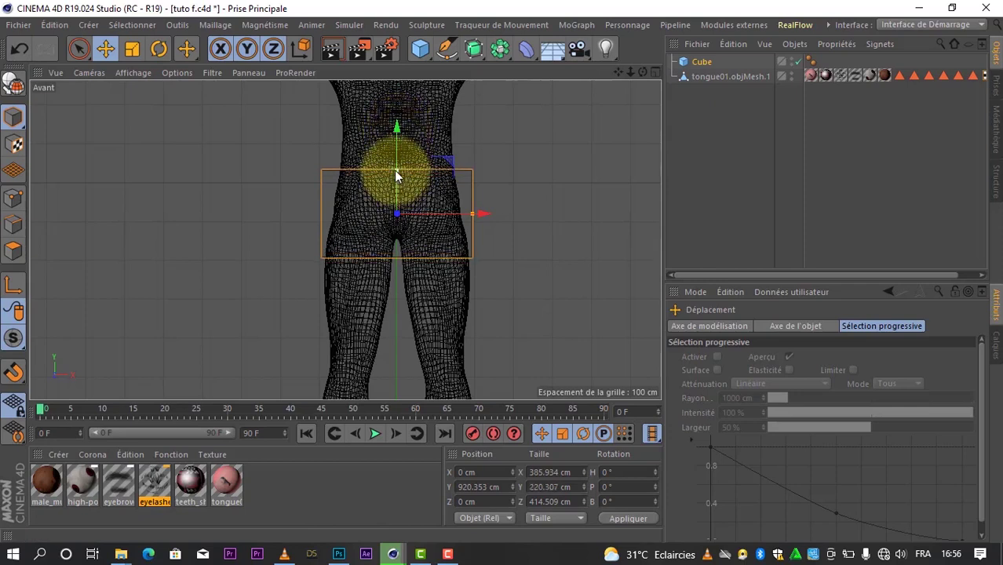
pyautogui.moveTo(398, 126); pyautogui.dragTo(398, 127)
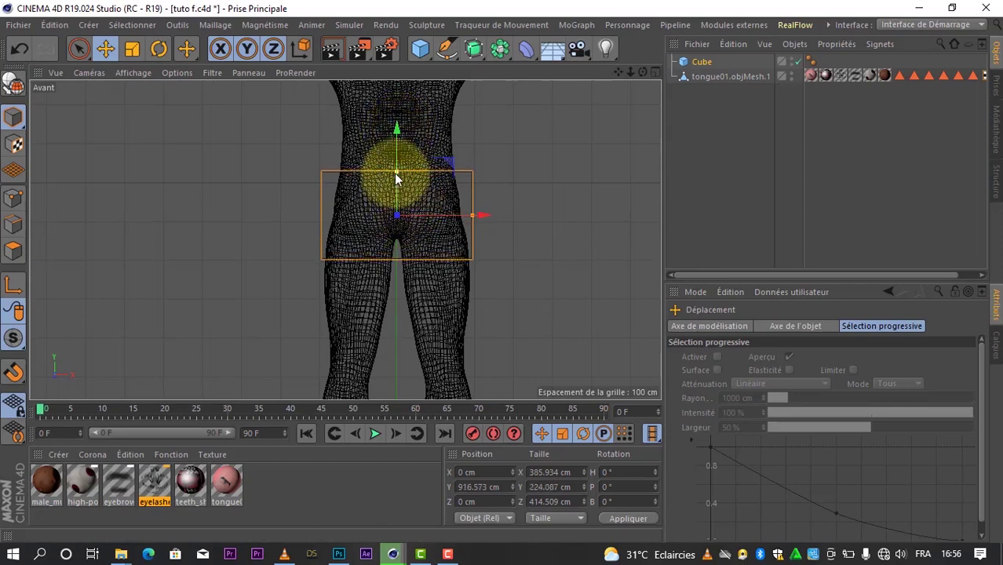
pyautogui.moveTo(397, 178); pyautogui.dragTo(396, 182)
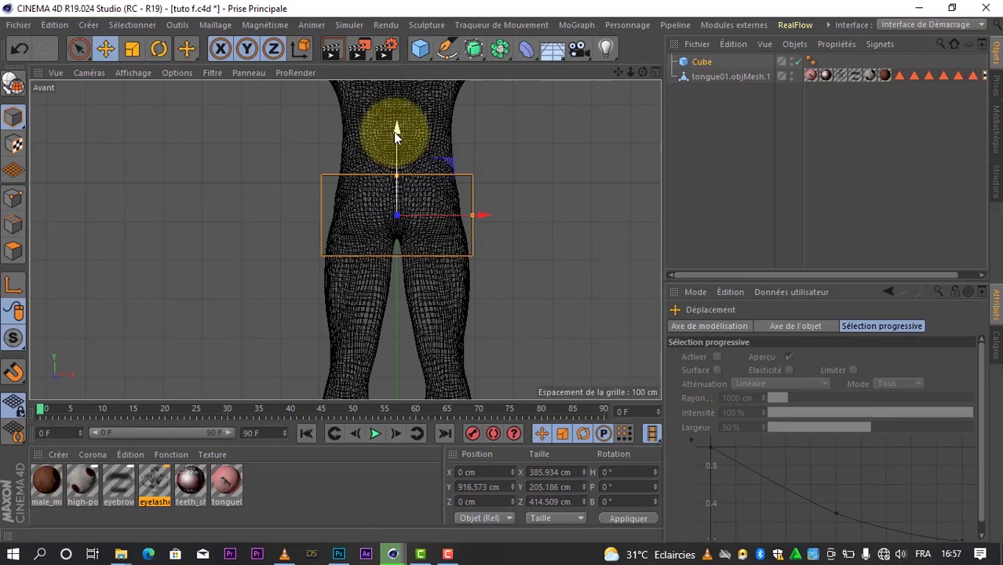
pyautogui.moveTo(396, 135); pyautogui.dragTo(398, 131)
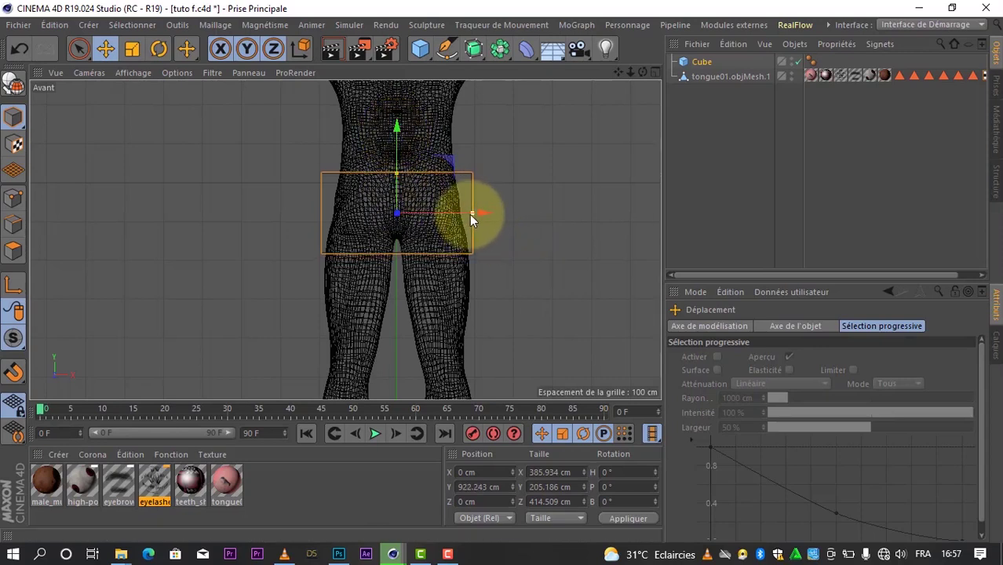
pyautogui.moveTo(470, 214); pyautogui.dragTo(478, 212)
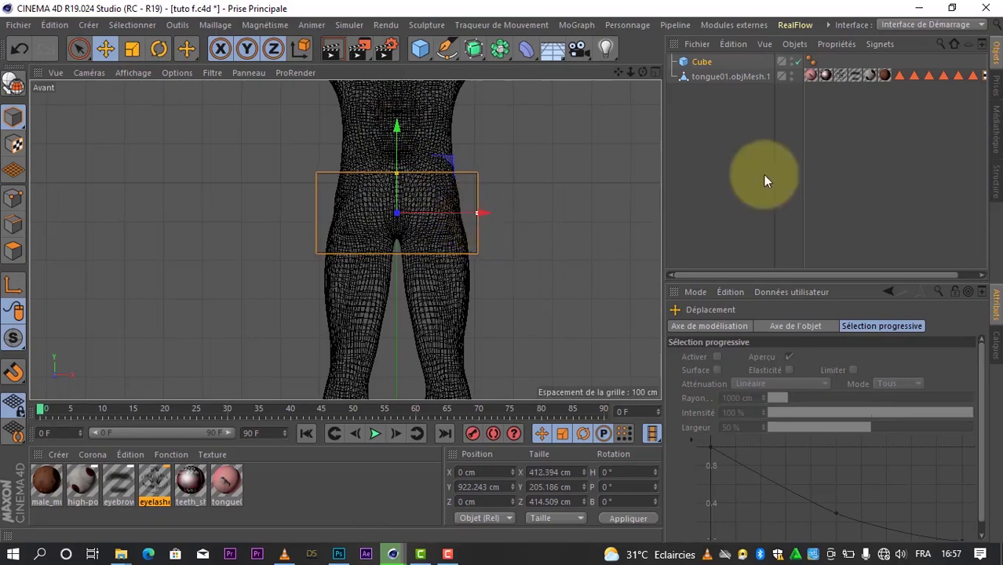
pyautogui.click(656, 73)
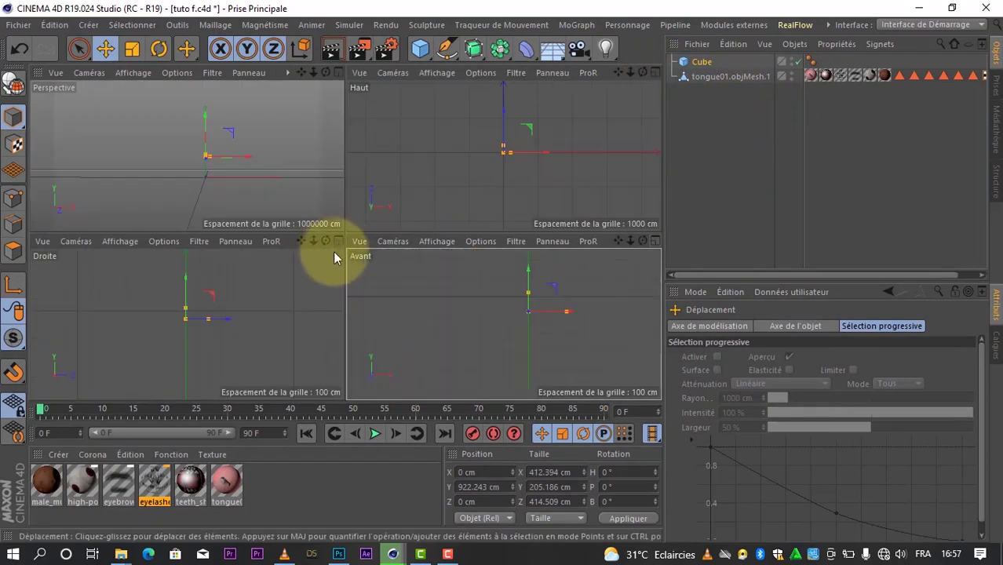
# In the side (Droite) view, move the cube along Z to 51.351 cm over the hips.
pyautogui.middleClick(228, 300)
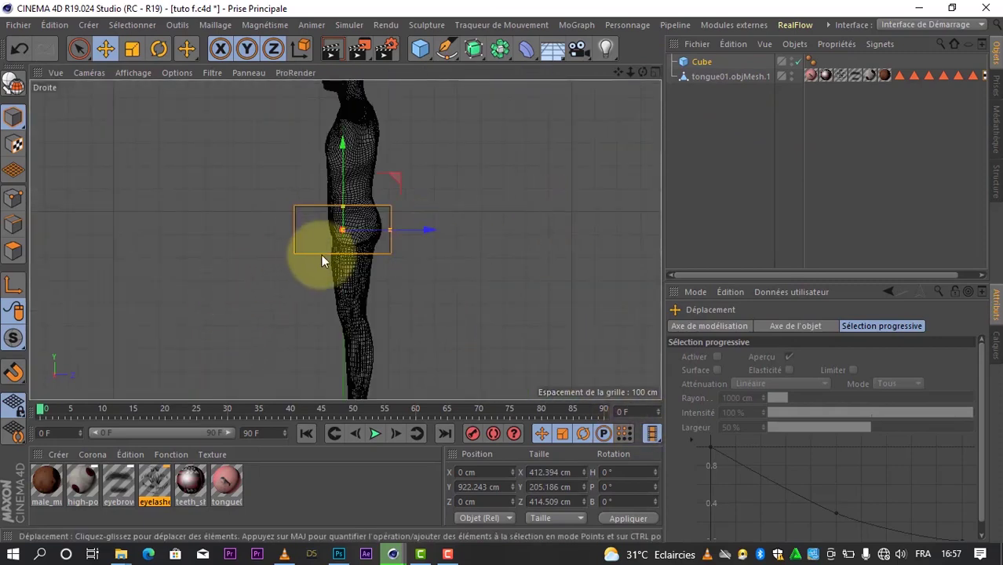
pyautogui.scroll(4, 367, 230)
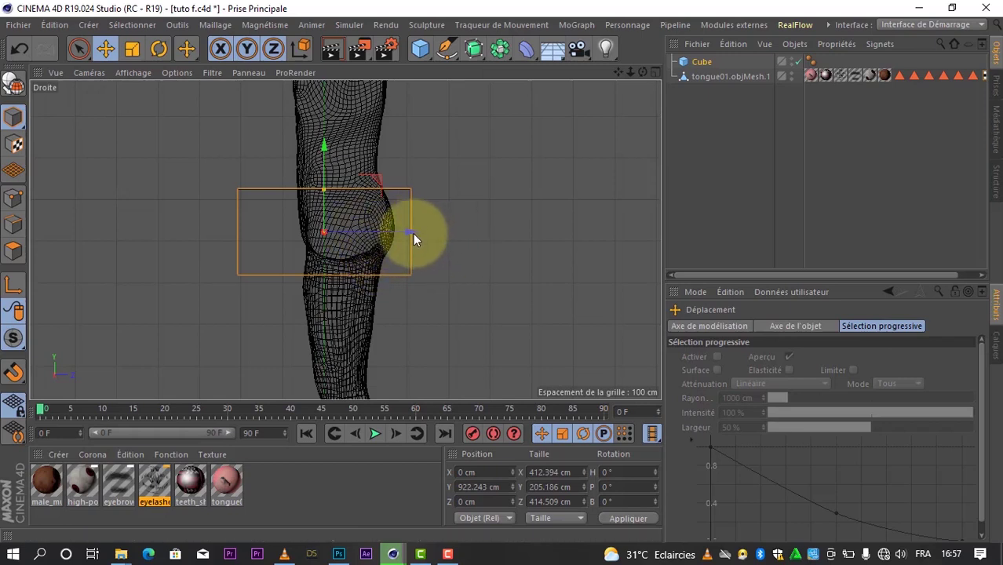
pyautogui.moveTo(407, 232)
pyautogui.mouseDown()
pyautogui.moveTo(437, 224)
pyautogui.moveTo(399, 232)
pyautogui.mouseUp()
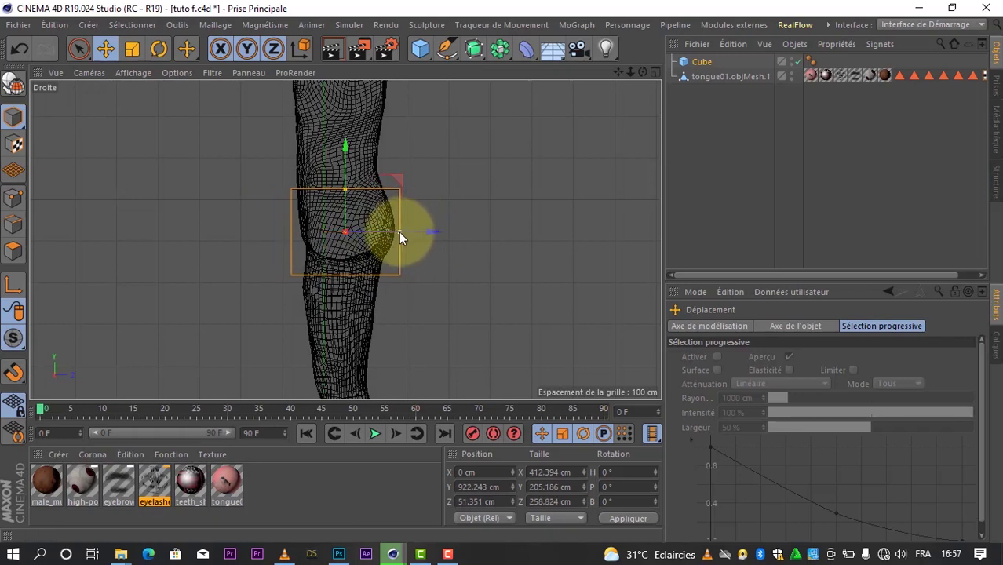
pyautogui.click(655, 72)
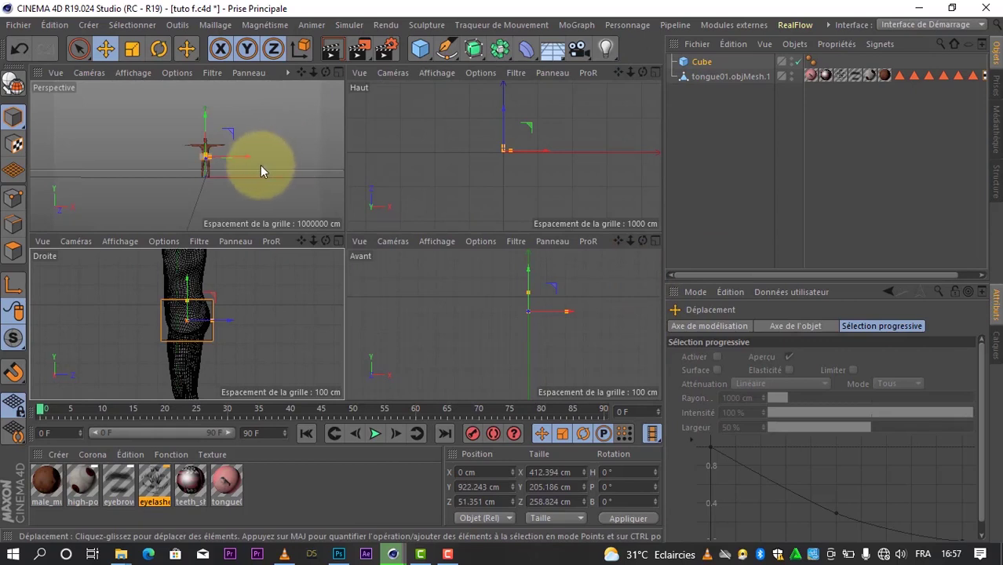
# Maximise the Perspective view framed on the cube at the hips and select the cube.
pyautogui.click(196, 154)
pyautogui.scroll(3, 223, 159)
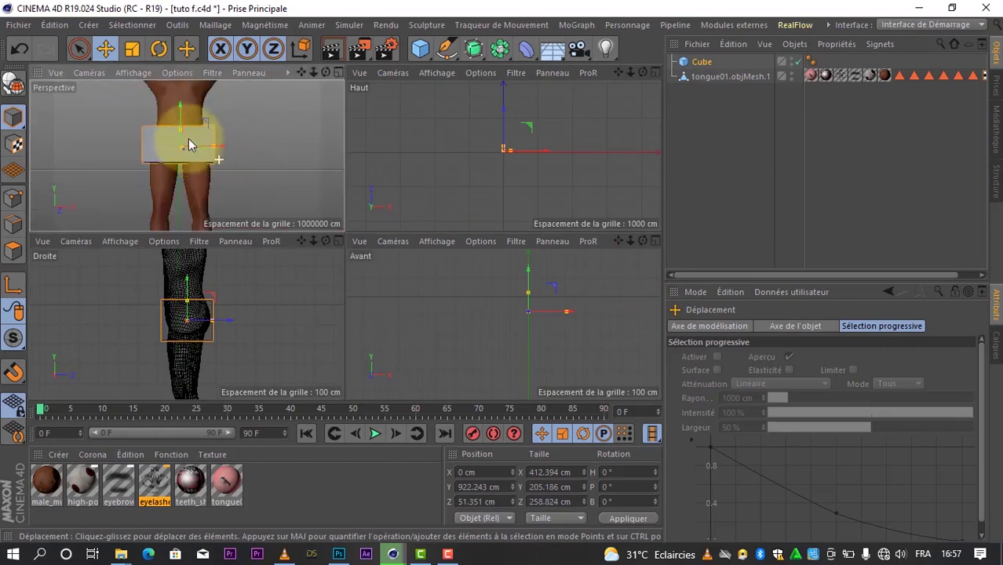
pyautogui.scroll(2, 188, 139)
pyautogui.moveTo(327, 69); pyautogui.dragTo(327, 157)
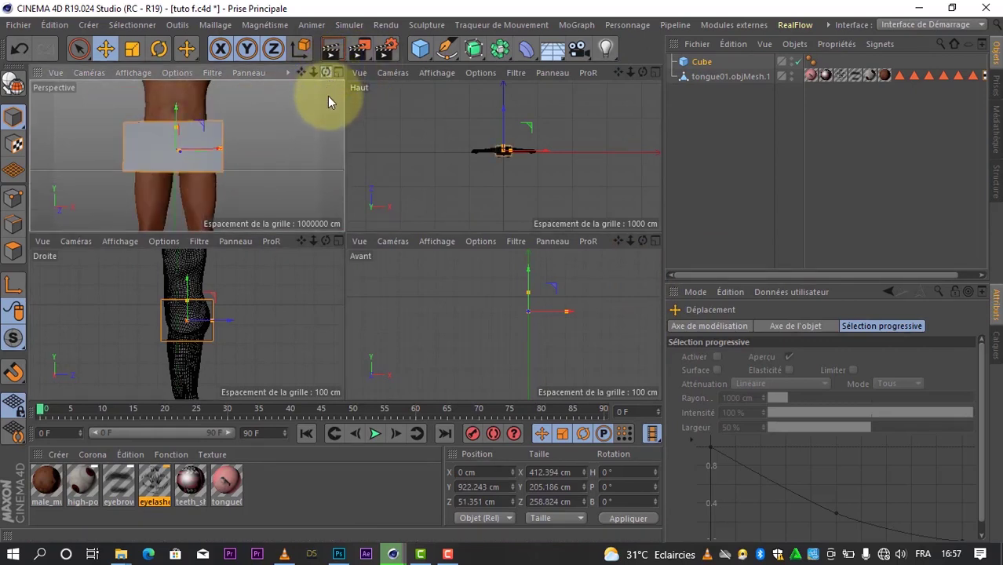
pyautogui.moveTo(325, 76); pyautogui.dragTo(345, 228)
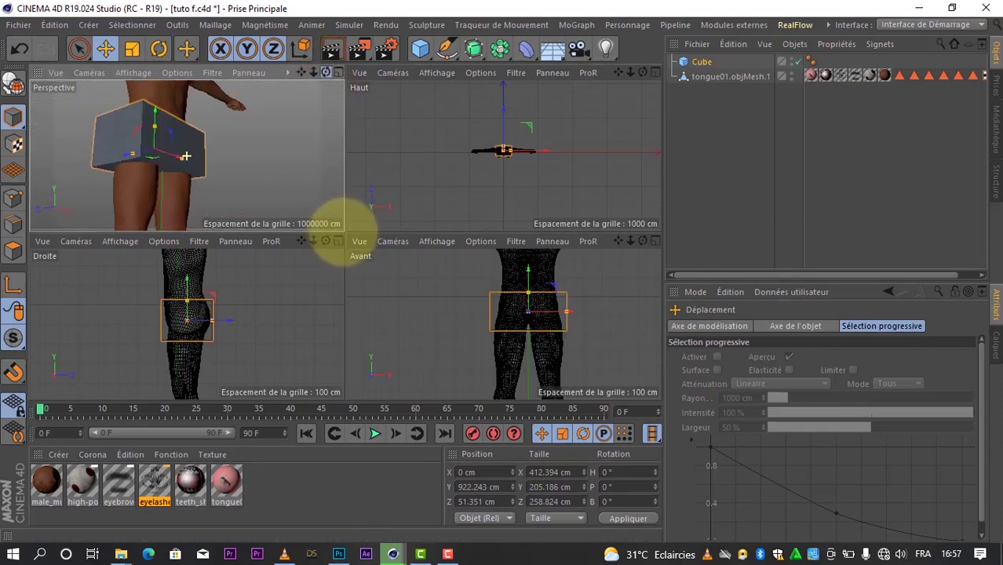
pyautogui.click(338, 72)
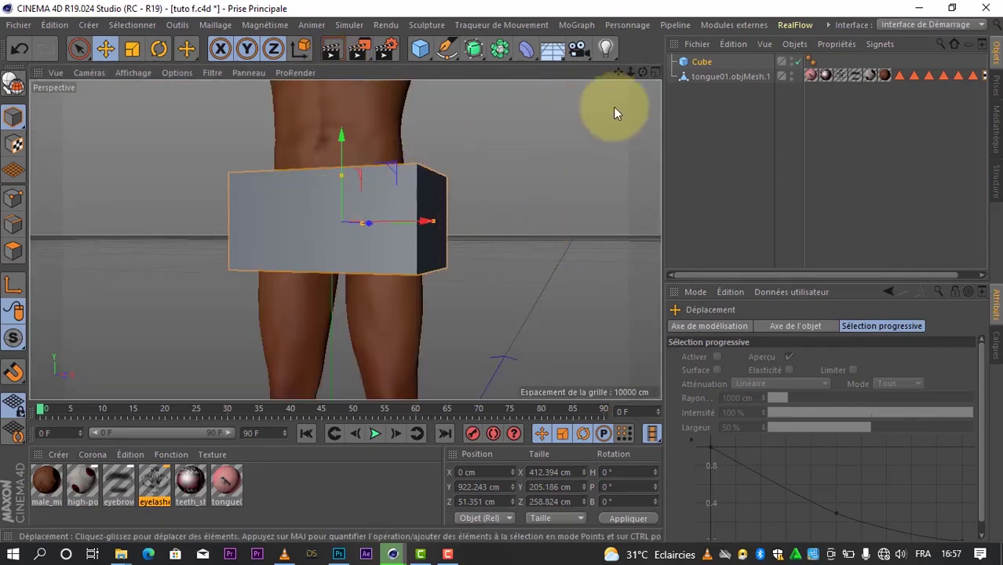
pyautogui.moveTo(644, 74); pyautogui.dragTo(506, 273)
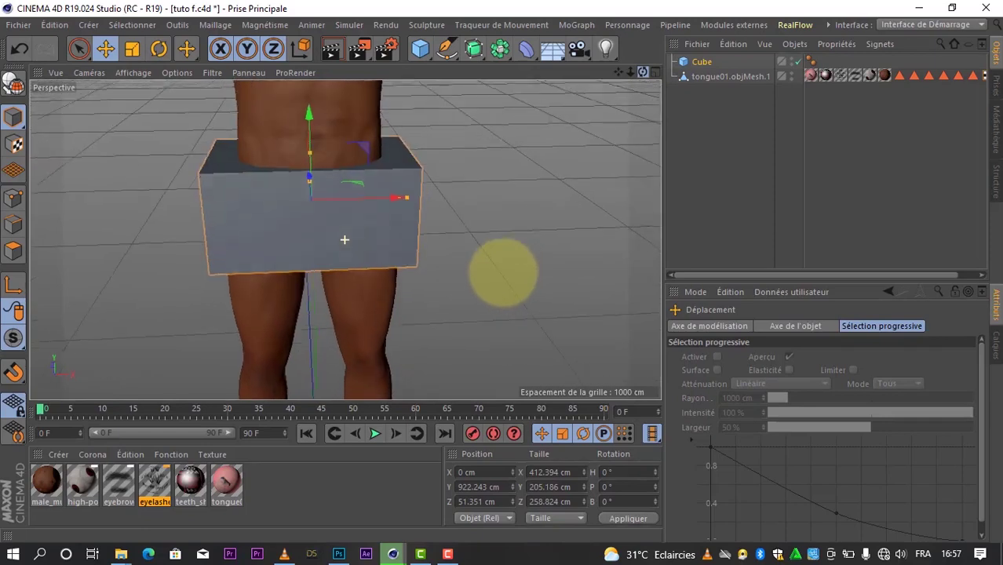
pyautogui.click(134, 73)
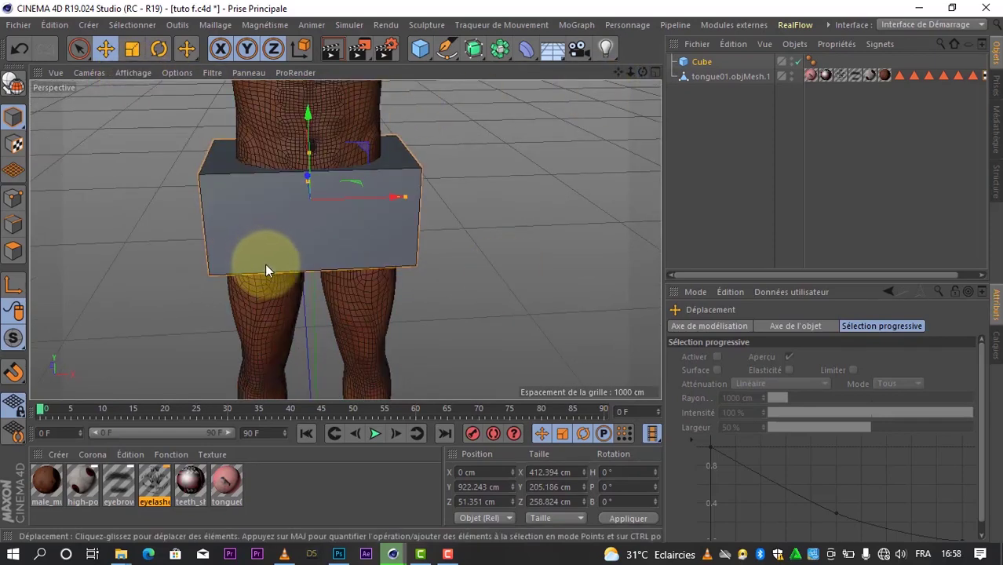
pyautogui.click(704, 60)
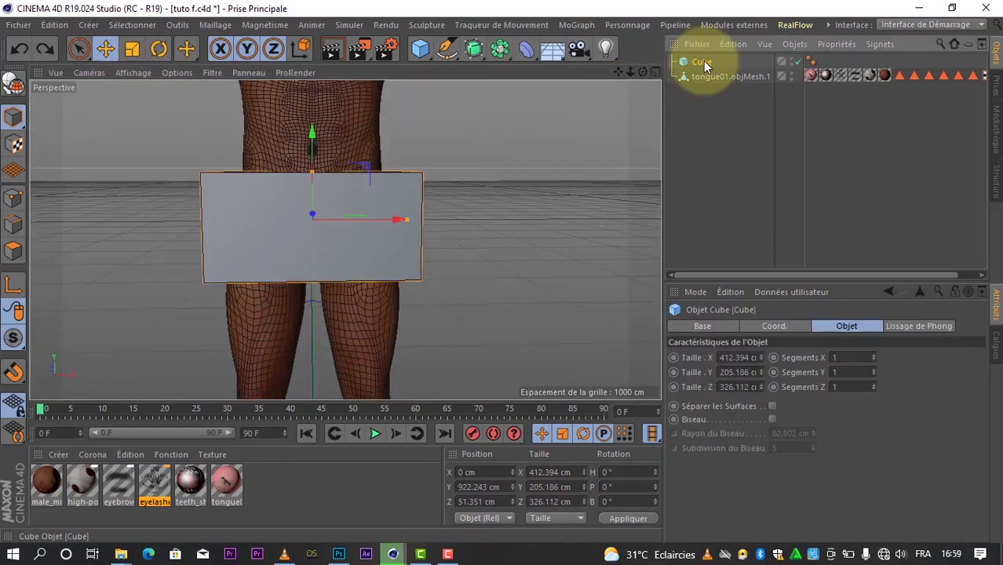
# Give the cube 53 segments along X and 10 along Y.
pyautogui.click(841, 358)
pyautogui.write('53')
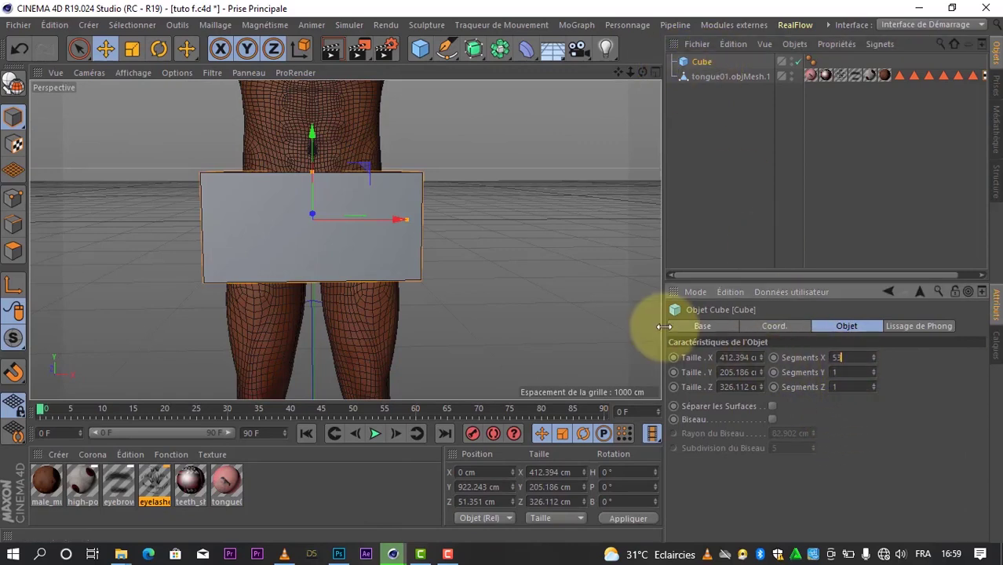
pyautogui.press('Return')
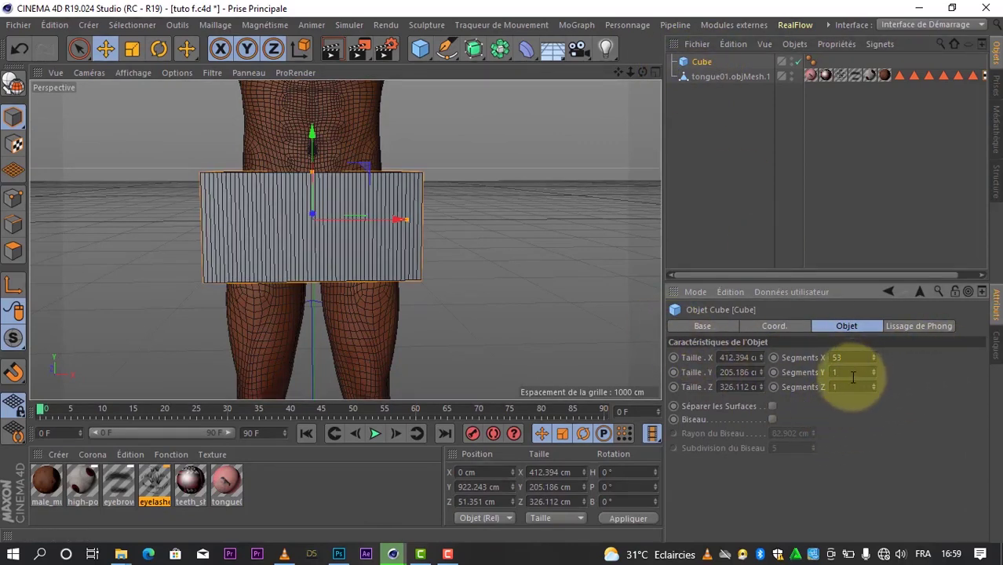
pyautogui.click(848, 373)
pyautogui.write('10')
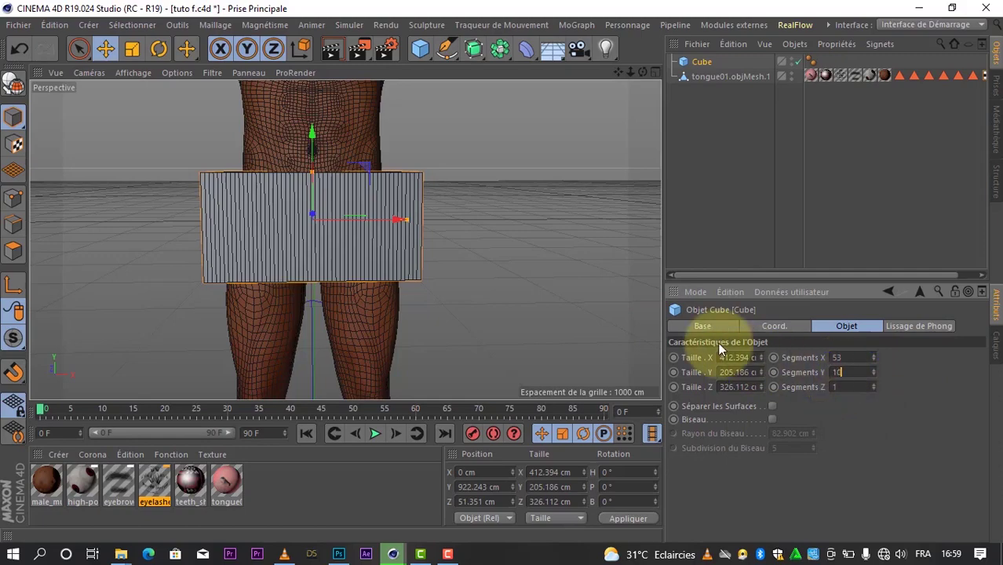
pyautogui.press('Return')
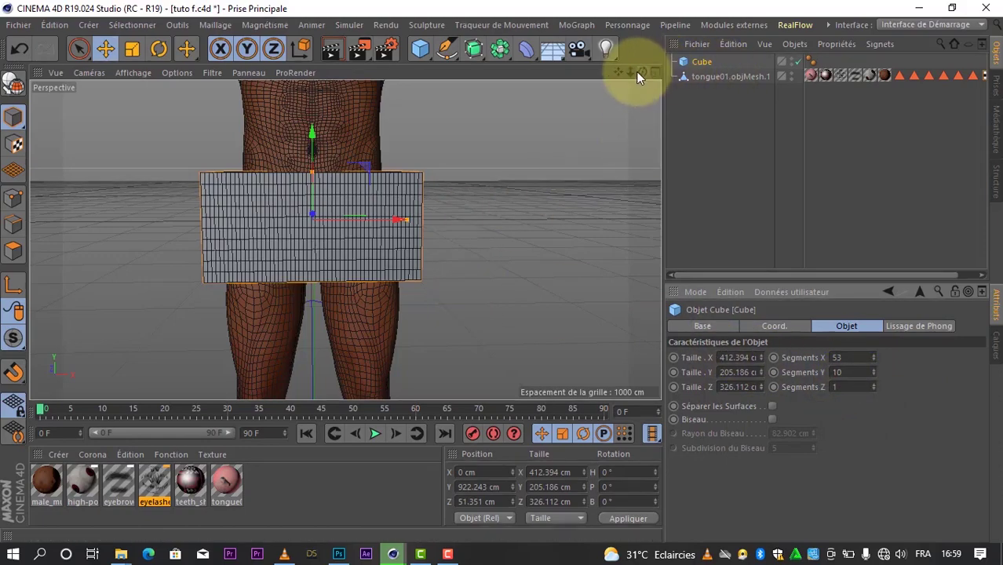
# Shrink the cube's depth to 258.824 cm in the right view, then return to Perspective.
pyautogui.keyDown('alt'); pyautogui.moveTo(511, 281); pyautogui.dragTo(344, 239); pyautogui.keyUp('alt')
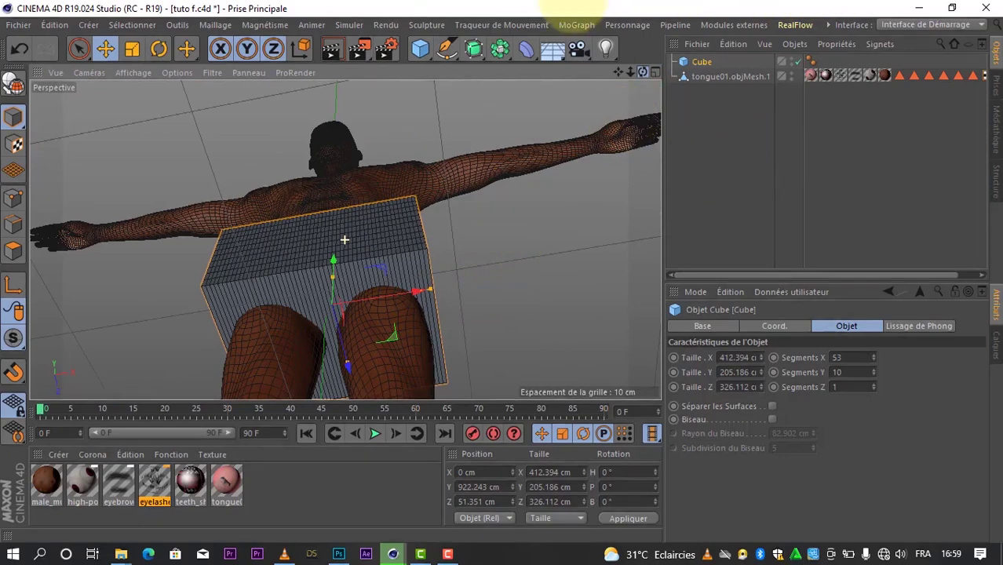
pyautogui.keyDown('alt'); pyautogui.moveTo(477, 170); pyautogui.dragTo(228, 53); pyautogui.keyUp('alt')
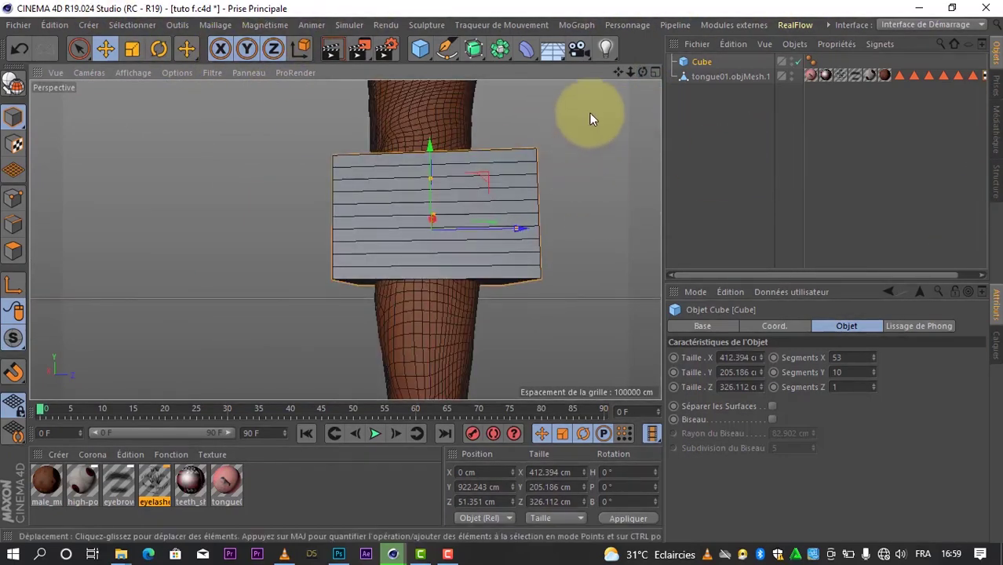
pyautogui.click(656, 70)
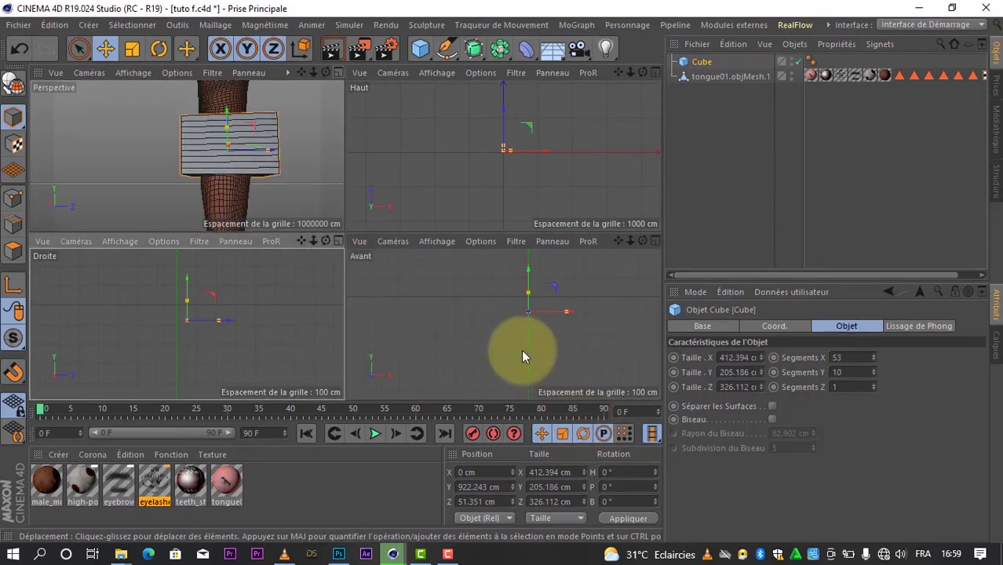
pyautogui.middleClick(326, 302)
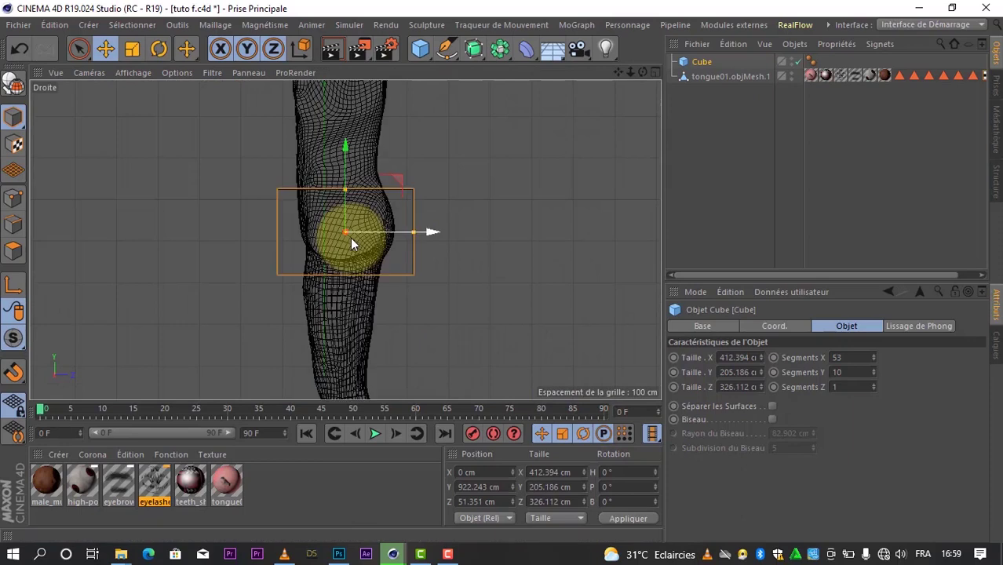
pyautogui.moveTo(414, 238)
pyautogui.mouseDown()
pyautogui.moveTo(400, 235)
pyautogui.moveTo(434, 232)
pyautogui.moveTo(398, 230)
pyautogui.mouseUp()
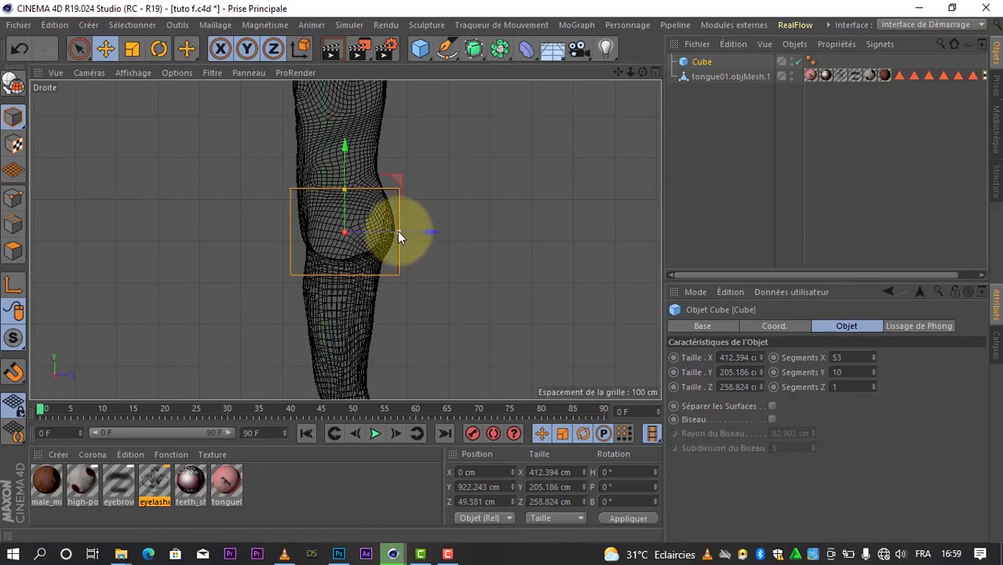
pyautogui.middleClick(272, 86)
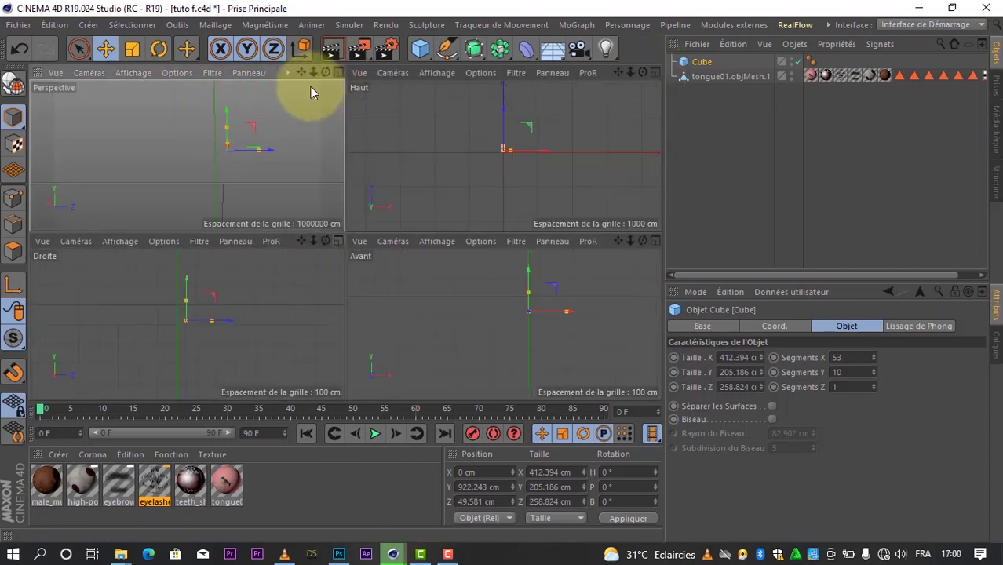
pyautogui.middleClick(310, 88)
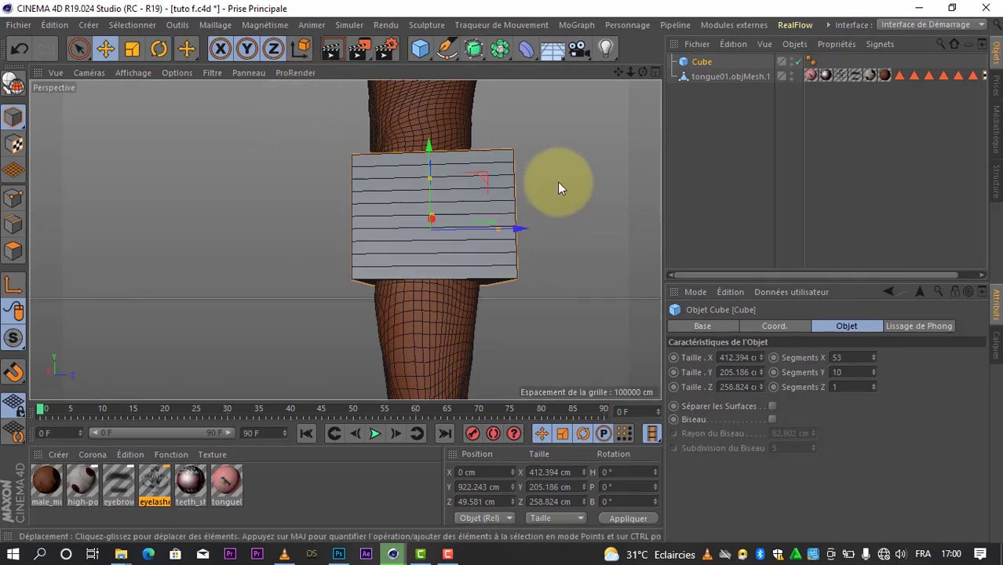
# Make the segmented cube editable (C), keeping its 412.394 × 205.186 × 258.824 cm shape.
pyautogui.keyDown('alt'); pyautogui.moveTo(497, 269); pyautogui.dragTo(344, 239); pyautogui.keyUp('alt')
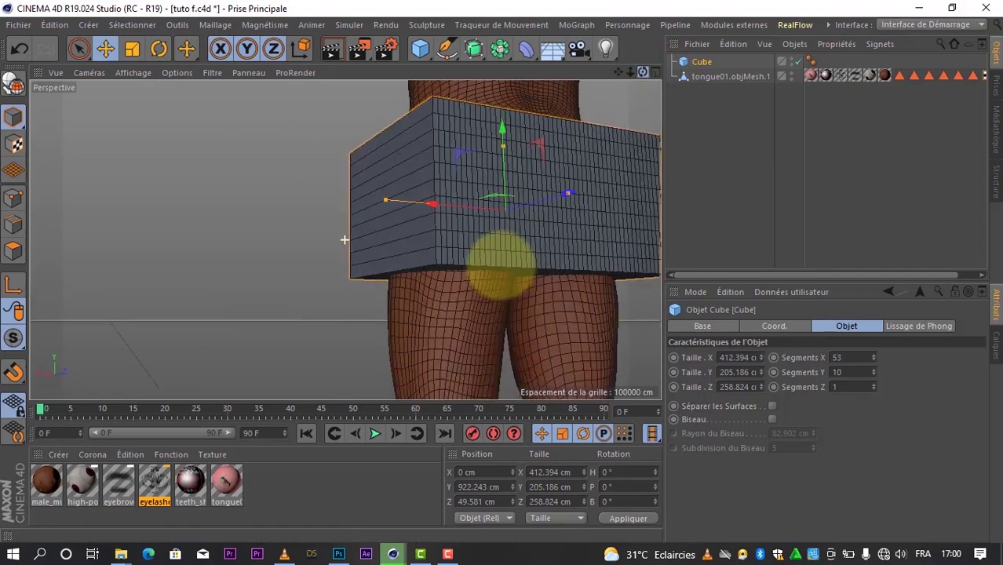
pyautogui.keyDown('alt'); pyautogui.moveTo(503, 267); pyautogui.dragTo(242, 270); pyautogui.keyUp('alt')
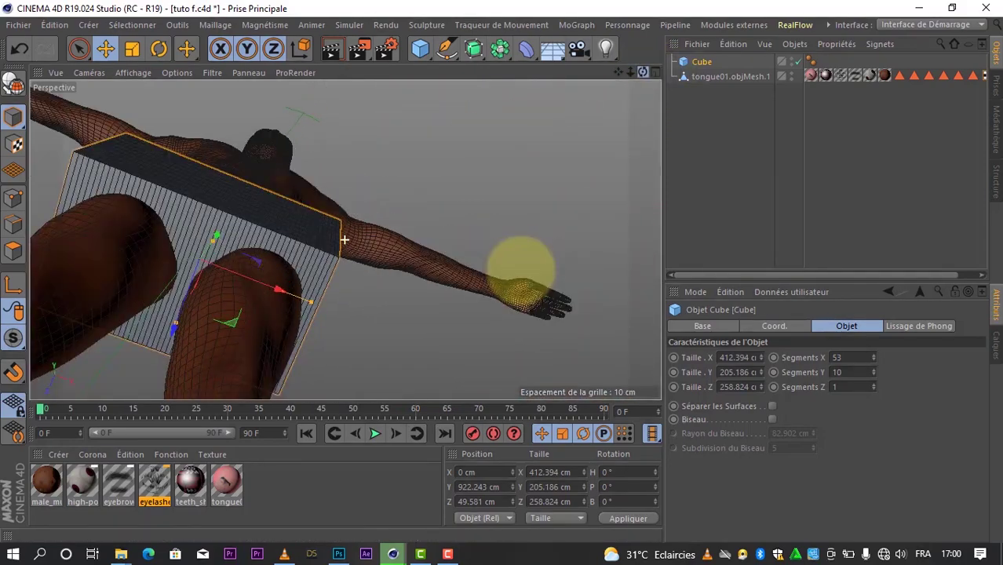
pyautogui.click(12, 84)
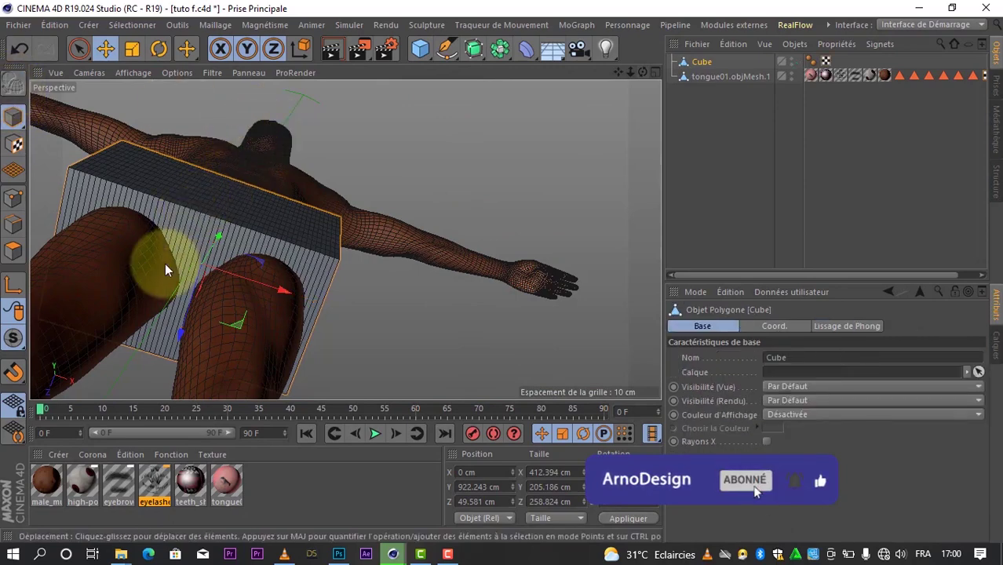
pyautogui.scroll(2, 164, 264)
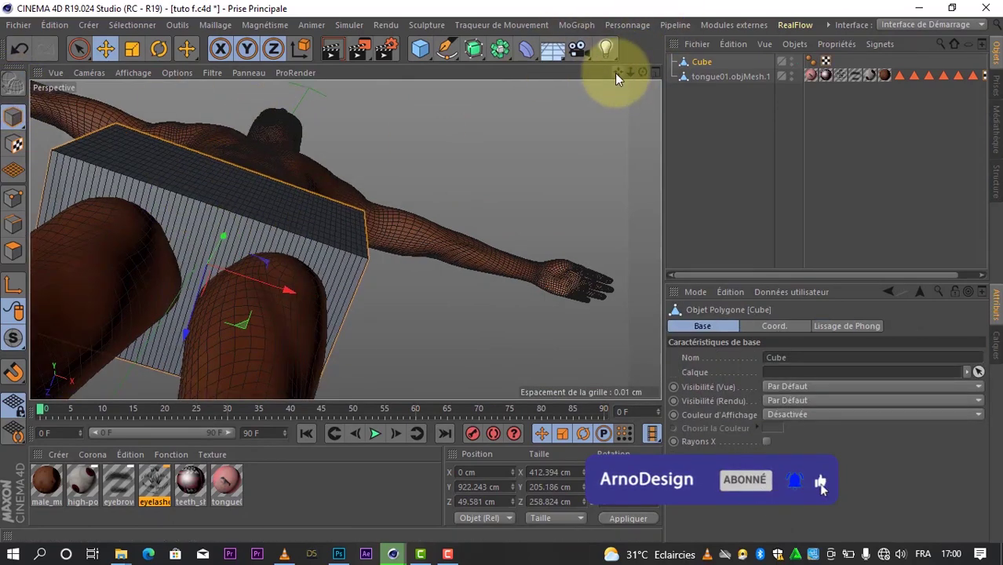
pyautogui.moveTo(618, 72)
pyautogui.mouseDown()
pyautogui.moveTo(510, 267)
pyautogui.moveTo(471, 213)
pyautogui.mouseUp()
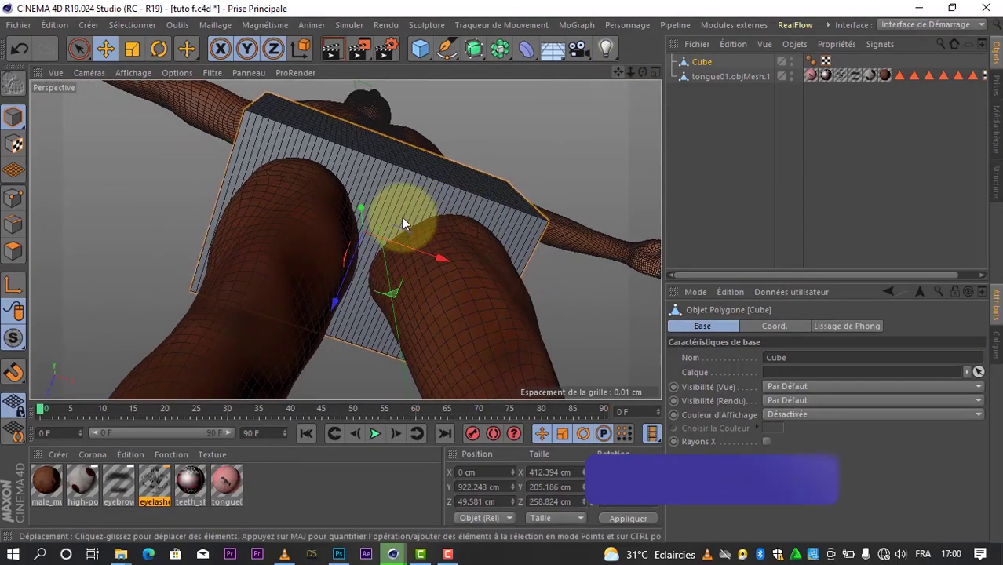
pyautogui.scroll(2, 587, 154)
pyautogui.moveTo(643, 73); pyautogui.dragTo(503, 272)
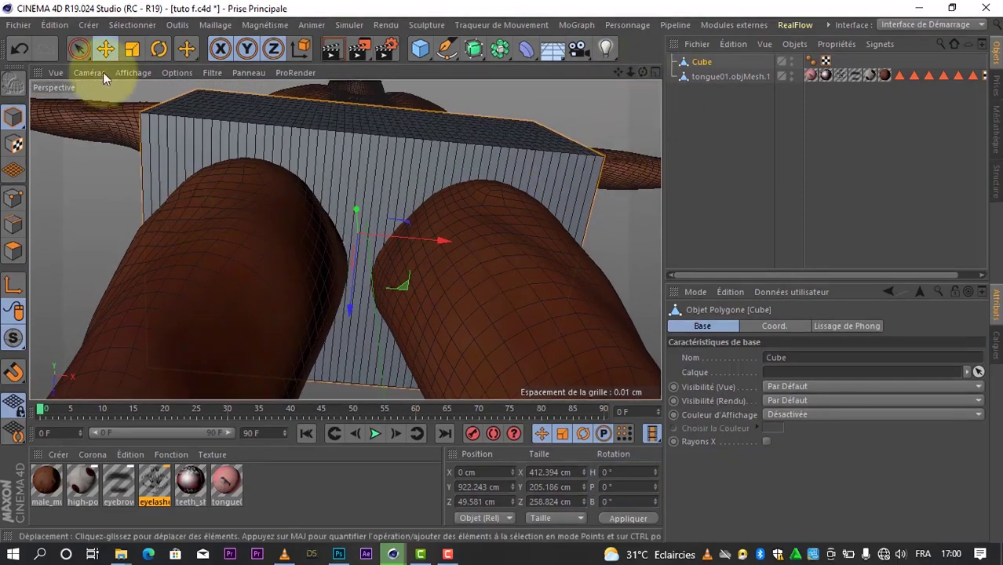
# Paint-select the cube's front polygons across both thighs with Live Selection in Polygon mode.
pyautogui.click(77, 49)
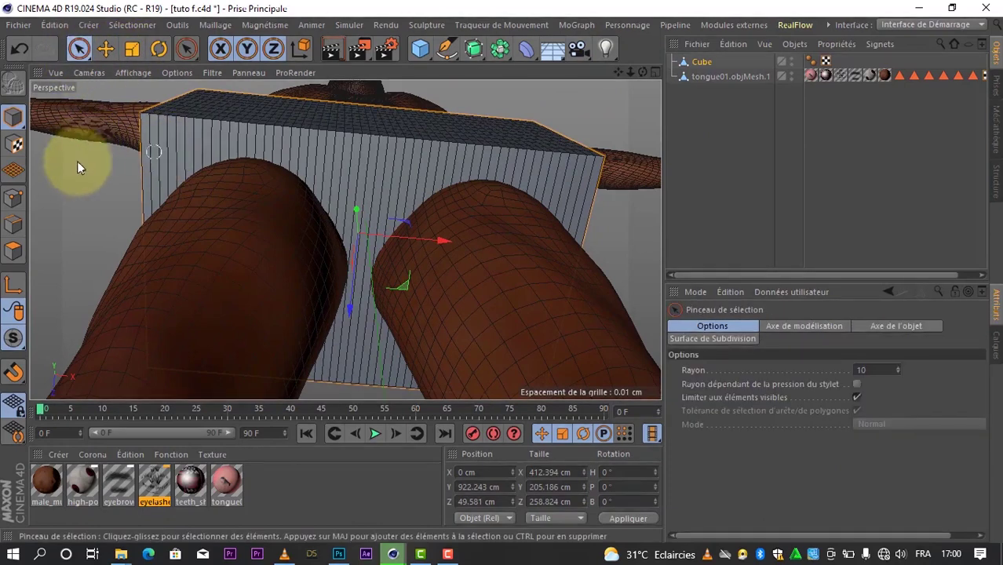
pyautogui.click(14, 250)
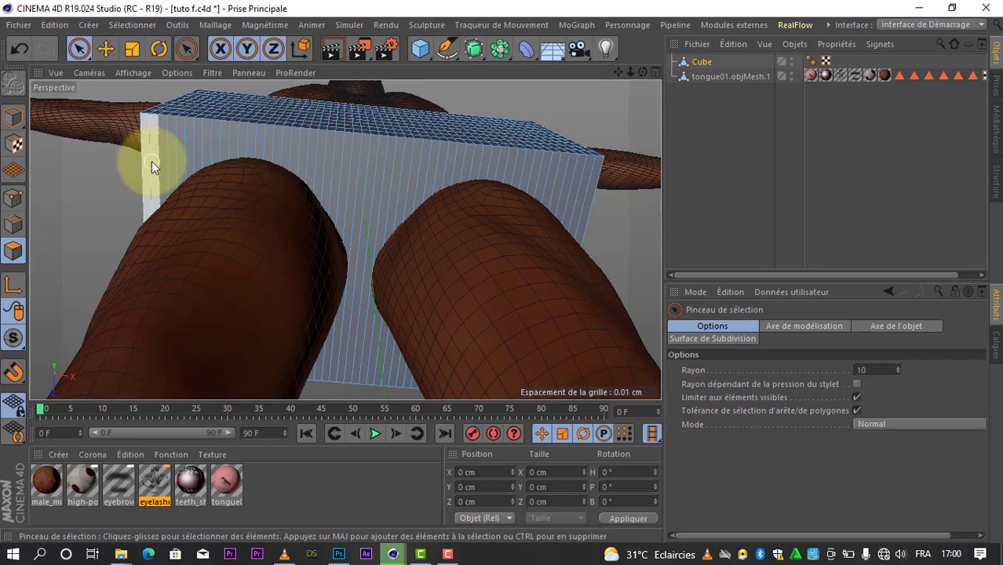
pyautogui.moveTo(151, 161)
pyautogui.mouseDown()
pyautogui.moveTo(252, 158)
pyautogui.moveTo(349, 185)
pyautogui.mouseUp()
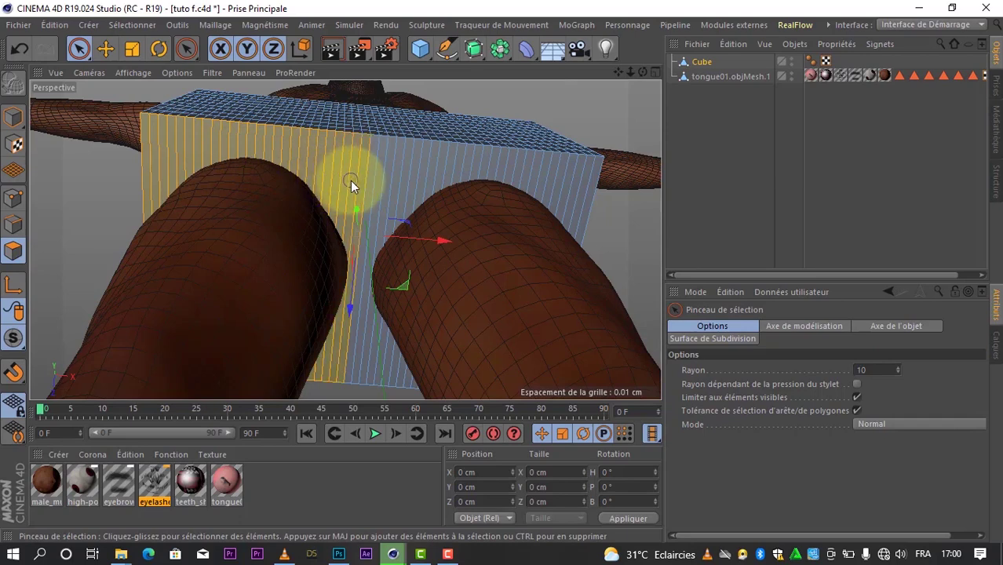
pyautogui.moveTo(350, 182); pyautogui.dragTo(378, 226)
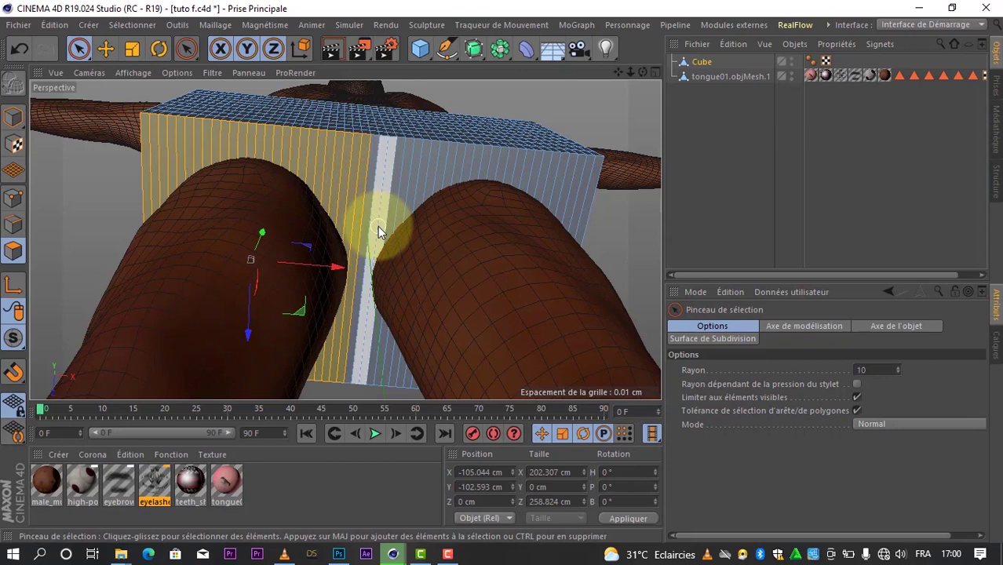
pyautogui.moveTo(377, 231); pyautogui.dragTo(587, 223)
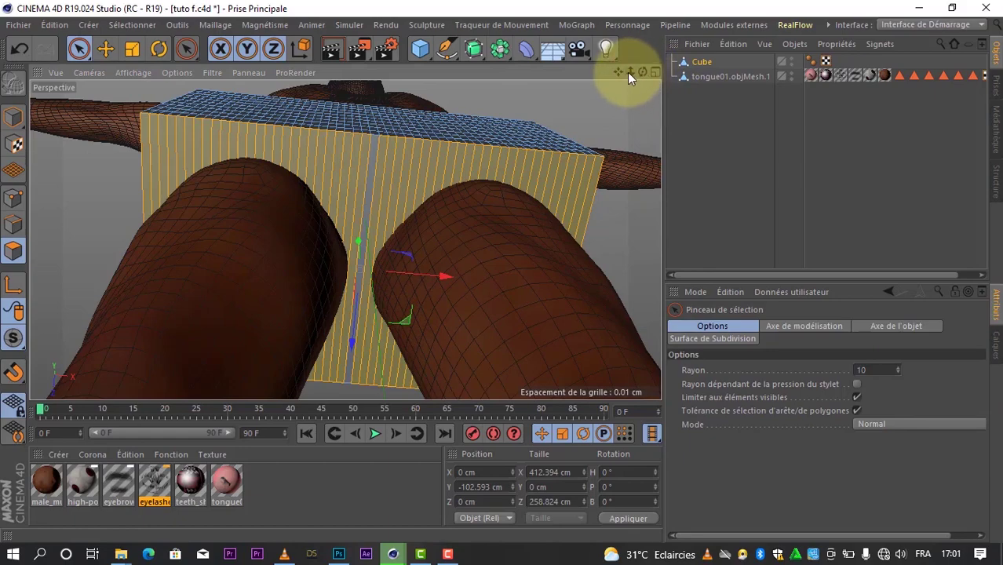
# Set the extrusion offset to about 306 cm with 10 subdivisions.
pyautogui.moveTo(628, 72); pyautogui.dragTo(495, 275)
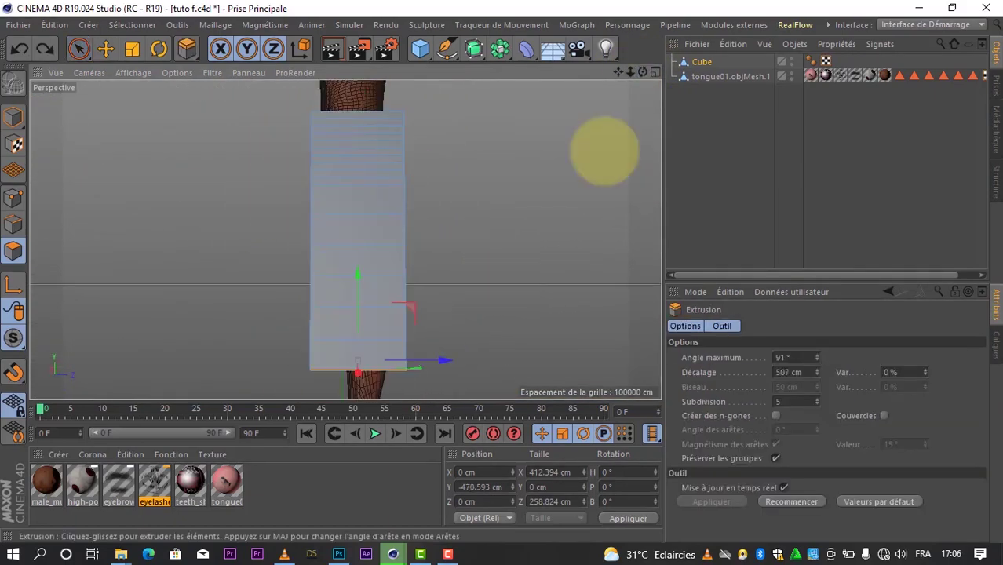
pyautogui.moveTo(817, 372); pyautogui.dragTo(816, 408)
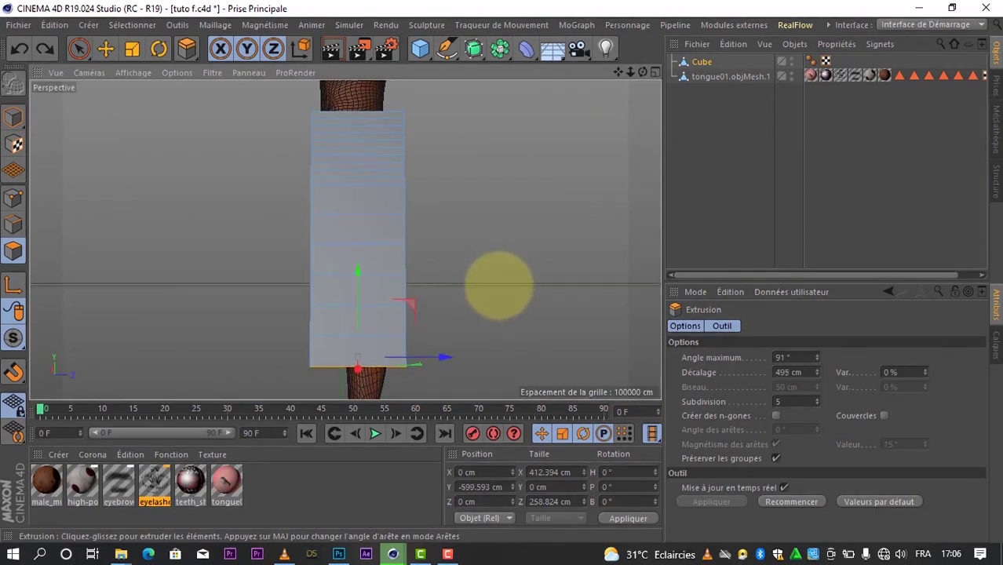
pyautogui.moveTo(816, 372)
pyautogui.mouseDown()
pyautogui.moveTo(816, 400)
pyautogui.moveTo(816, 352)
pyautogui.moveTo(816, 385)
pyautogui.mouseUp()
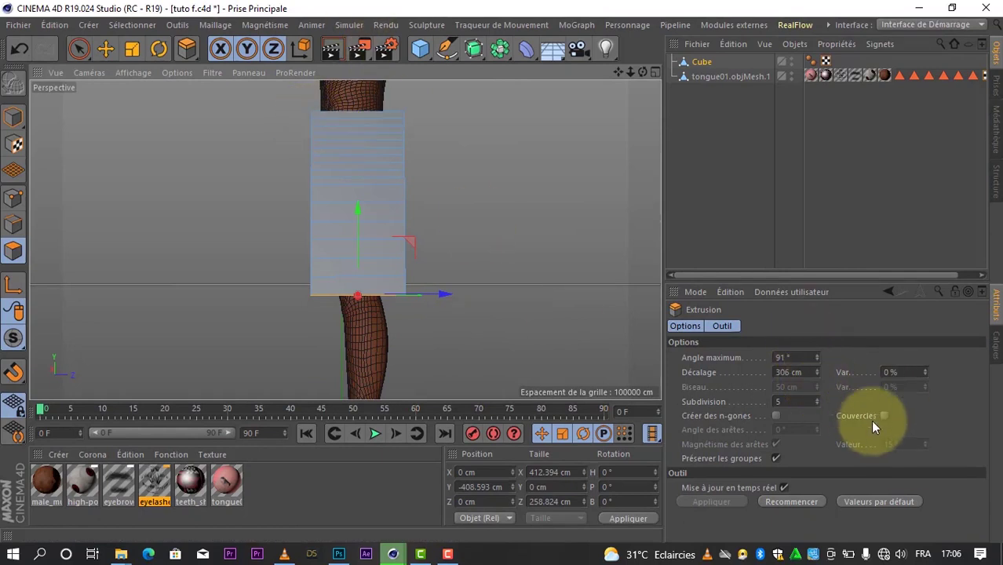
pyautogui.click(817, 400)
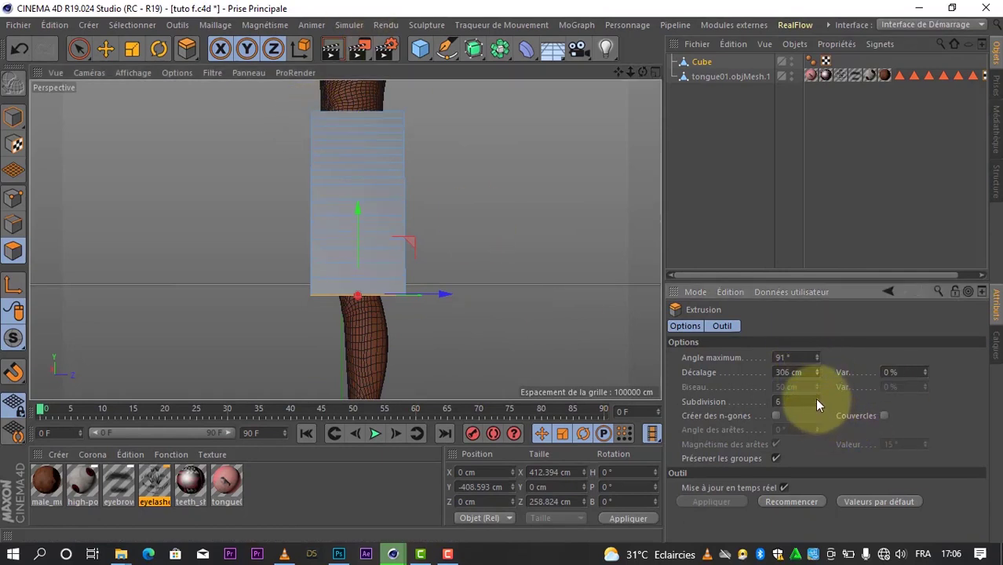
pyautogui.click(817, 401)
pyautogui.click(816, 401)
pyautogui.click(816, 400)
# Try tilting the extruded faces, undo the rotation, and return to the Move tool.
pyautogui.click(161, 48)
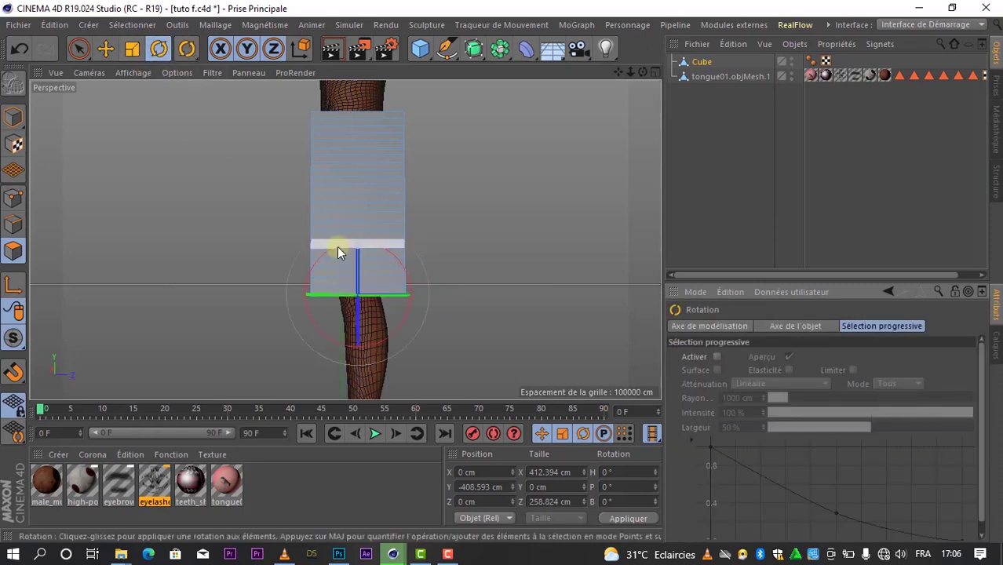
pyautogui.moveTo(339, 251); pyautogui.dragTo(337, 265)
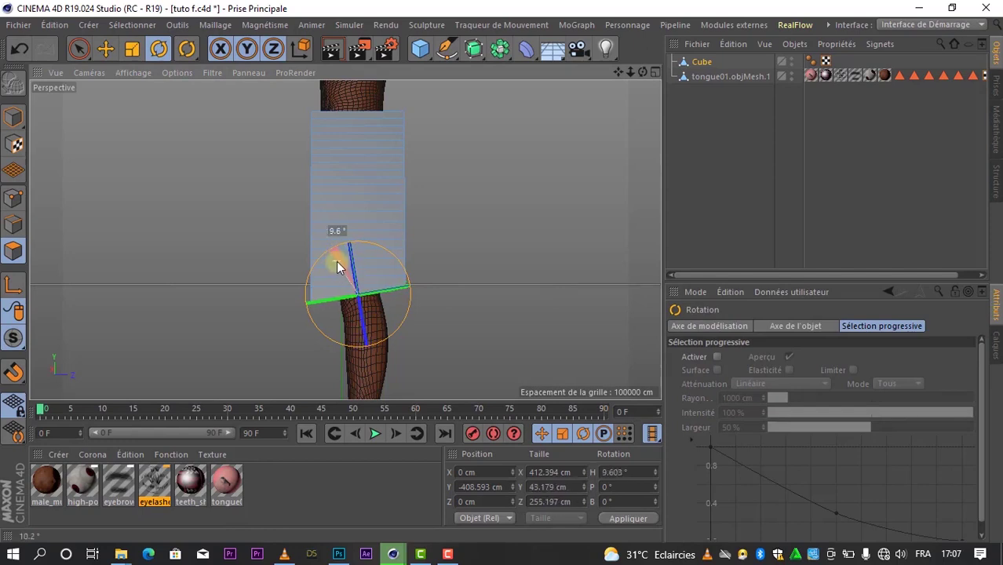
pyautogui.hotkey('ctrl', 'z')
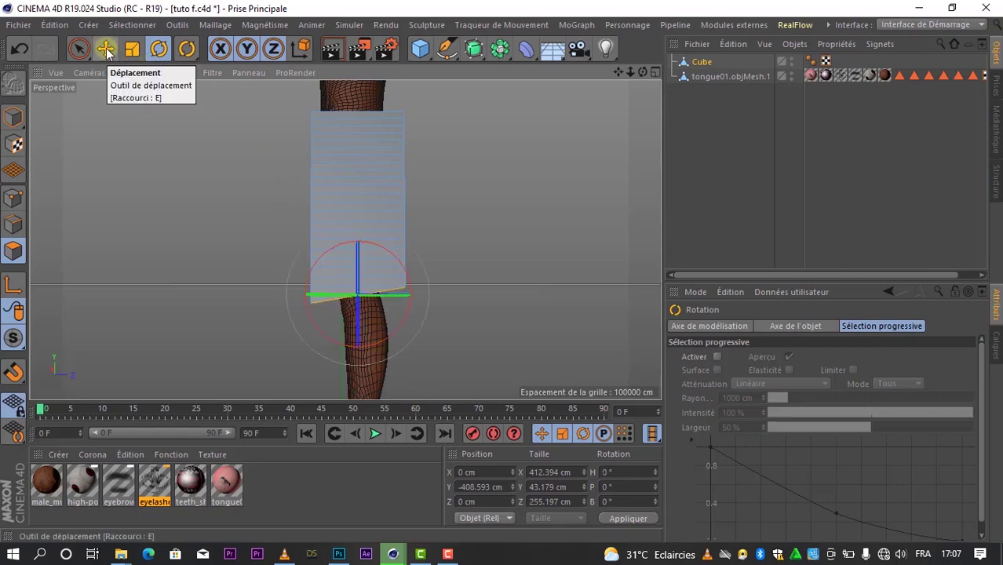
pyautogui.click(106, 49)
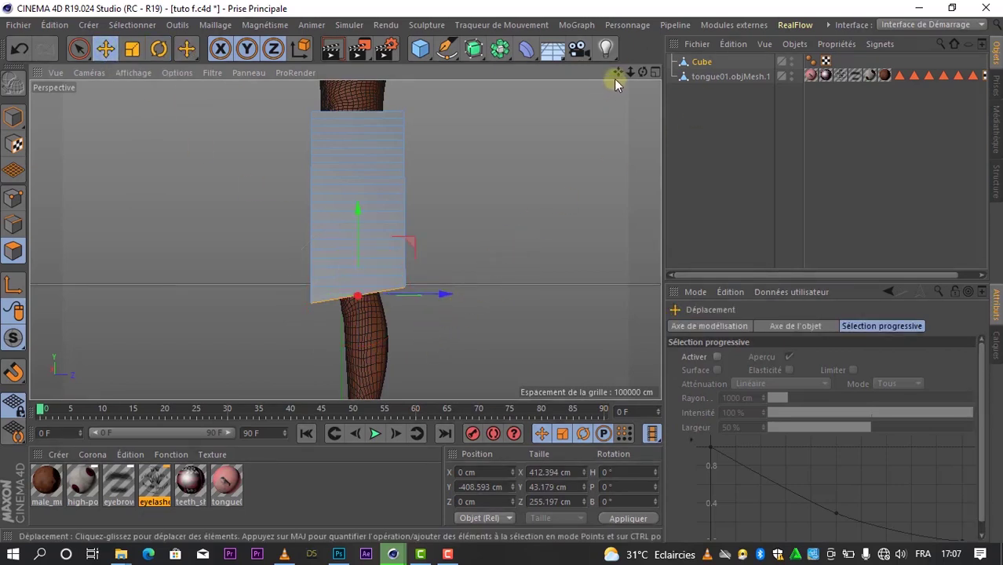
pyautogui.moveTo(617, 74); pyautogui.dragTo(503, 271)
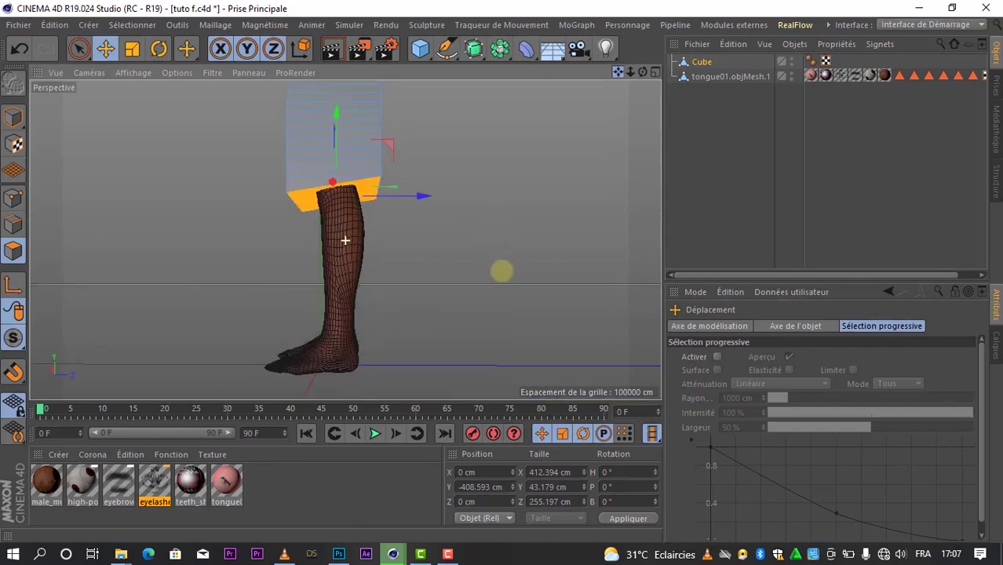
pyautogui.rightClick(434, 172)
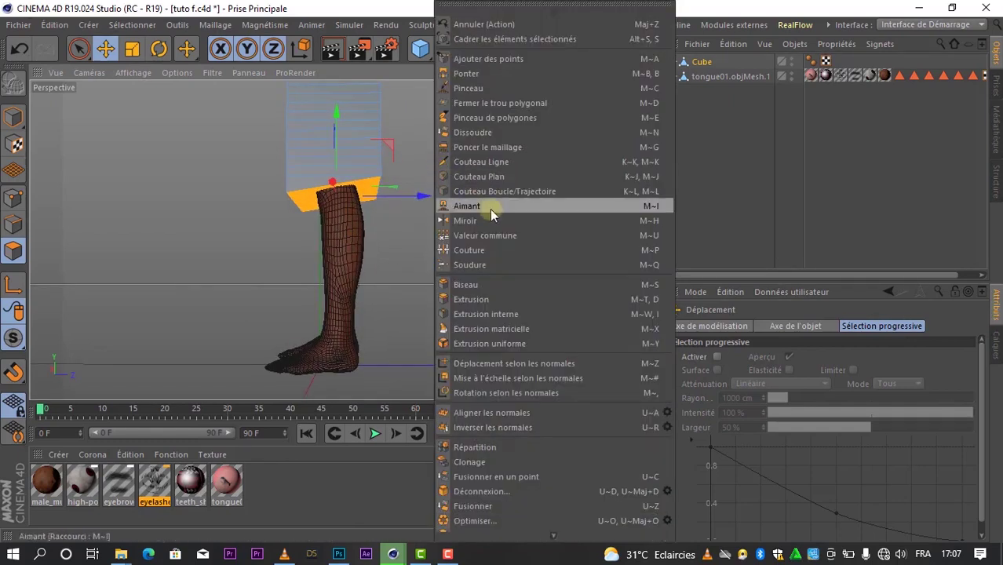
pyautogui.click(492, 300)
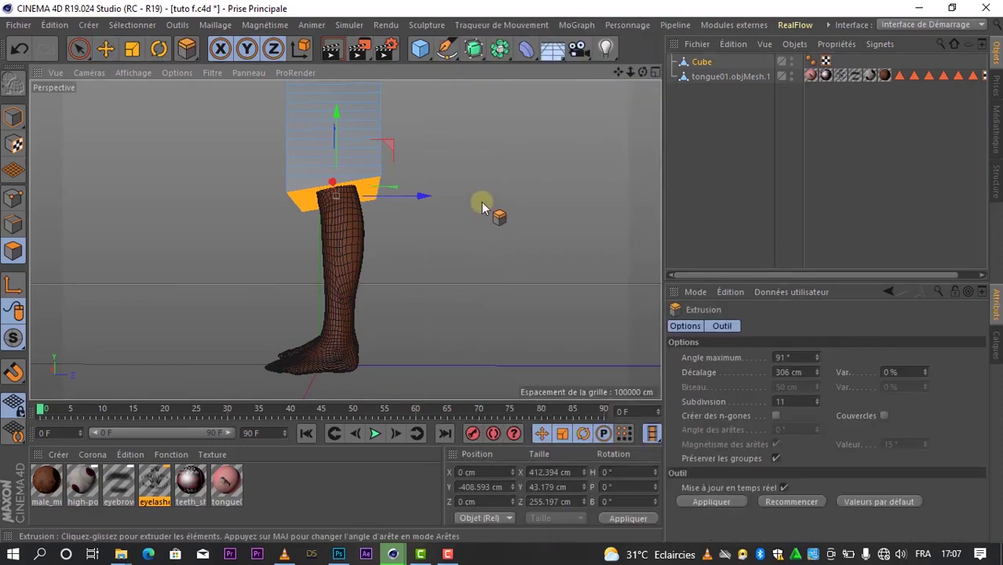
pyautogui.moveTo(518, 333)
pyautogui.mouseDown()
pyautogui.moveTo(487, 337)
pyautogui.moveTo(511, 194)
pyautogui.moveTo(494, 310)
pyautogui.moveTo(441, 481)
pyautogui.moveTo(507, 252)
pyautogui.moveTo(503, 270)
pyautogui.mouseUp()
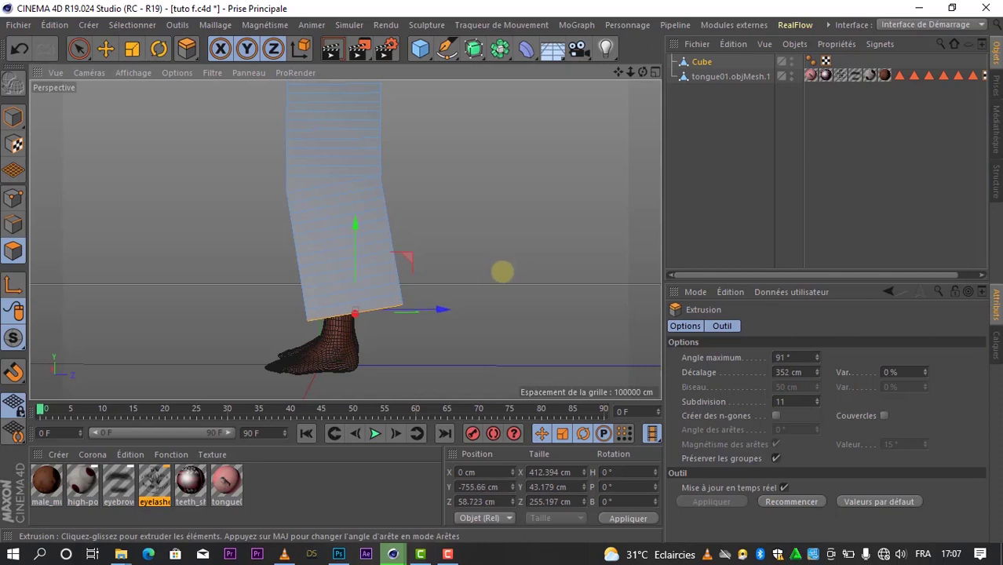
pyautogui.moveTo(503, 271); pyautogui.dragTo(502, 271)
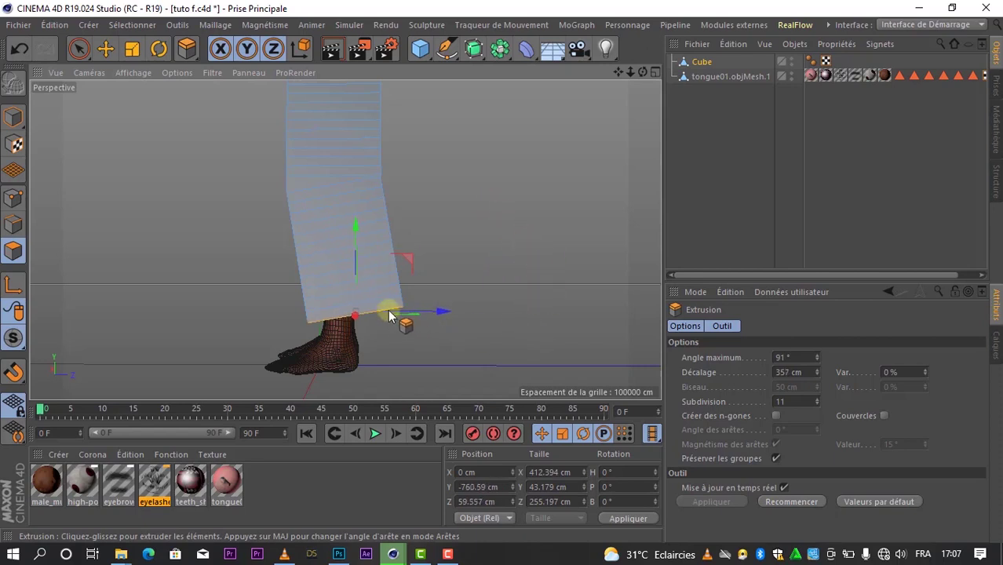
pyautogui.moveTo(441, 314); pyautogui.dragTo(438, 315)
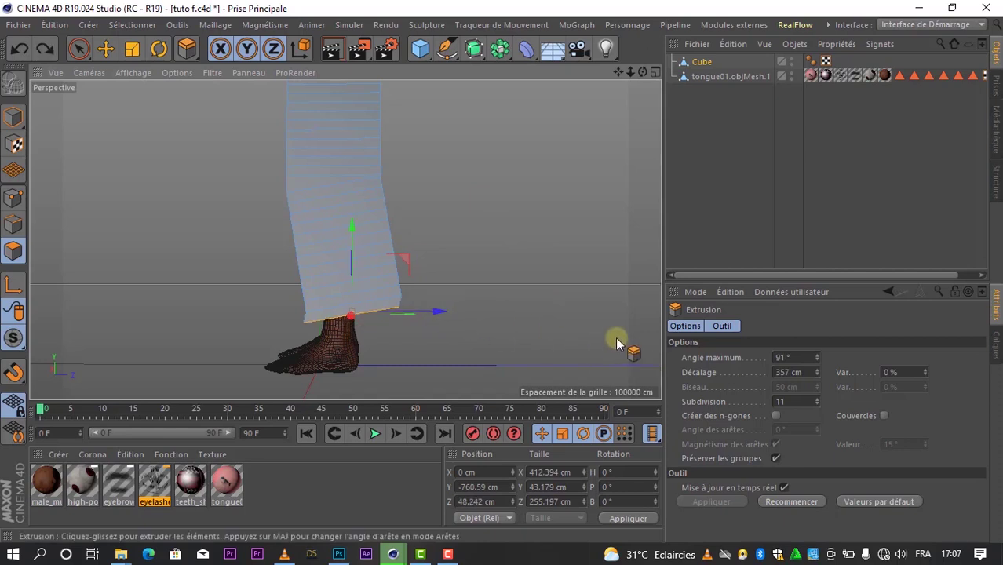
pyautogui.hotkey('ctrl', 'z')
pyautogui.hotkey('ctrl', 'z')
pyautogui.hotkey('ctrl', 'z')
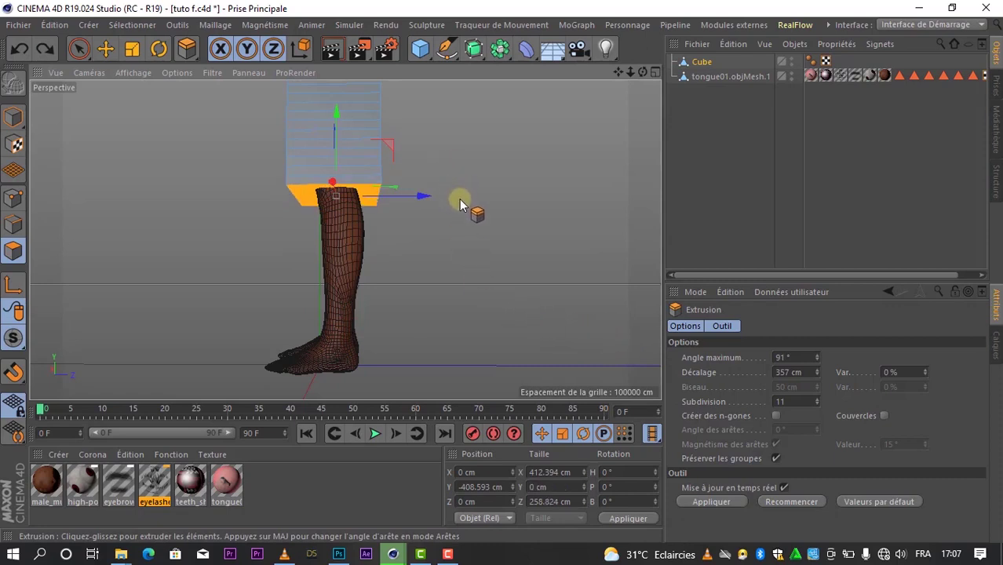
pyautogui.moveTo(499, 300)
pyautogui.mouseDown()
pyautogui.moveTo(505, 255)
pyautogui.moveTo(494, 298)
pyautogui.moveTo(560, 219)
pyautogui.mouseUp()
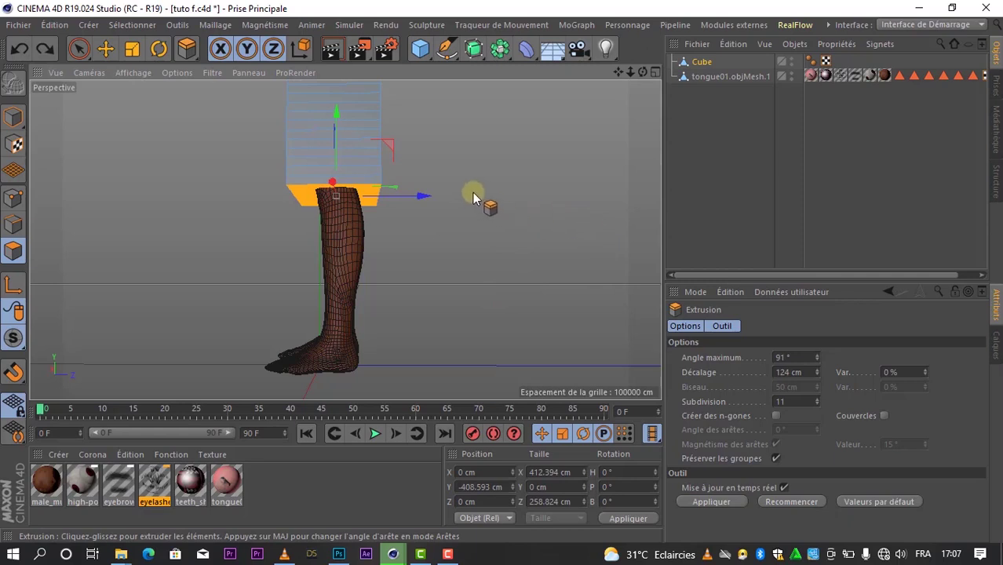
# Tilt the bottom faces slightly to follow the leg, then extrude them down past the feet.
pyautogui.click(159, 48)
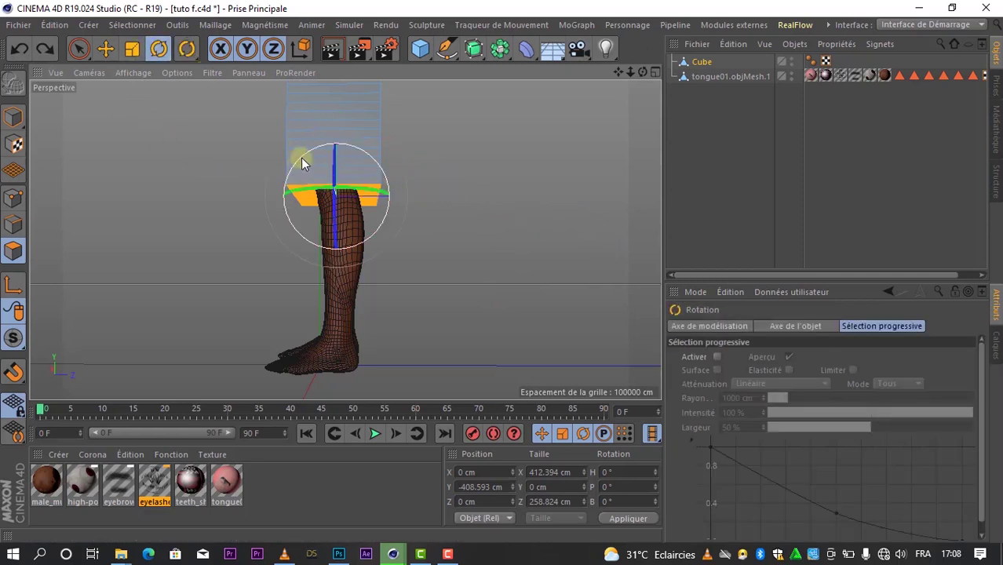
pyautogui.moveTo(301, 157); pyautogui.dragTo(301, 163)
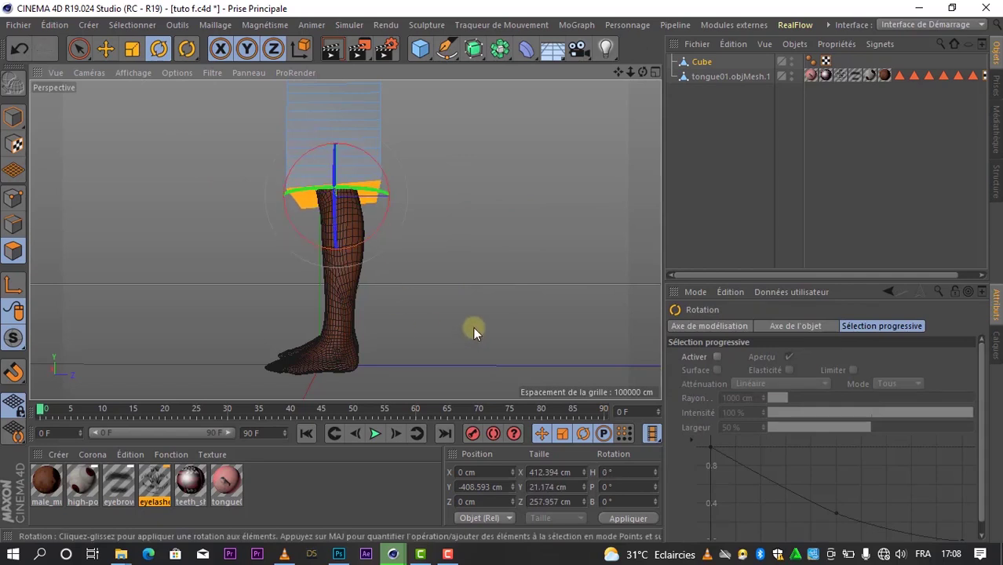
pyautogui.rightClick(461, 176)
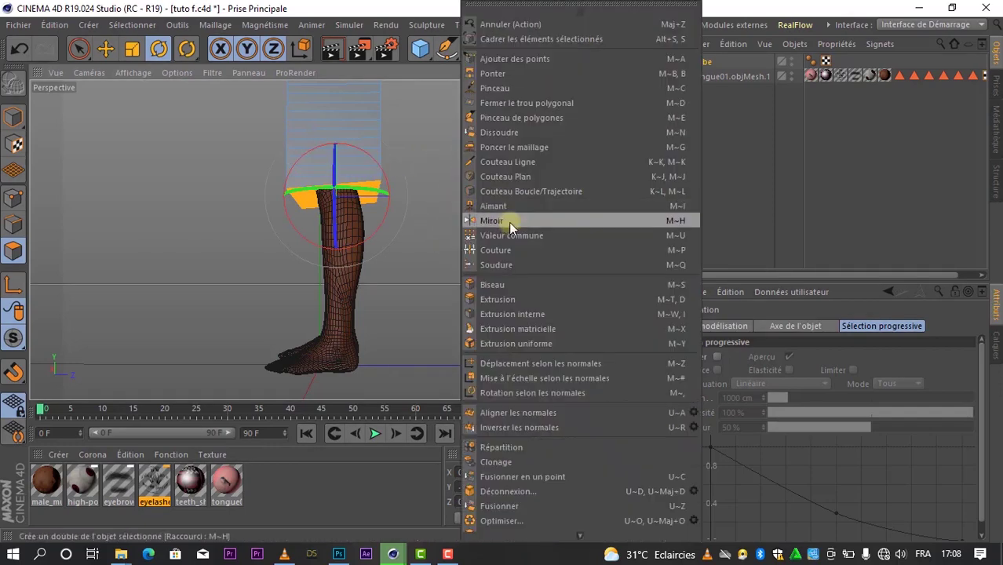
pyautogui.click(508, 301)
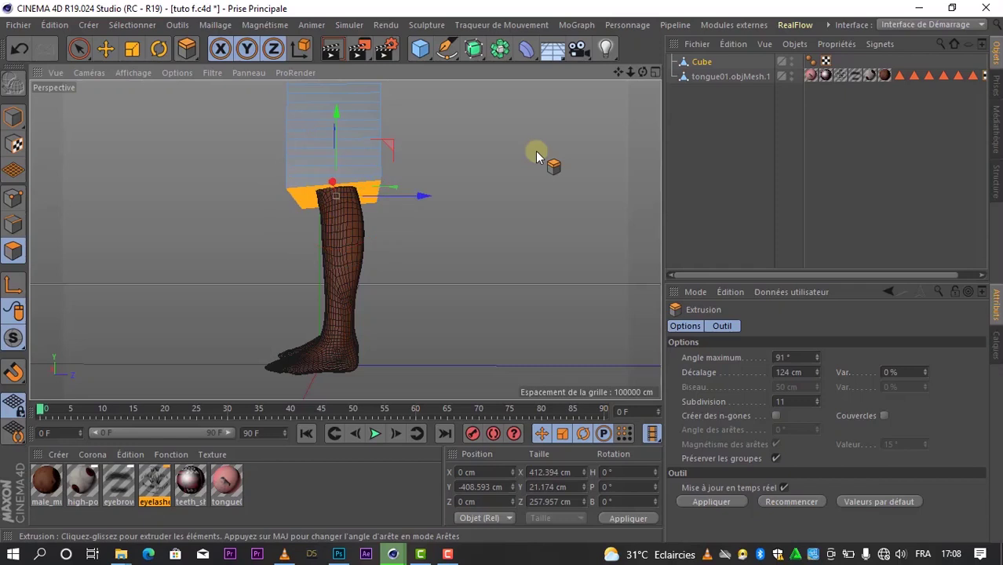
pyautogui.moveTo(531, 161); pyautogui.dragTo(502, 272)
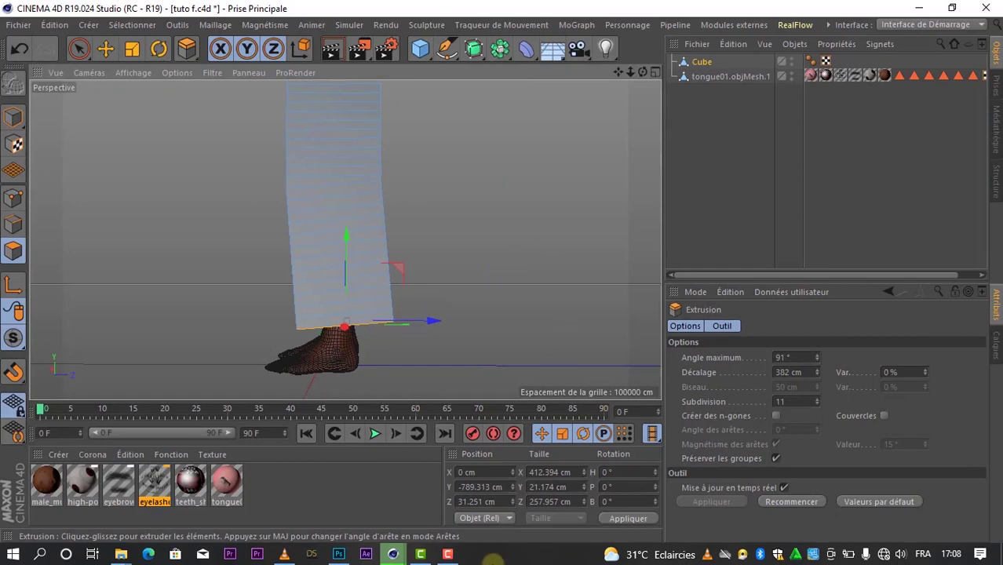
# Check the 382 cm, 11-subdivision extrusion from several angles and finish it.
pyautogui.keyDown('alt'); pyautogui.moveTo(499, 190); pyautogui.dragTo(499, 190); pyautogui.keyUp('alt')
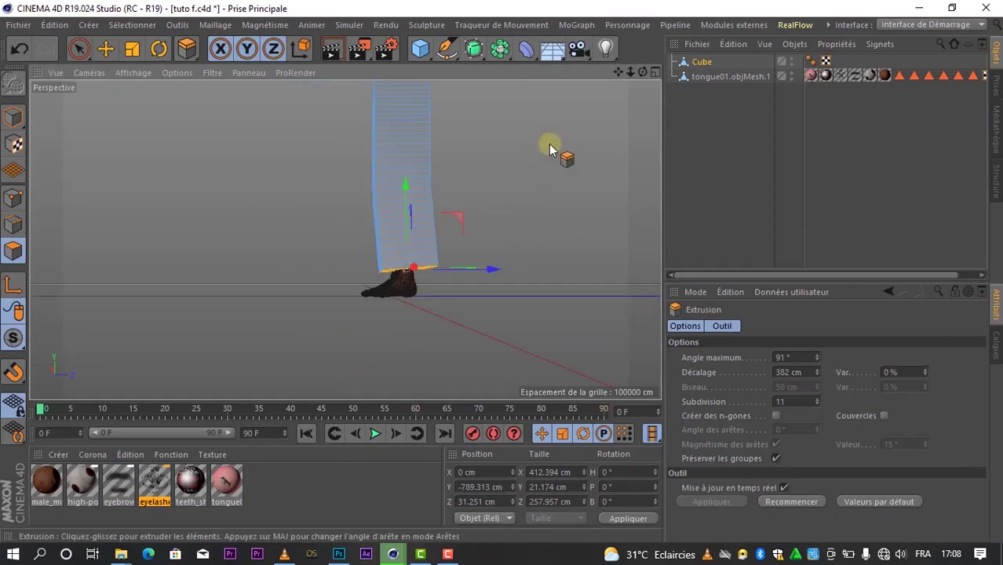
pyautogui.keyDown('alt'); pyautogui.moveTo(509, 275); pyautogui.dragTo(502, 280); pyautogui.keyUp('alt')
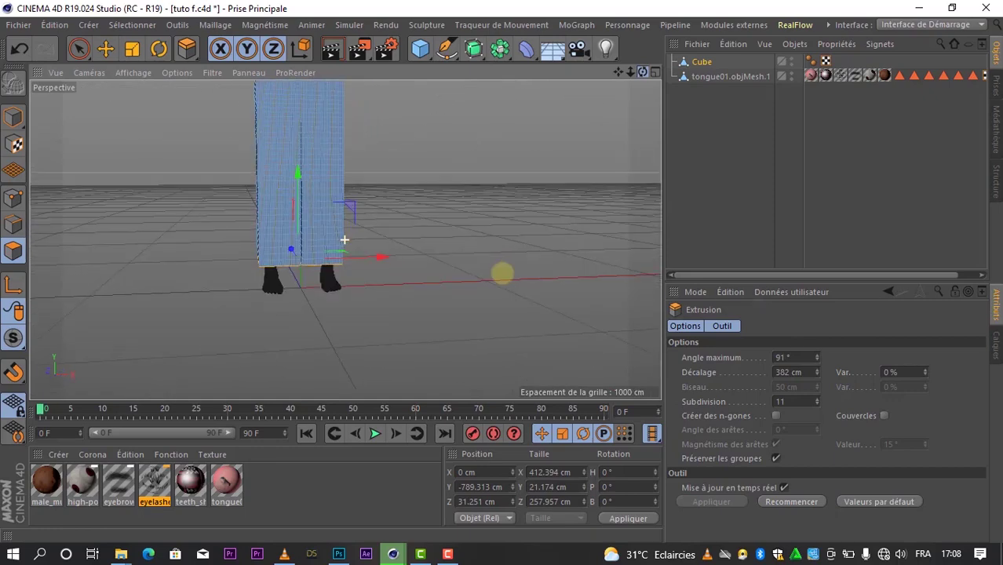
pyautogui.keyDown('alt'); pyautogui.moveTo(274, 171); pyautogui.dragTo(601, 106); pyautogui.keyUp('alt')
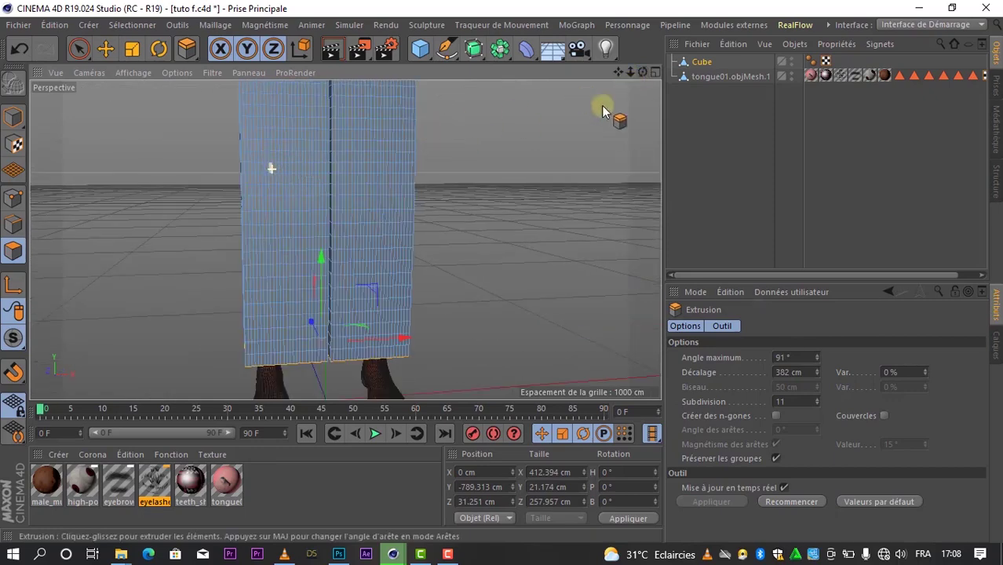
pyautogui.keyDown('alt'); pyautogui.moveTo(496, 254); pyautogui.dragTo(502, 273); pyautogui.keyUp('alt')
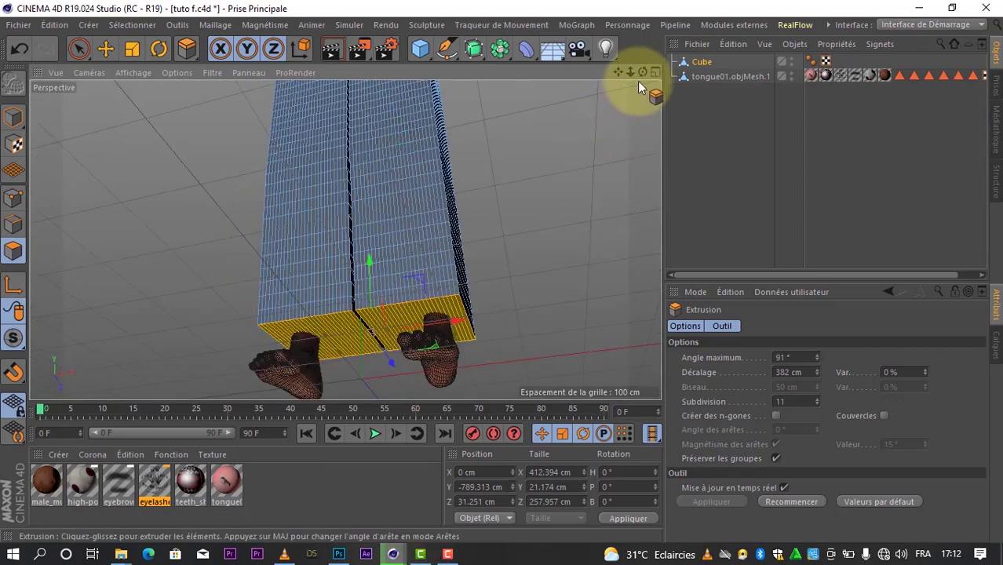
pyautogui.keyDown('alt'); pyautogui.moveTo(464, 233); pyautogui.dragTo(420, 249, button='right'); pyautogui.keyUp('alt')
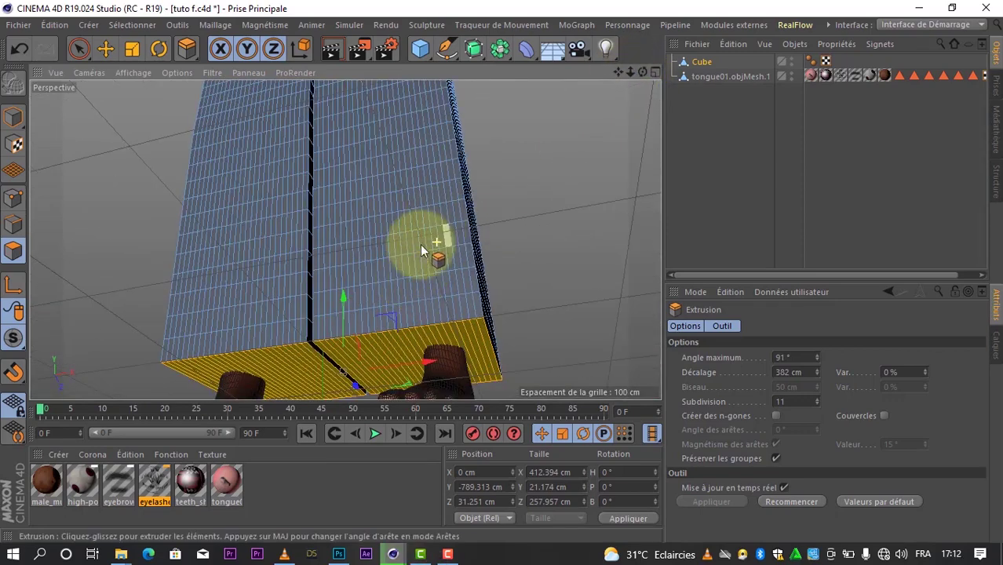
pyautogui.click(412, 347)
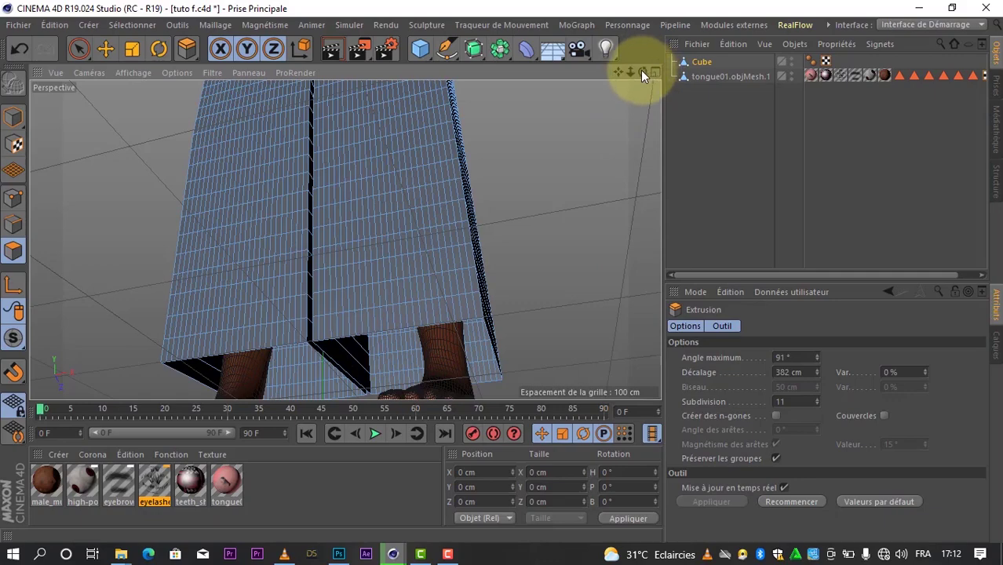
pyautogui.moveTo(642, 71); pyautogui.dragTo(435, 151)
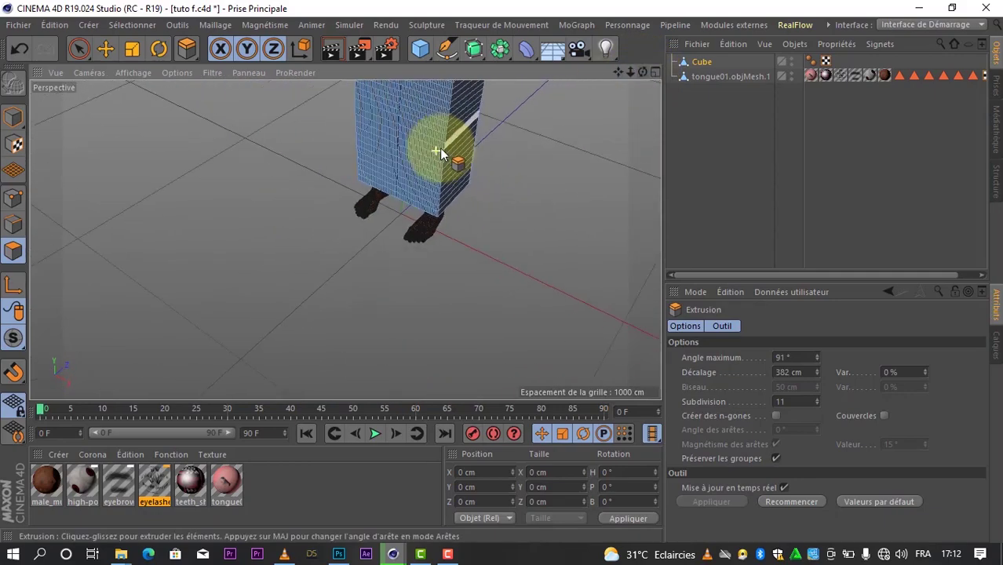
pyautogui.moveTo(616, 70)
pyautogui.mouseDown()
pyautogui.moveTo(502, 275)
pyautogui.moveTo(358, 197)
pyautogui.moveTo(327, 208)
pyautogui.mouseUp()
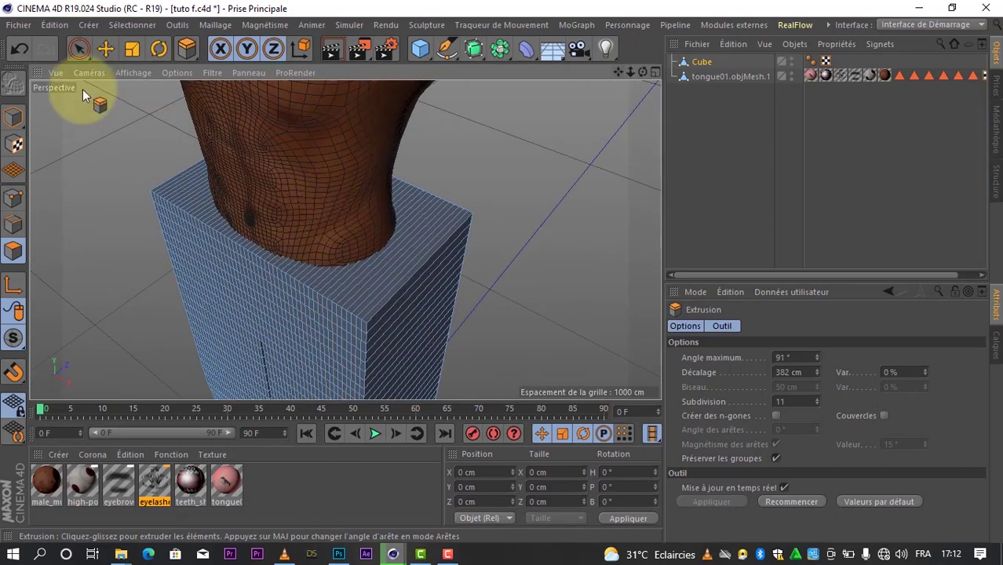
# Paint-select the box's top polygons with a radius-30 Selection Brush and delete them.
pyautogui.click(79, 48)
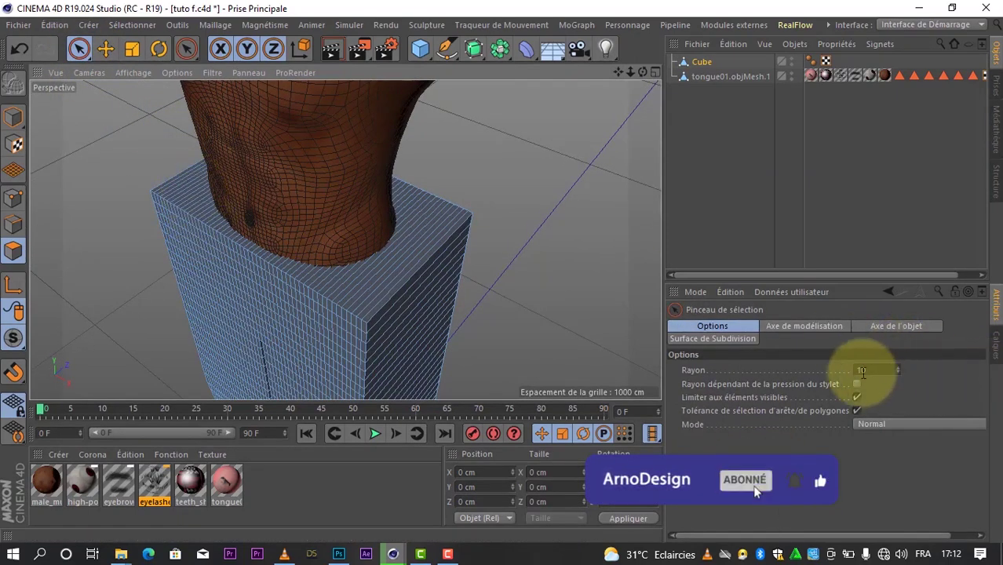
pyautogui.click(886, 369)
pyautogui.write('30')
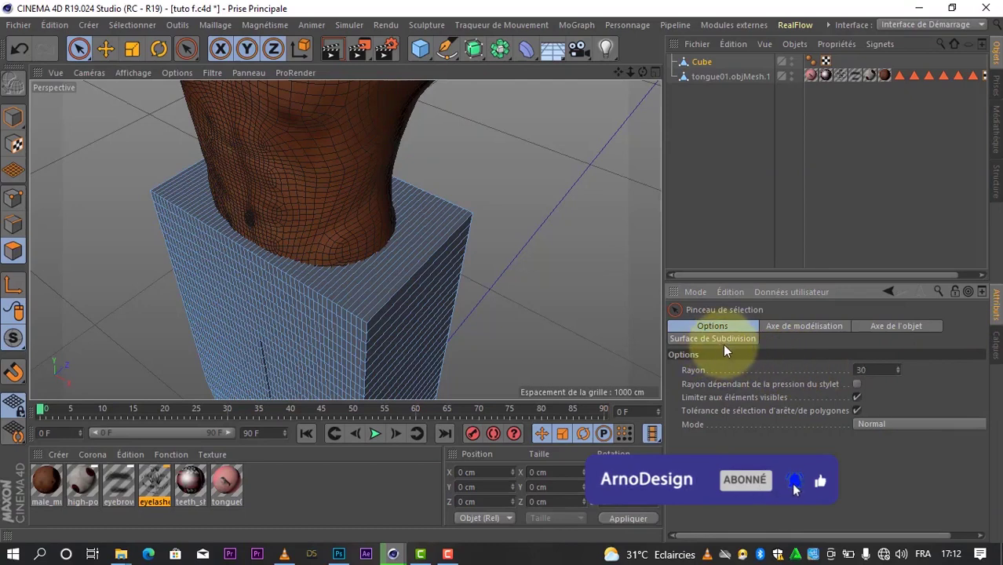
pyautogui.moveTo(268, 198)
pyautogui.mouseDown()
pyautogui.moveTo(406, 245)
pyautogui.moveTo(394, 275)
pyautogui.mouseUp()
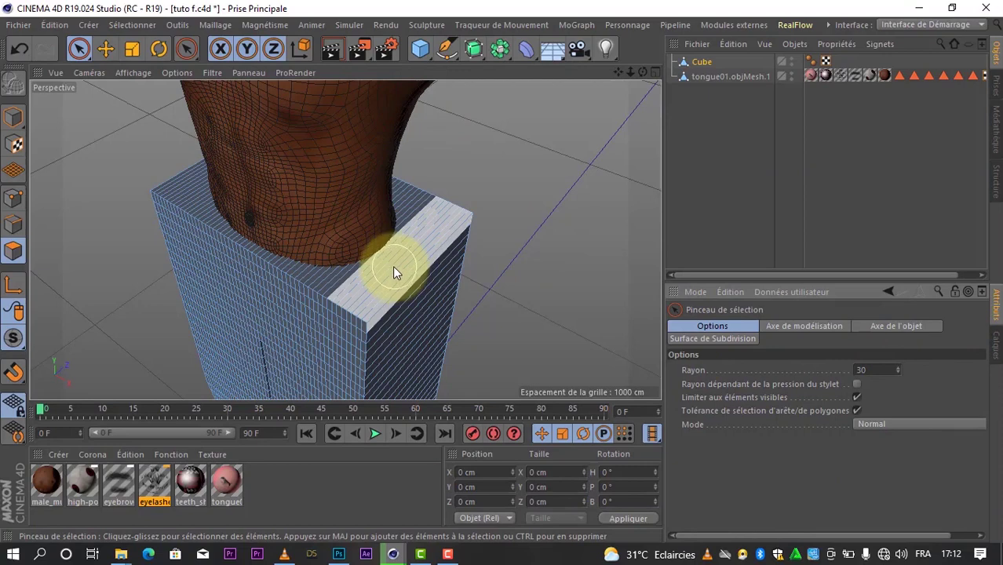
pyautogui.moveTo(394, 268); pyautogui.dragTo(204, 187)
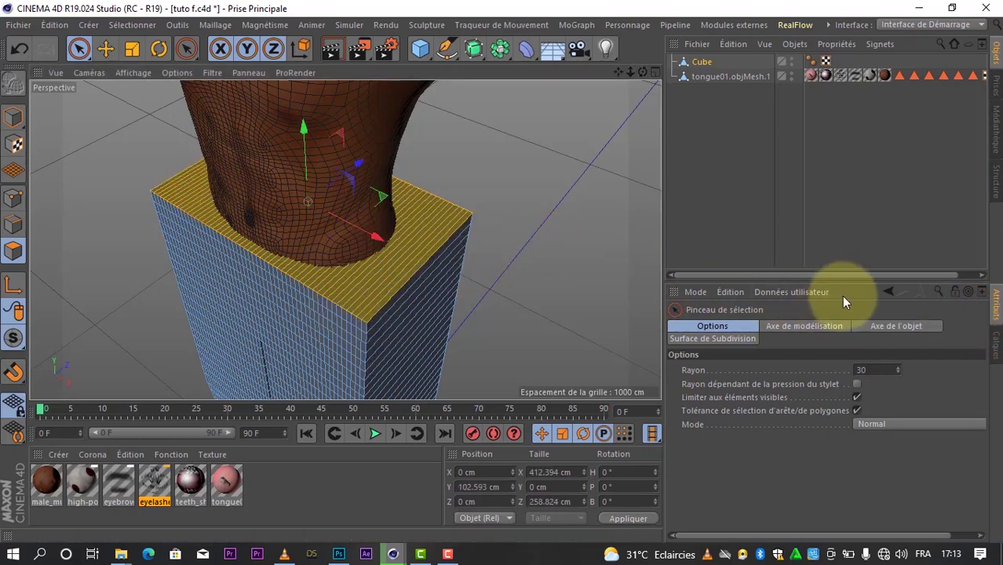
pyautogui.press('Delete')
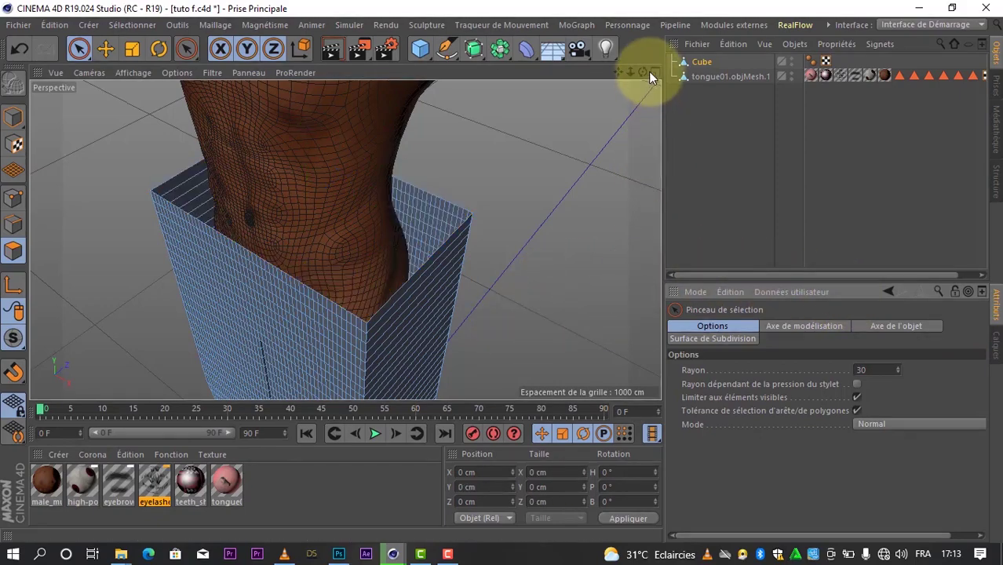
pyautogui.moveTo(642, 71); pyautogui.dragTo(503, 269)
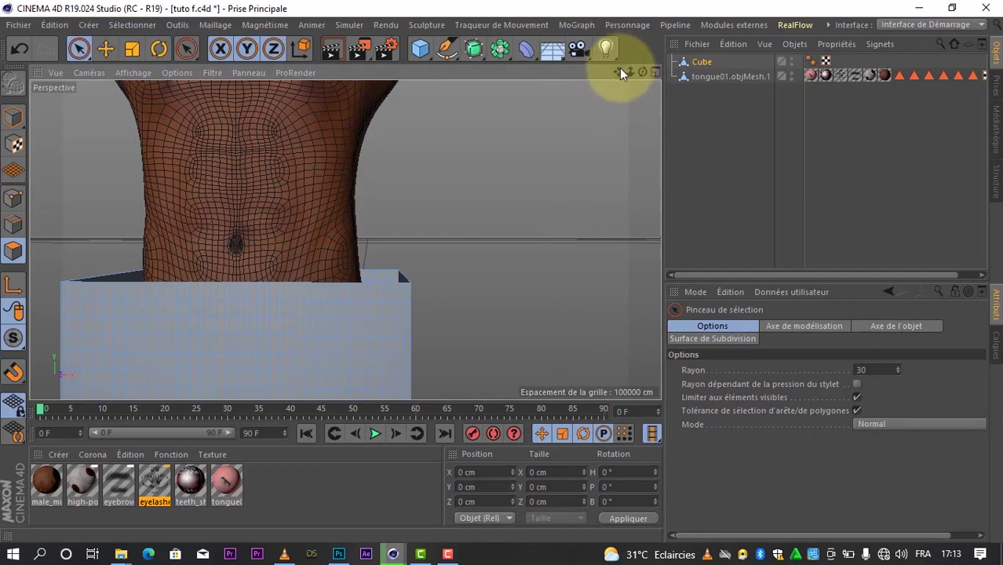
# Zoom in on the open box and select the tall narrow front polygon with brush radius 10.
pyautogui.moveTo(621, 72)
pyautogui.mouseDown()
pyautogui.moveTo(502, 271)
pyautogui.moveTo(493, 262)
pyautogui.moveTo(488, 328)
pyautogui.moveTo(503, 268)
pyautogui.mouseUp()
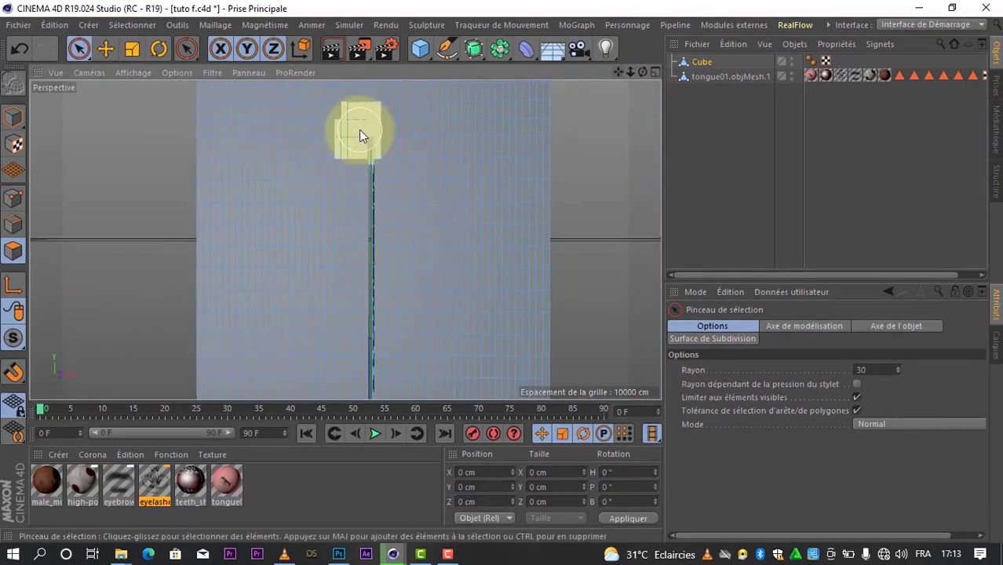
pyautogui.scroll(2, 359, 130)
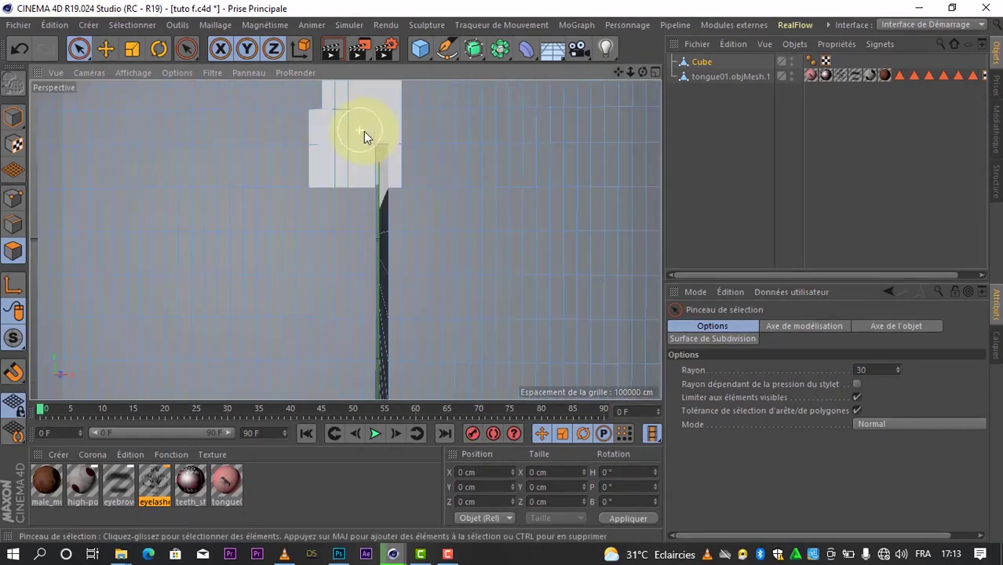
pyautogui.scroll(2, 364, 131)
pyautogui.scroll(2, 380, 146)
pyautogui.scroll(2, 384, 149)
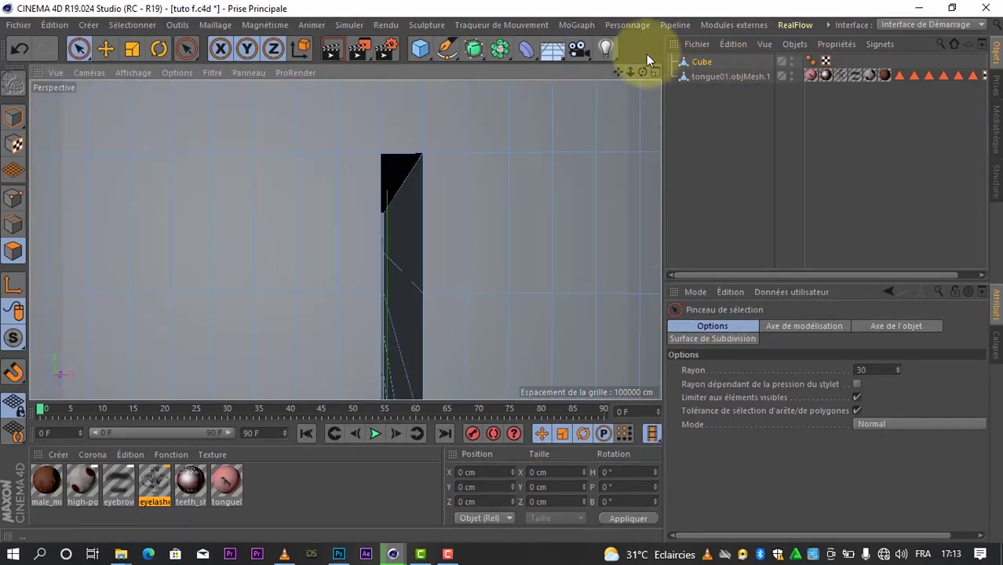
pyautogui.moveTo(645, 73); pyautogui.dragTo(682, 145)
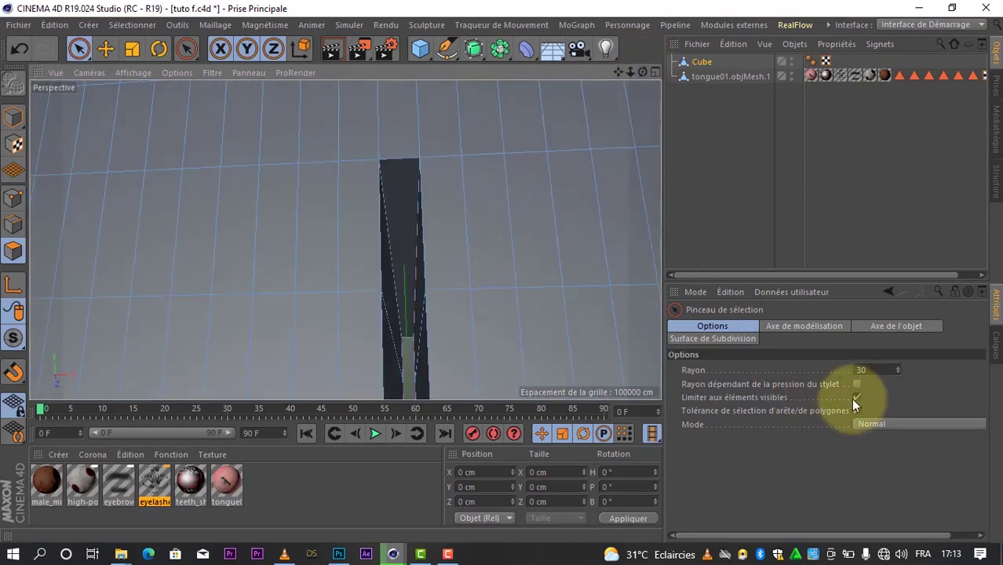
pyautogui.click(864, 370)
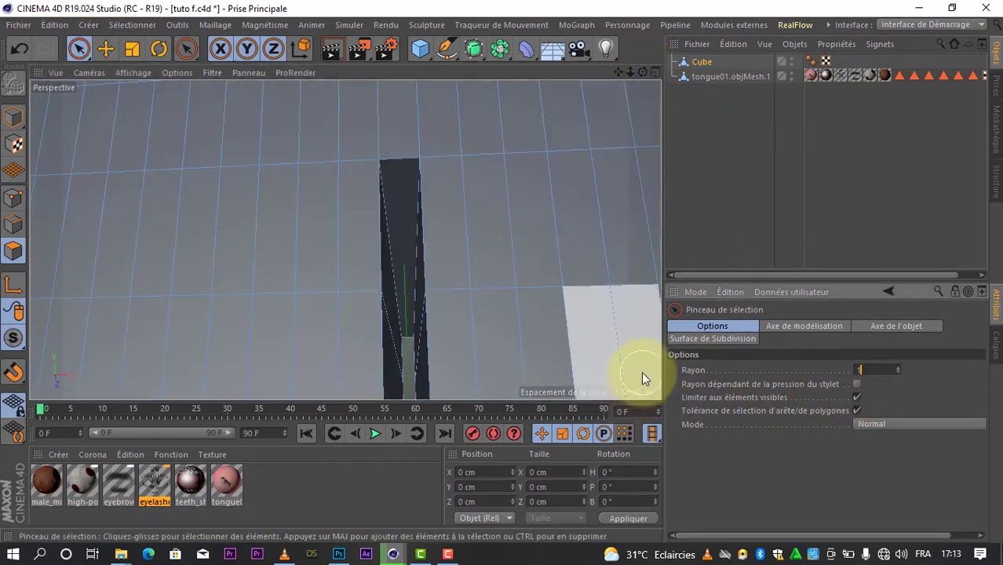
pyautogui.write('10')
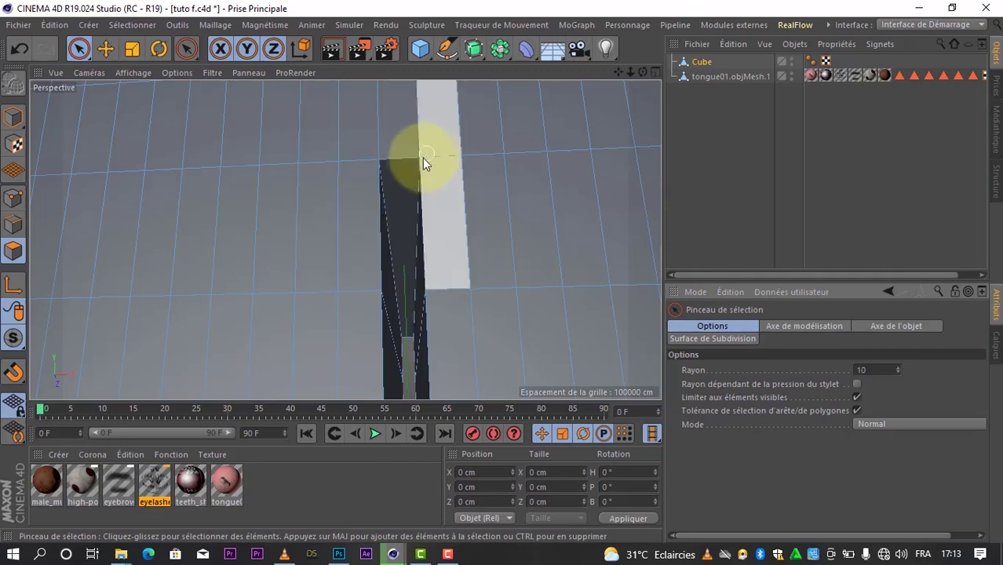
pyautogui.click(405, 195)
# Scale the strip along X down to 4.969 cm wide and reframe the view to check it.
pyautogui.click(132, 49)
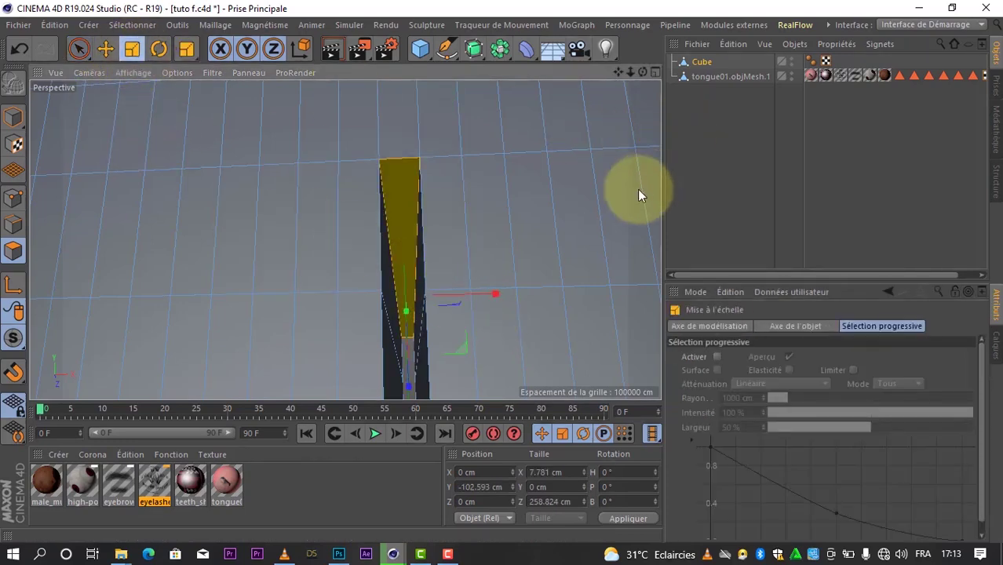
pyautogui.moveTo(496, 294); pyautogui.dragTo(462, 295)
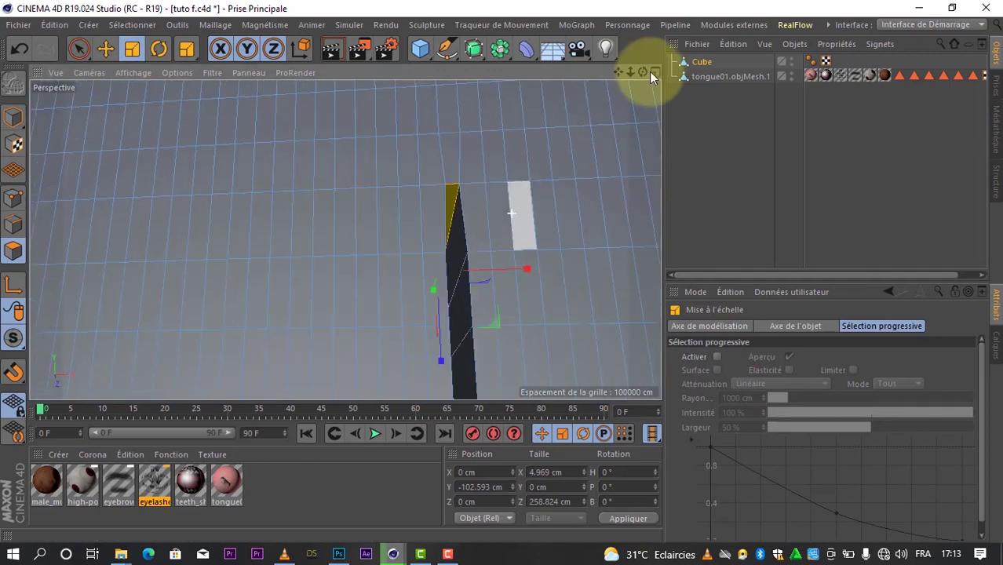
pyautogui.press('s')
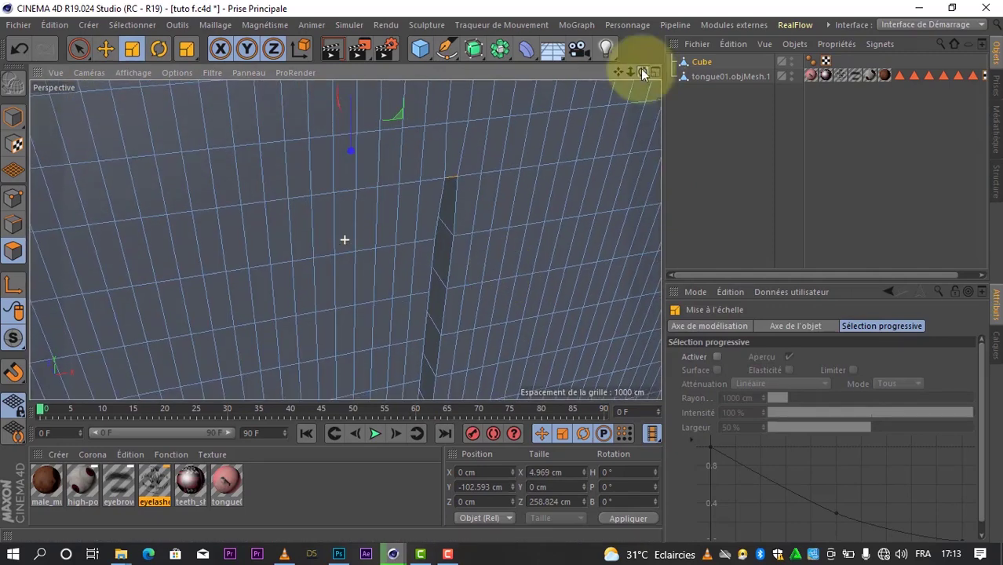
pyautogui.keyDown('alt'); pyautogui.moveTo(463, 229); pyautogui.dragTo(419, 262); pyautogui.keyUp('alt')
pyautogui.scroll(-5, 420, 253)
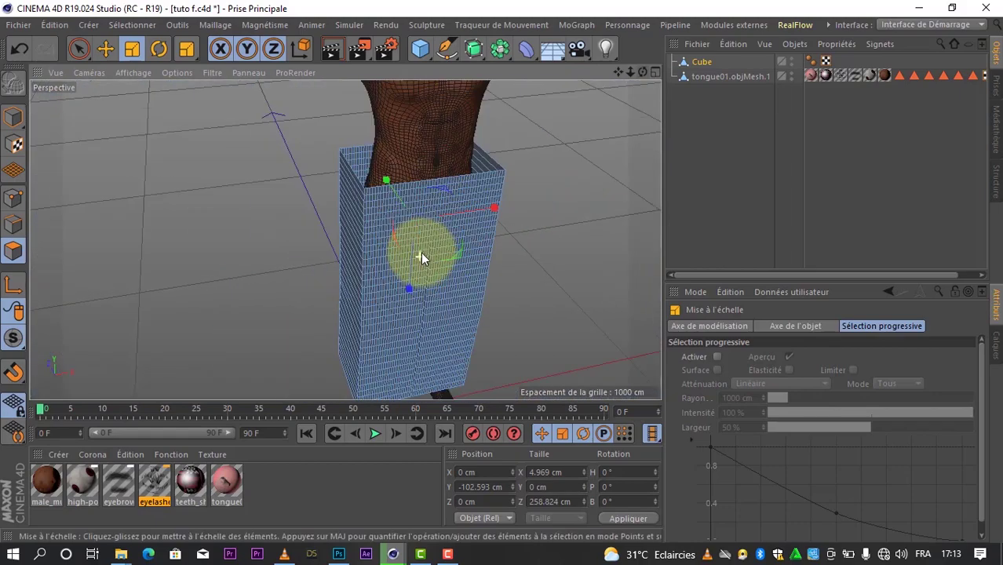
pyautogui.scroll(2, 422, 244)
pyautogui.scroll(-1, 422, 243)
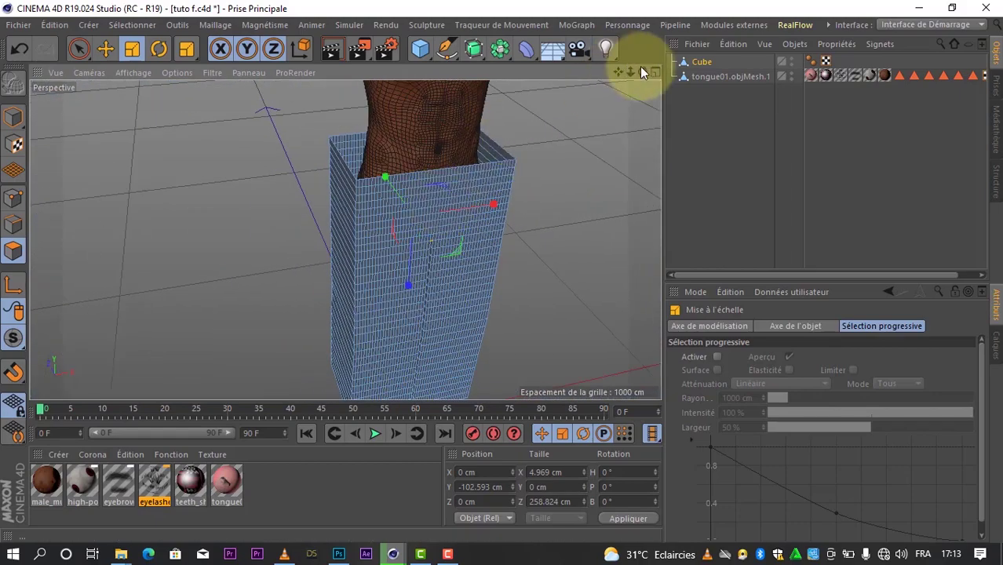
pyautogui.keyDown('alt'); pyautogui.moveTo(504, 269); pyautogui.dragTo(512, 273); pyautogui.keyUp('alt')
pyautogui.keyDown('alt'); pyautogui.moveTo(344, 239); pyautogui.dragTo(377, 239); pyautogui.keyUp('alt')
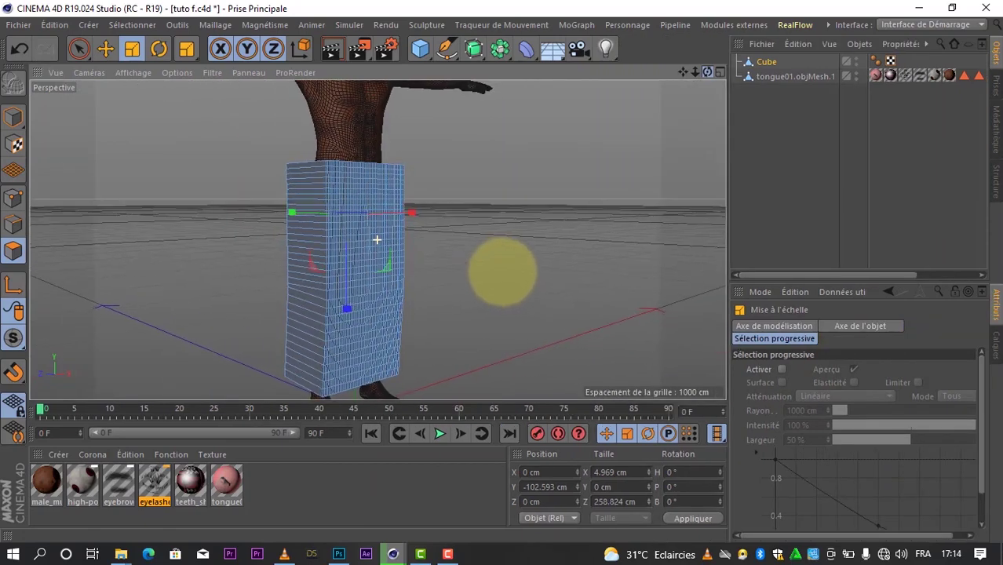
# Use Loop Selection to select the polygon loops on the box's left and right faces.
pyautogui.click(140, 22)
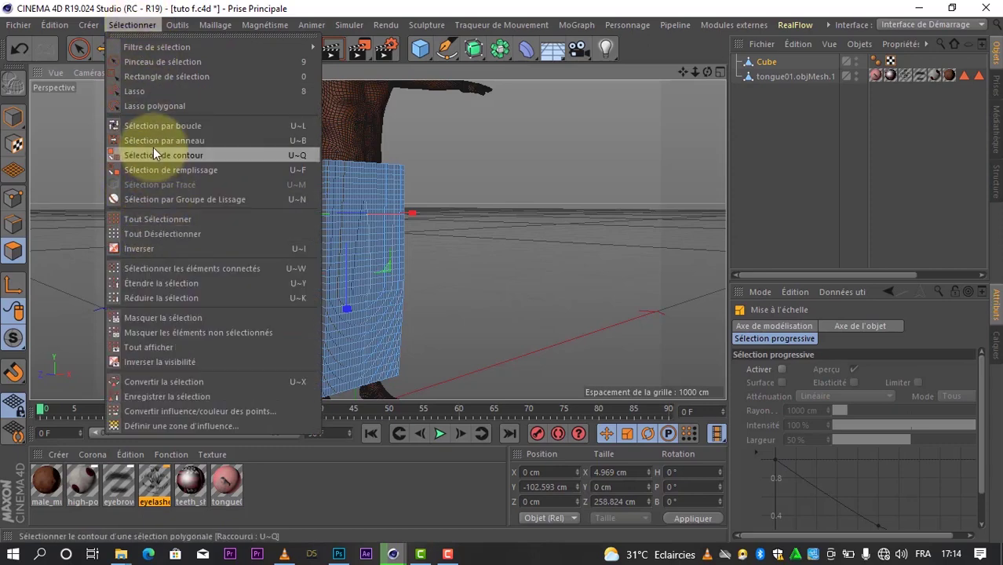
pyautogui.click(151, 127)
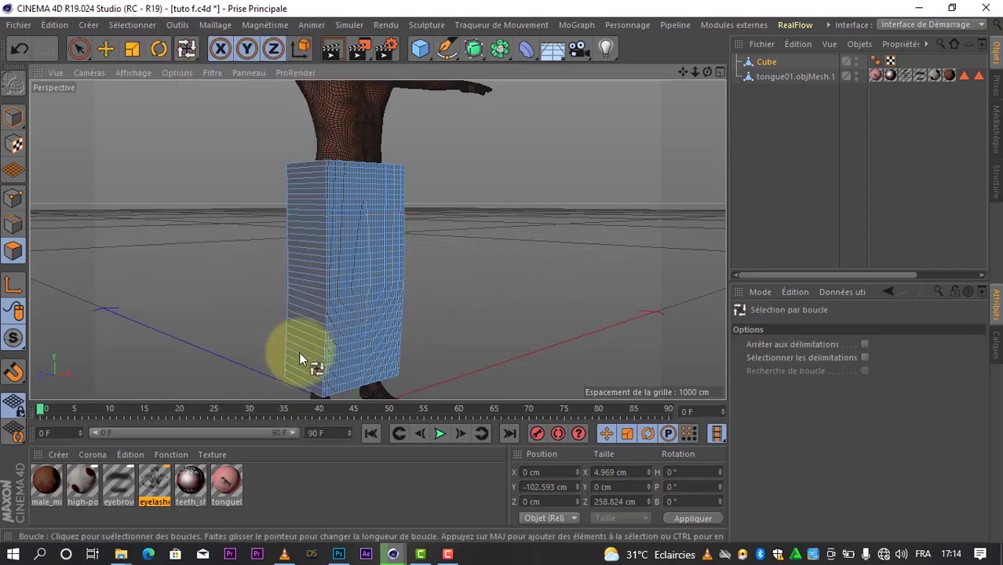
pyautogui.click(293, 377)
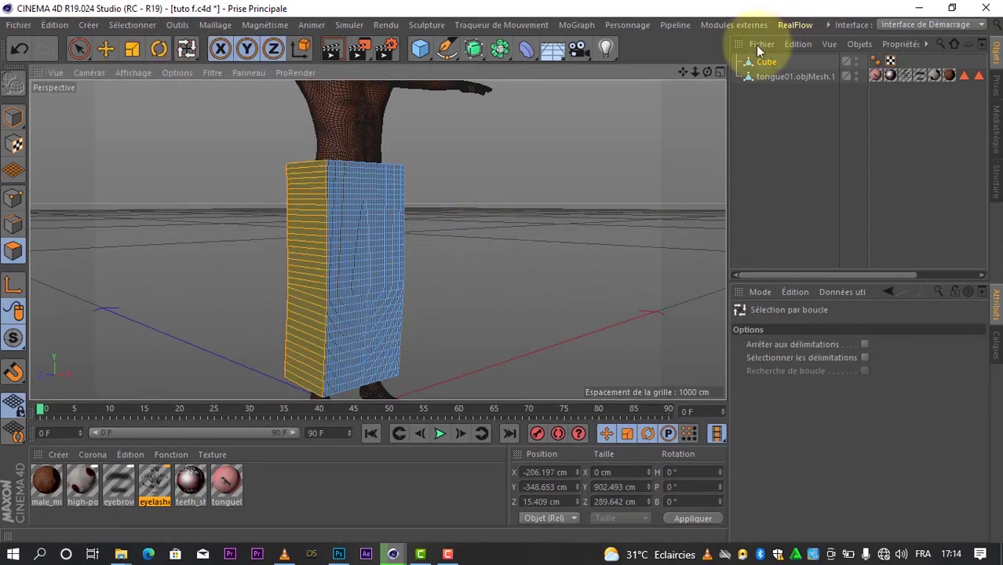
pyautogui.moveTo(709, 73)
pyautogui.mouseDown()
pyautogui.moveTo(493, 271)
pyautogui.moveTo(417, 396)
pyautogui.mouseUp()
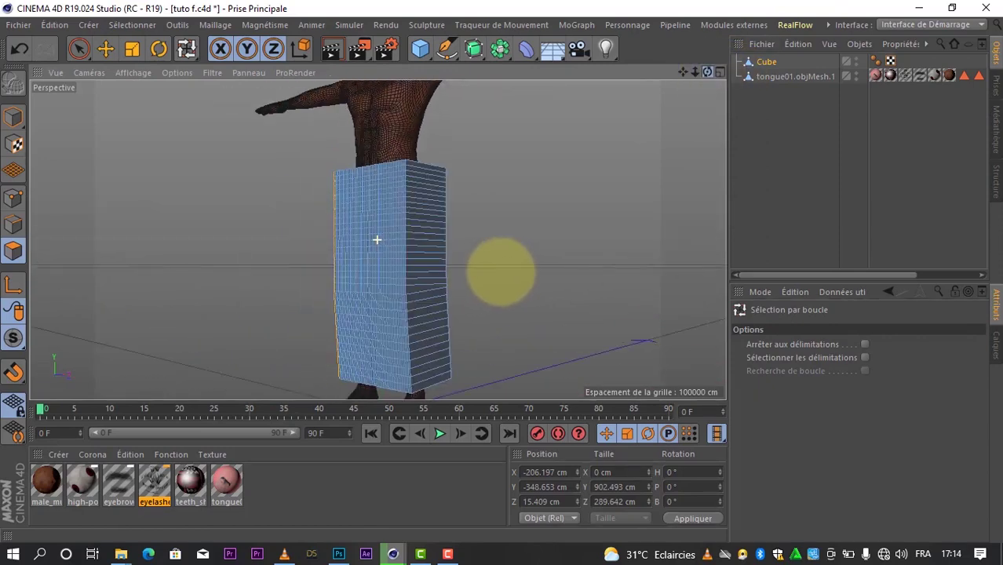
pyautogui.click(427, 379)
# From a front view, select the vertical edge loop along the inner leg and orbit to verify.
pyautogui.scroll(3, 379, 380)
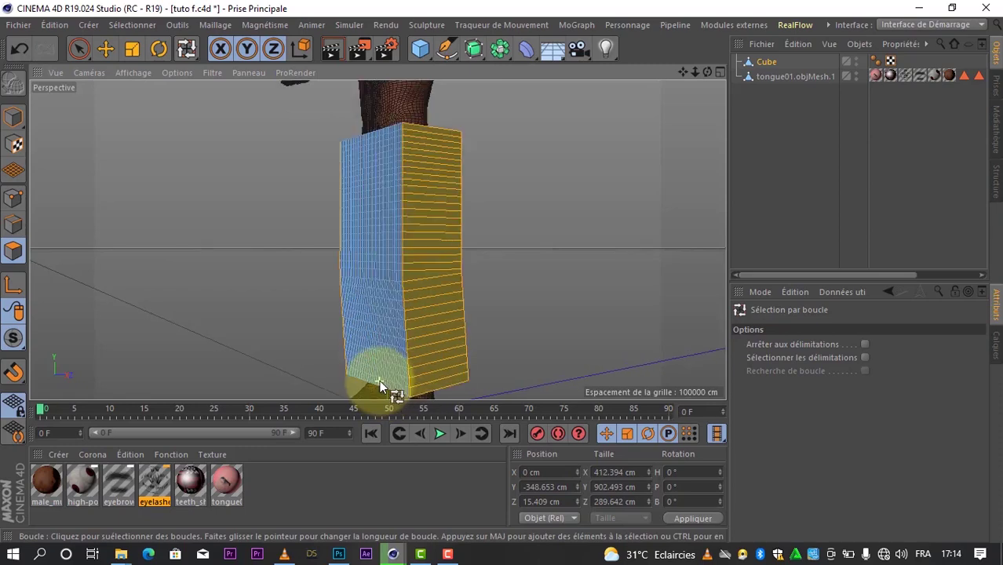
pyautogui.scroll(2, 380, 374)
pyautogui.scroll(1, 382, 368)
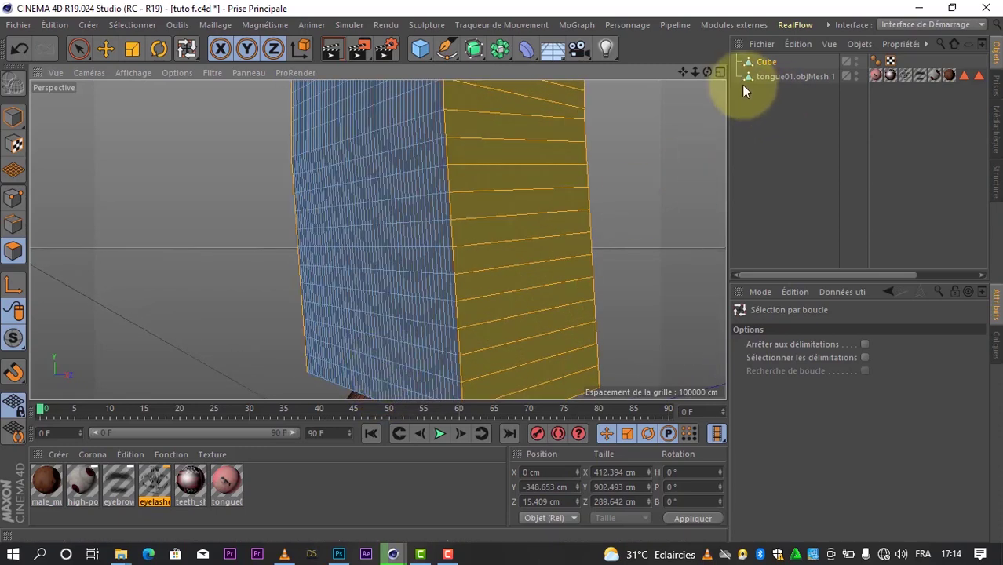
pyautogui.moveTo(711, 73); pyautogui.dragTo(509, 269)
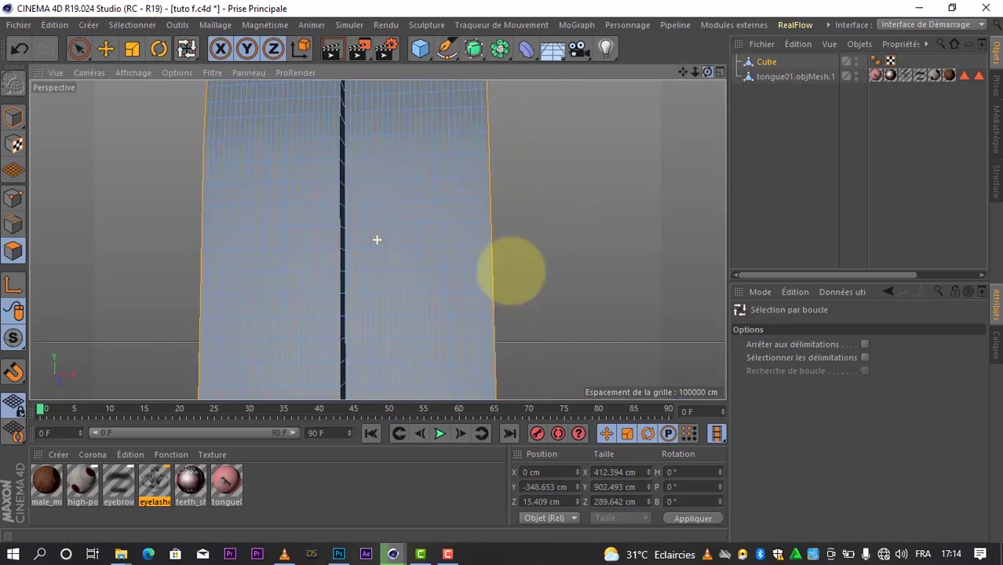
pyautogui.click(344, 297)
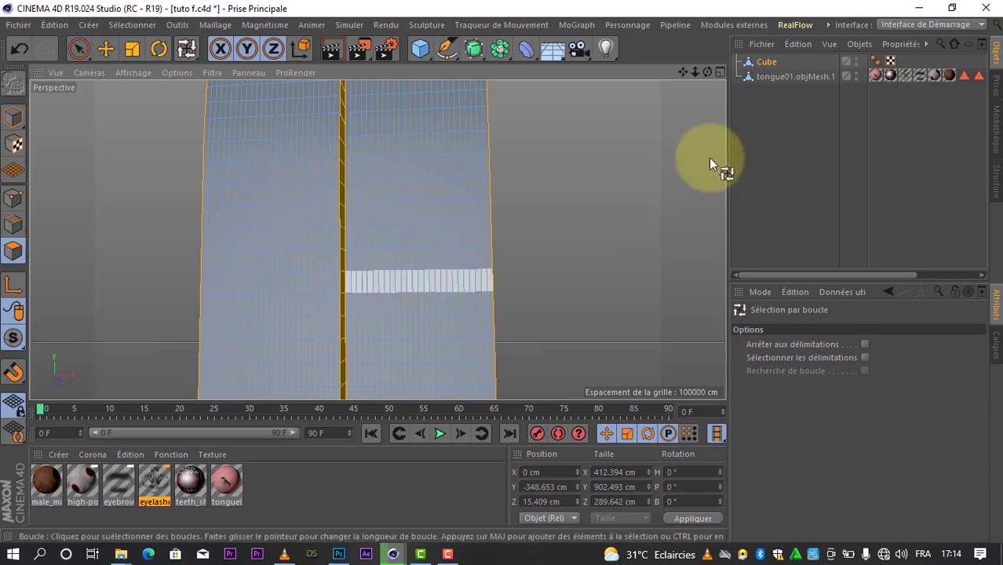
pyautogui.keyDown('alt'); pyautogui.moveTo(505, 269); pyautogui.dragTo(519, 226); pyautogui.keyUp('alt')
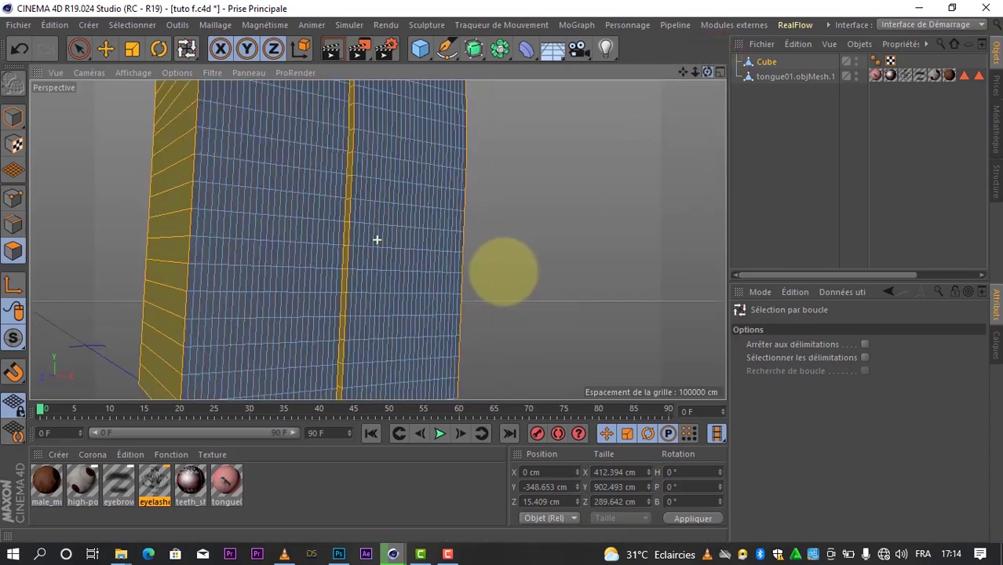
pyautogui.keyDown('alt'); pyautogui.moveTo(519, 225); pyautogui.dragTo(464, 215, button='right'); pyautogui.keyUp('alt')
pyautogui.keyDown('alt'); pyautogui.moveTo(463, 215); pyautogui.dragTo(448, 170); pyautogui.keyUp('alt')
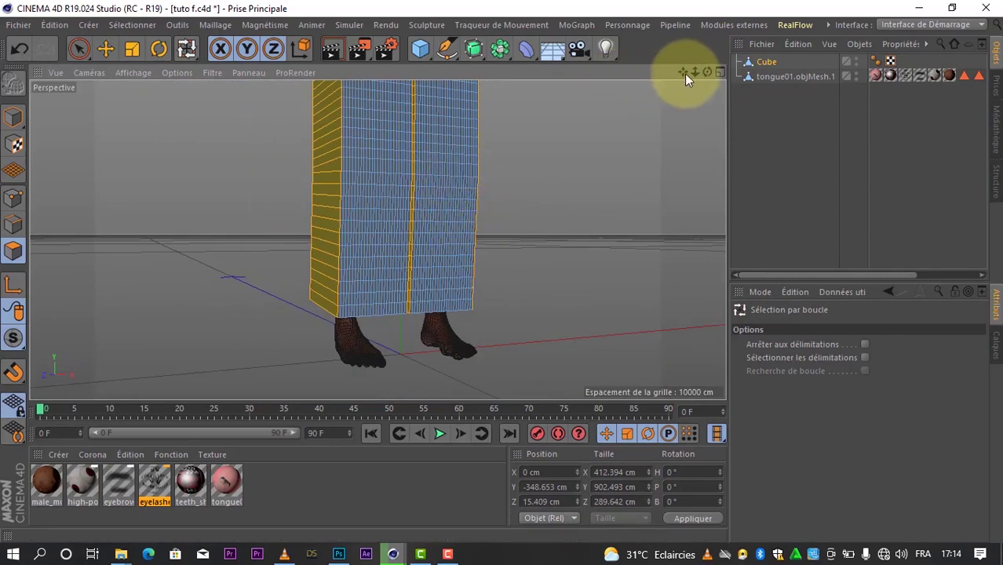
pyautogui.moveTo(685, 74); pyautogui.dragTo(385, 163)
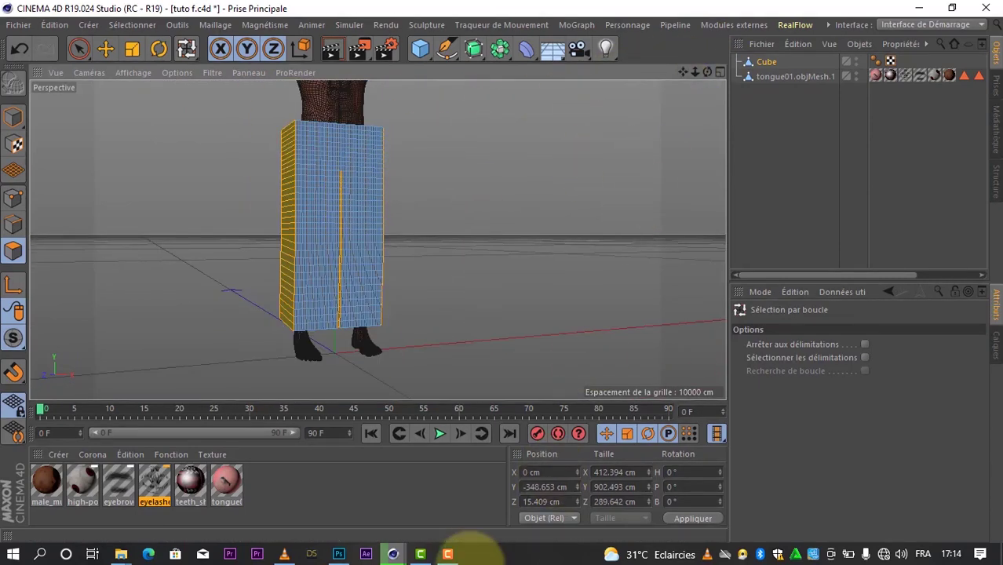
pyautogui.keyDown('alt'); pyautogui.moveTo(470, 519); pyautogui.dragTo(459, 240); pyautogui.keyUp('alt')
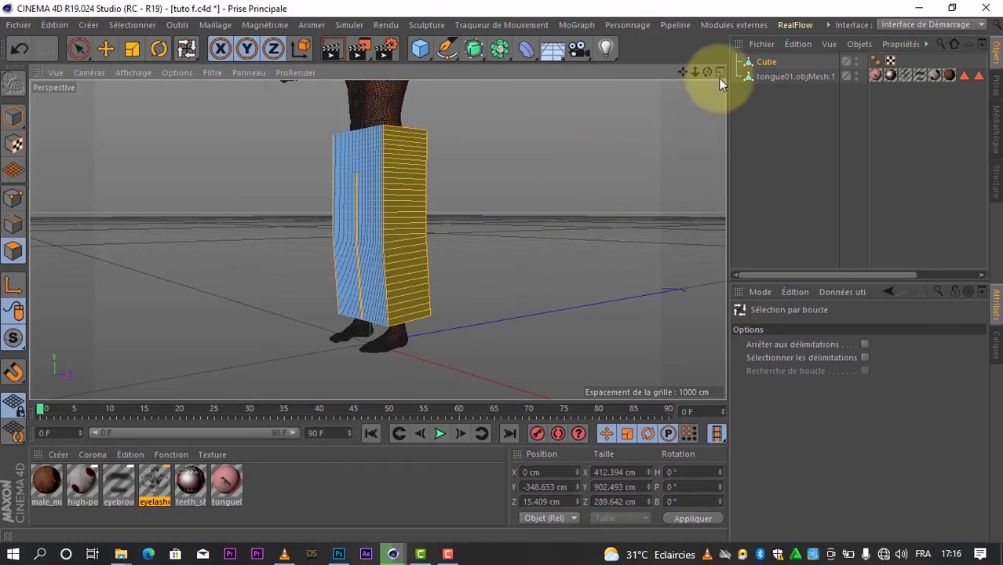
# Add a Tissu (Cloth) simulation tag to the Cube.
pyautogui.click(767, 63)
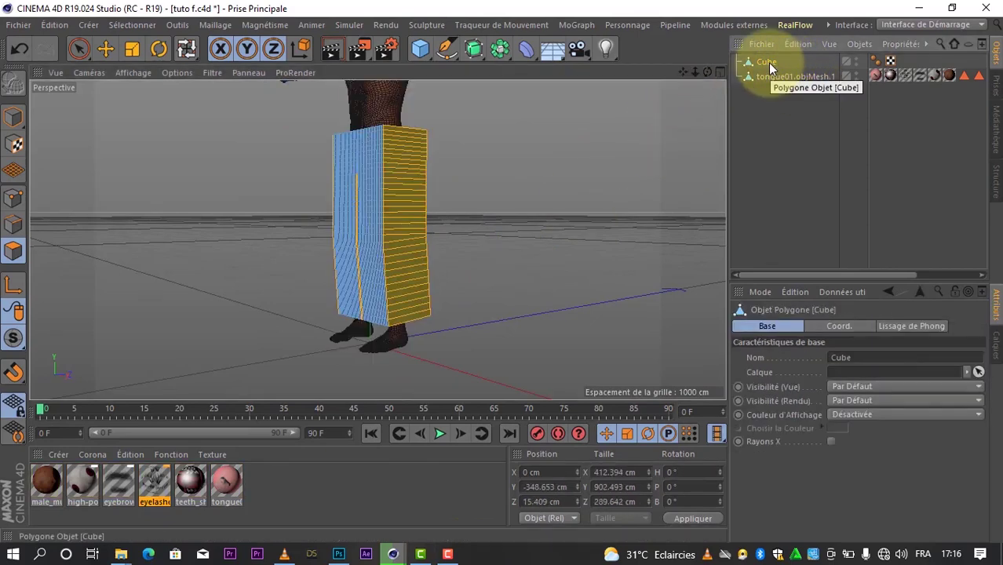
pyautogui.rightClick(770, 67)
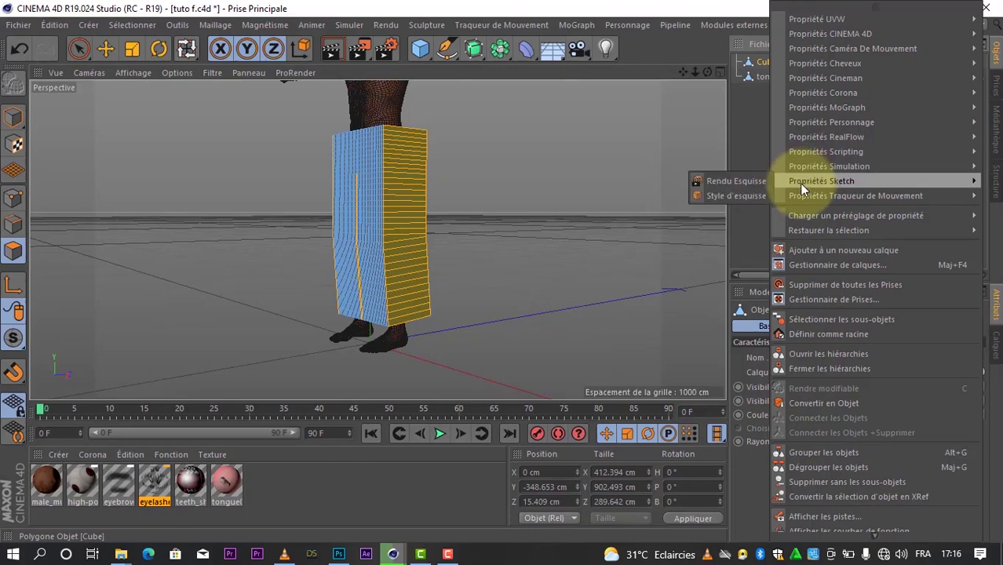
pyautogui.moveTo(829, 166)
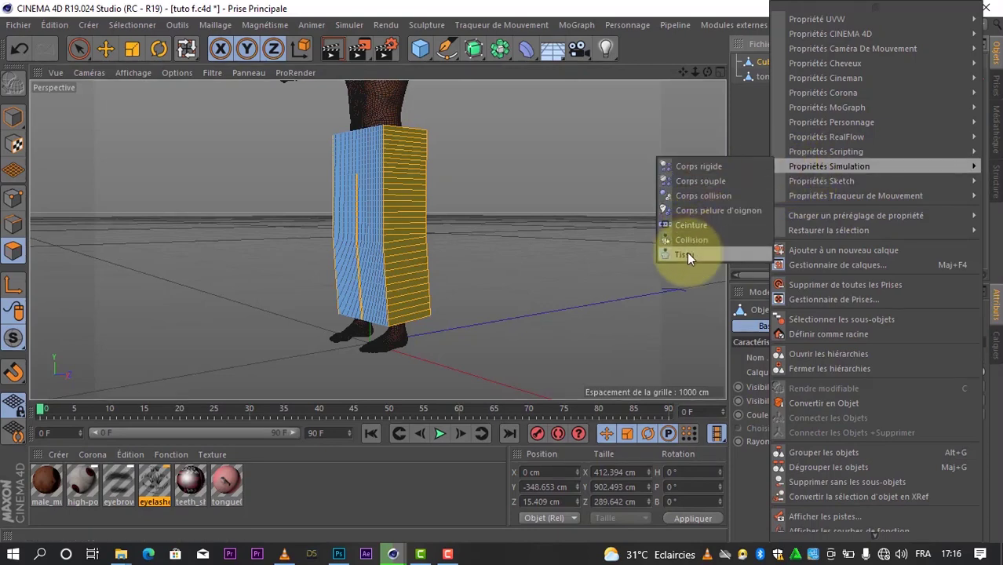
pyautogui.click(687, 255)
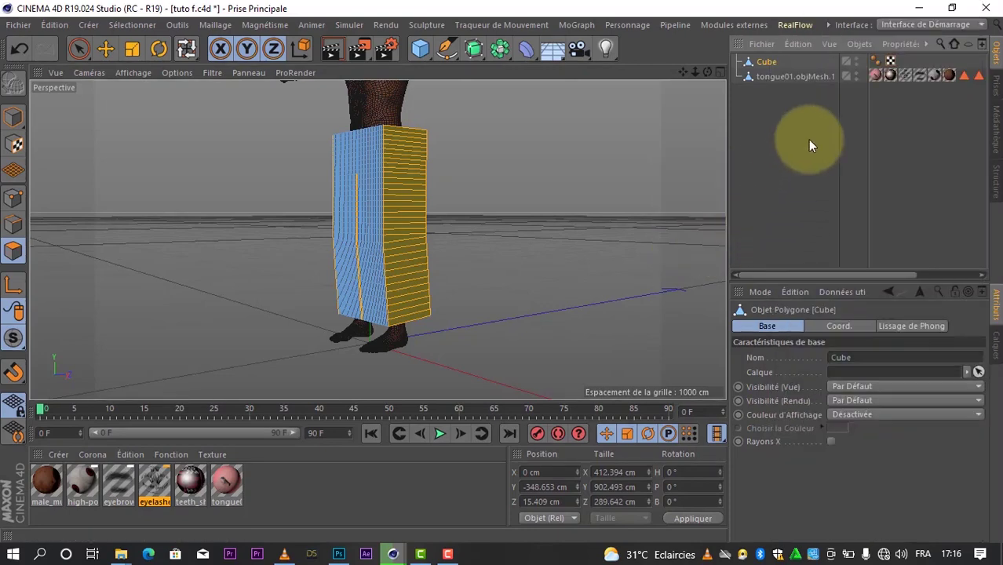
# Give tongue01 a Collision tag, then return to the Cube's Tissu tag settings.
pyautogui.rightClick(789, 75)
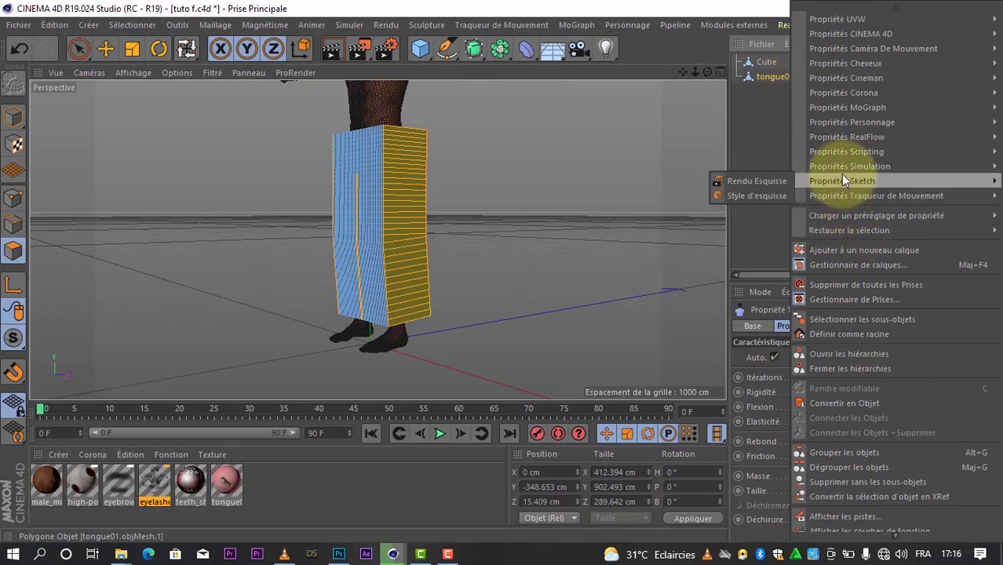
pyautogui.moveTo(850, 166)
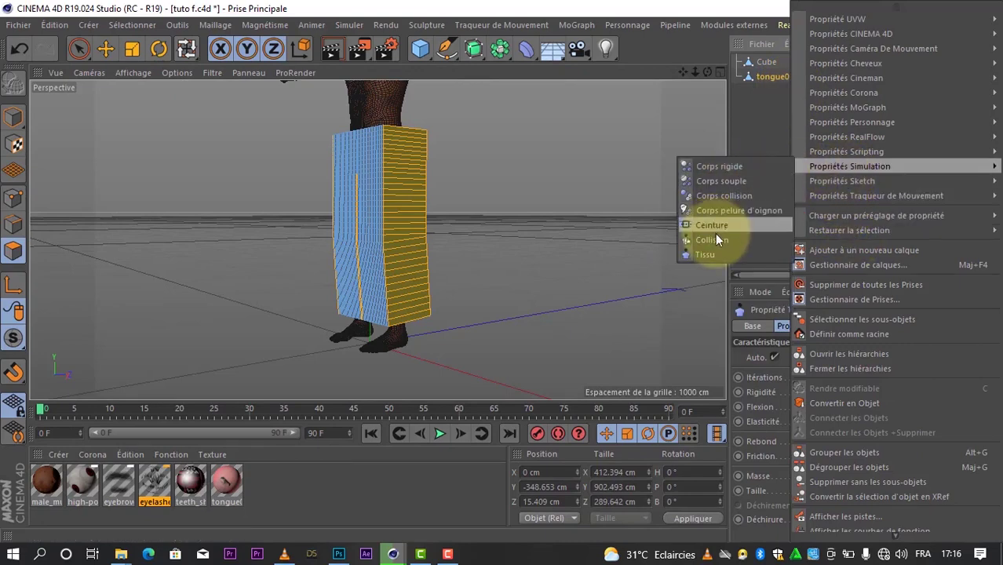
pyautogui.press('Escape')
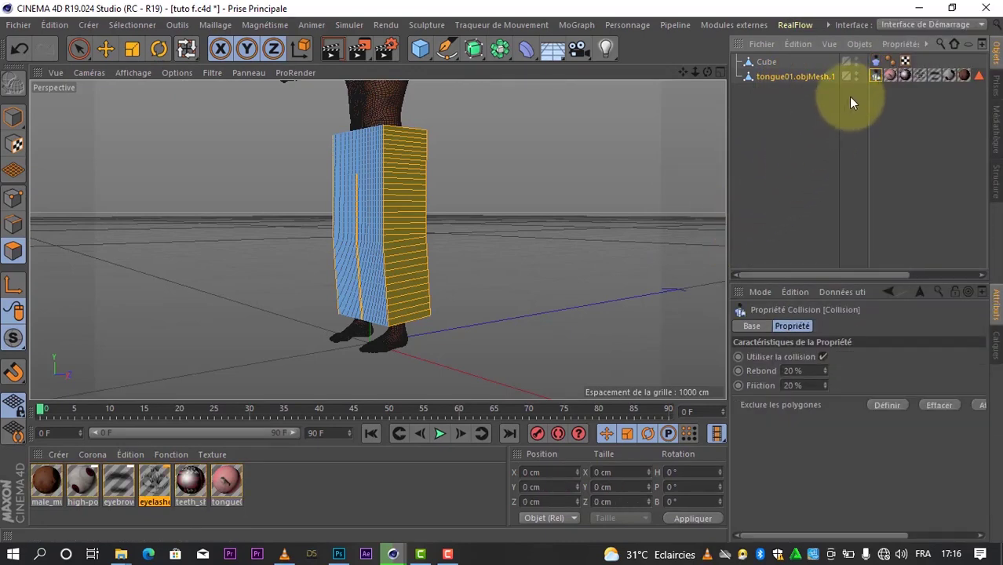
pyautogui.click(875, 62)
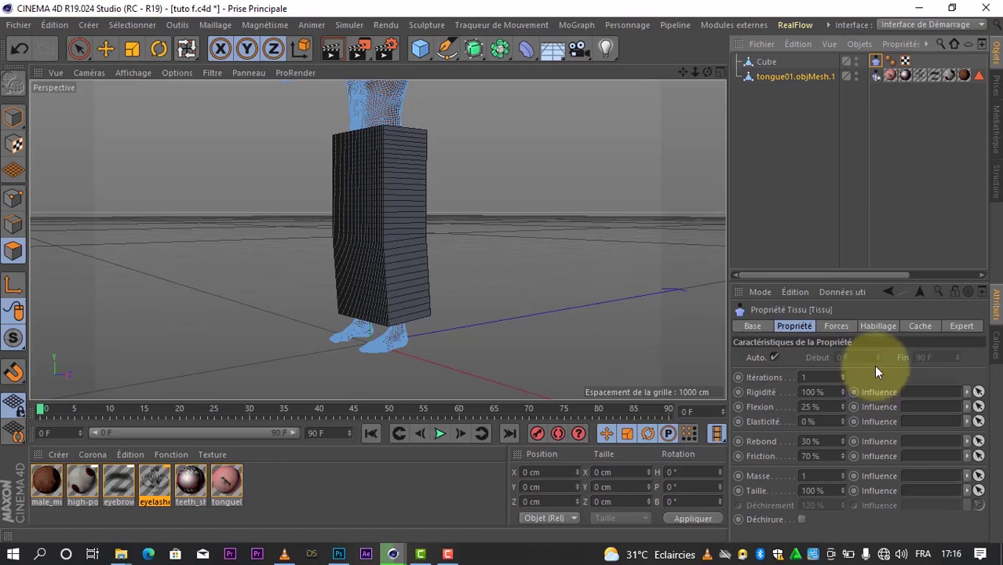
pyautogui.click(876, 76)
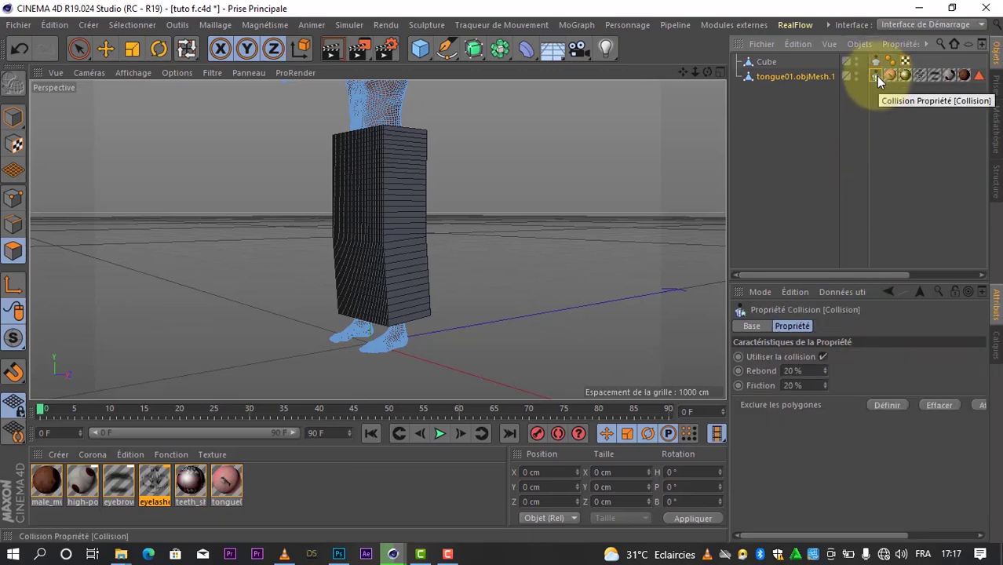
pyautogui.click(876, 62)
# In the Tissu tag's Habillage settings, change Largeur from 100 cm to 0 cm.
pyautogui.click(836, 326)
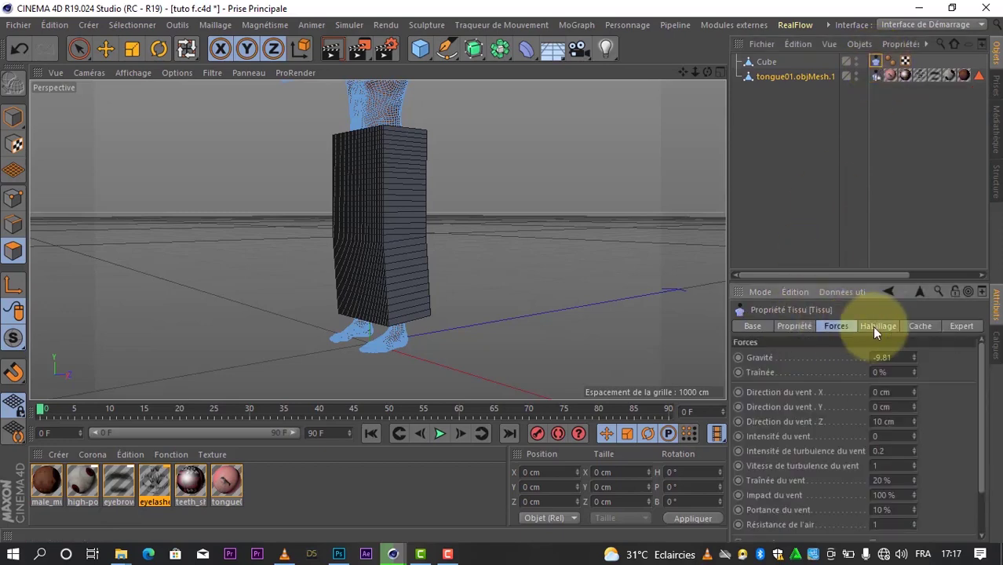
pyautogui.click(875, 328)
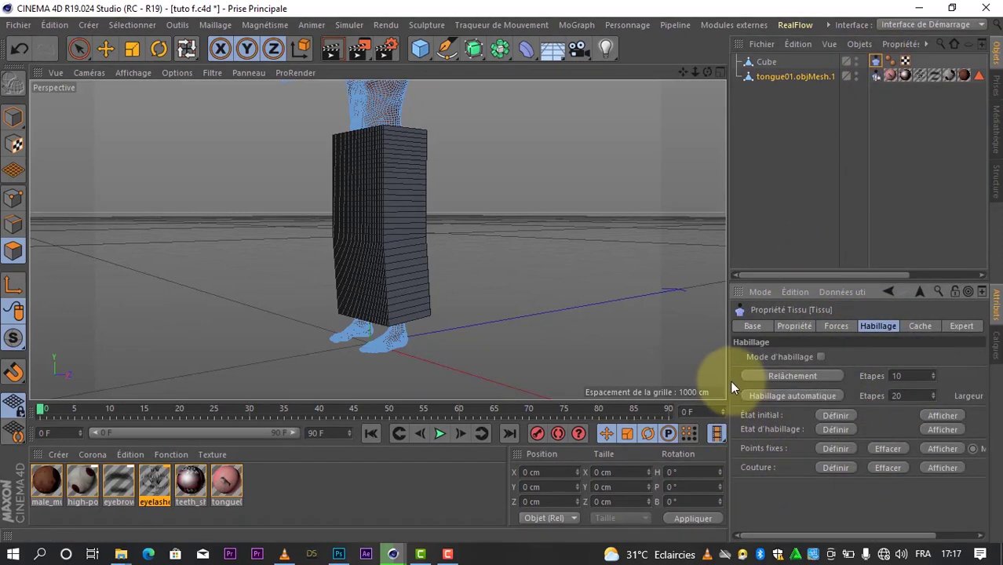
pyautogui.moveTo(728, 380); pyautogui.dragTo(639, 370)
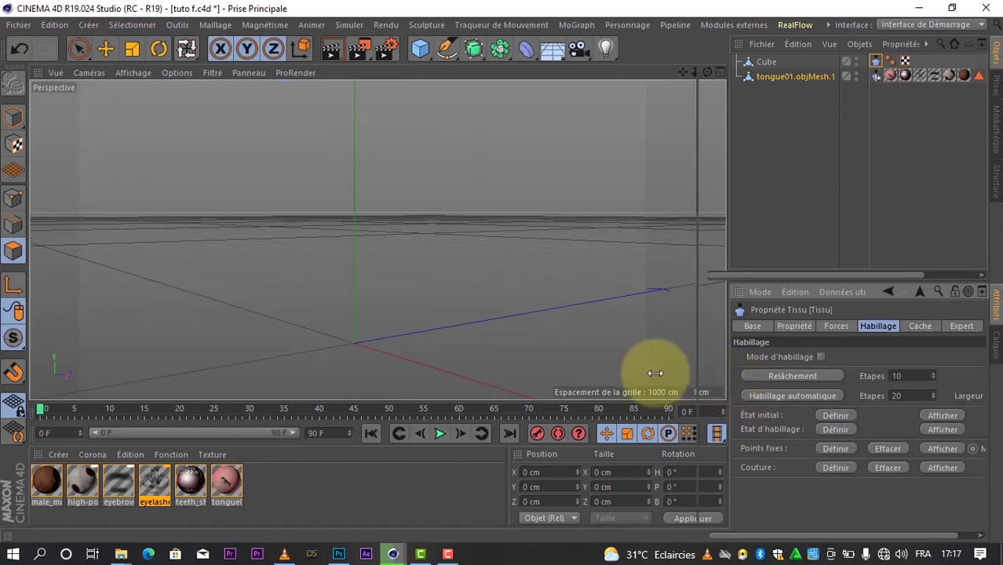
pyautogui.click(805, 448)
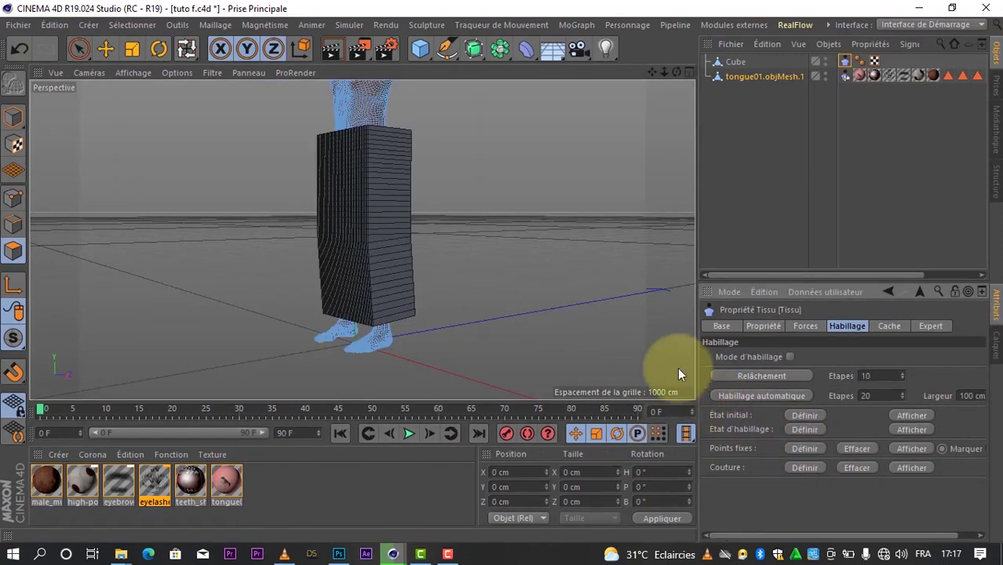
pyautogui.moveTo(695, 347); pyautogui.dragTo(638, 348)
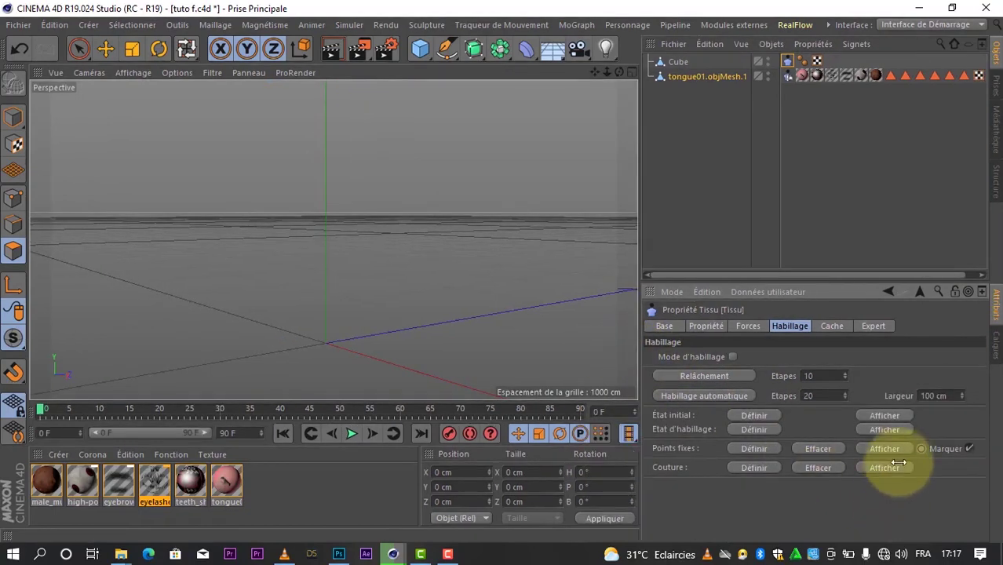
pyautogui.click(915, 395)
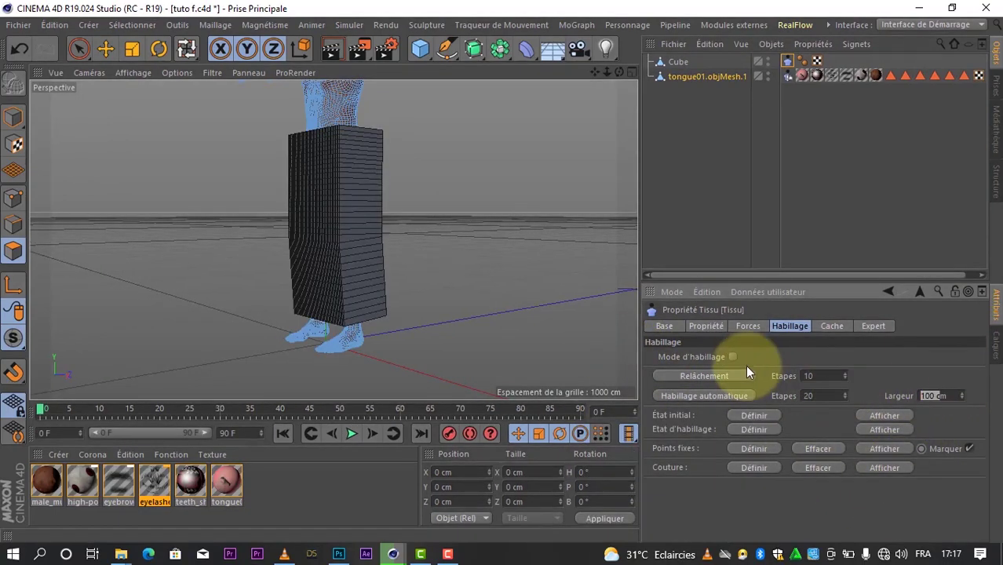
pyautogui.write('0m')
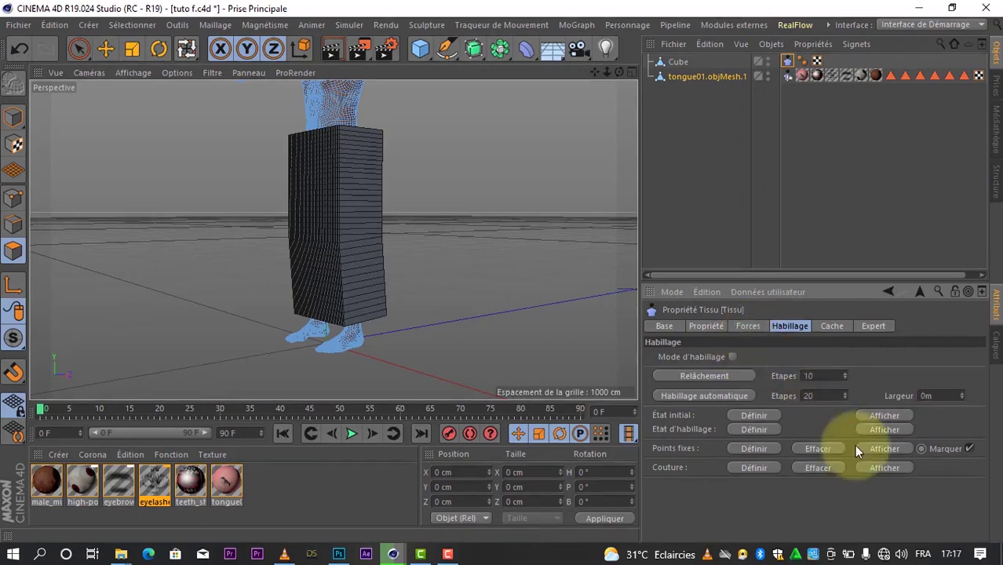
pyautogui.press('Return')
pyautogui.click(680, 62)
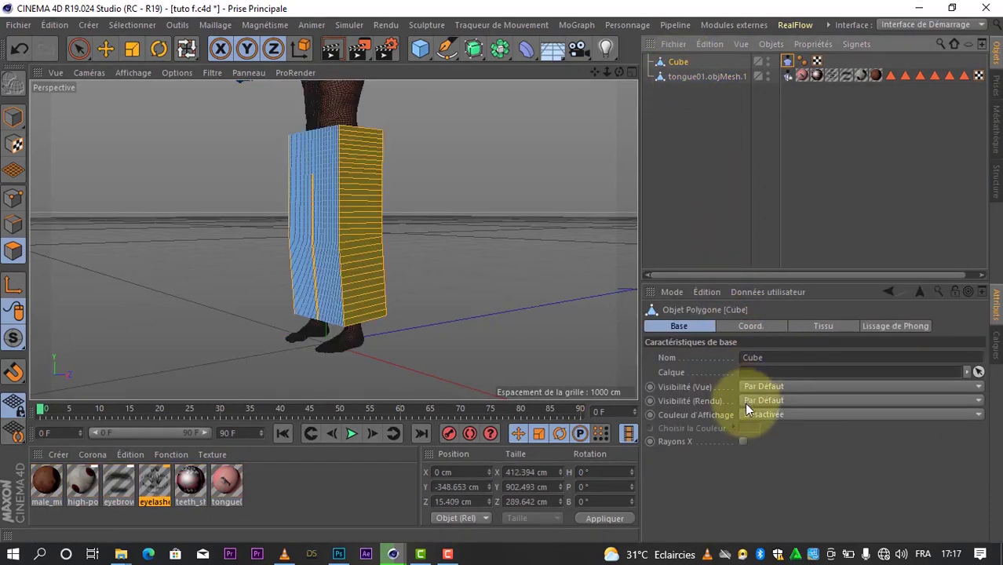
pyautogui.click(787, 61)
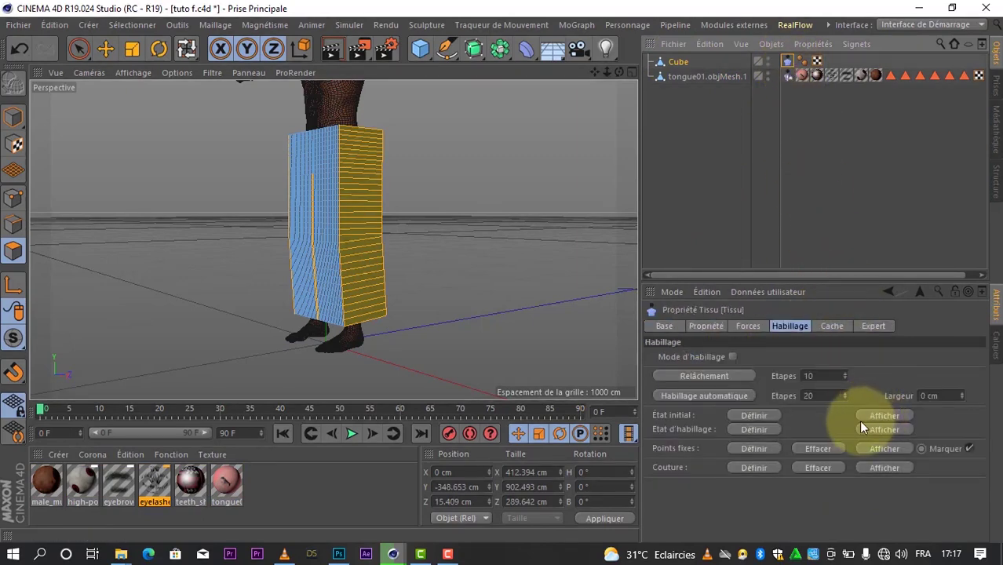
pyautogui.click(930, 396)
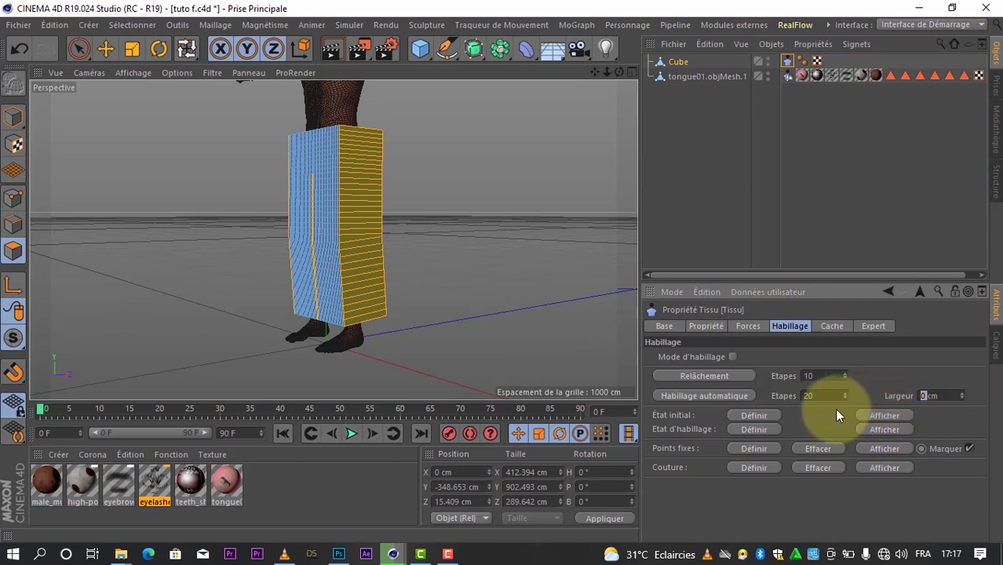
# Enable Mode d'habillage on the Cube's cloth and zoom to inspect the trousers fitting the legs.
pyautogui.click(755, 468)
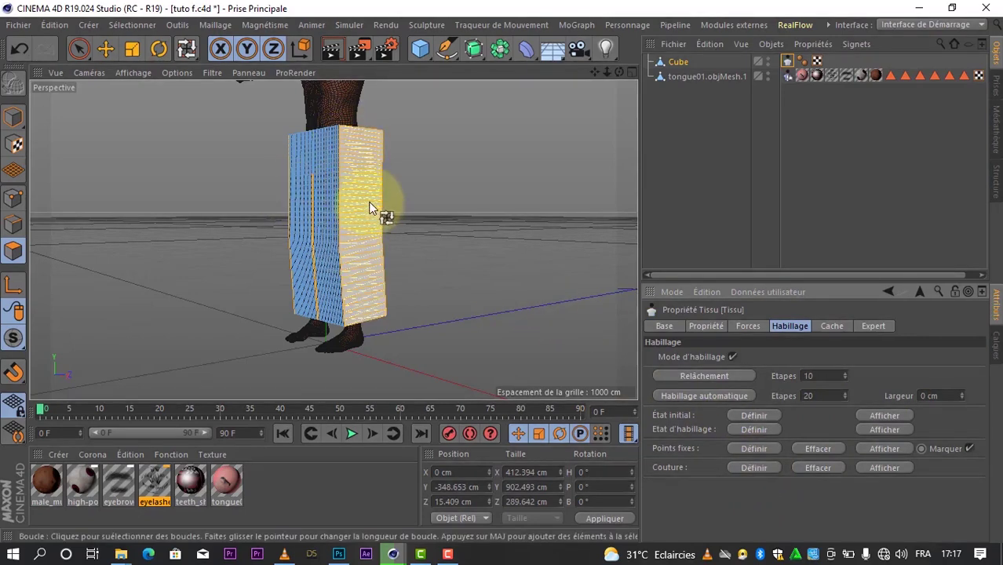
pyautogui.scroll(2, 348, 217)
pyautogui.scroll(2, 349, 213)
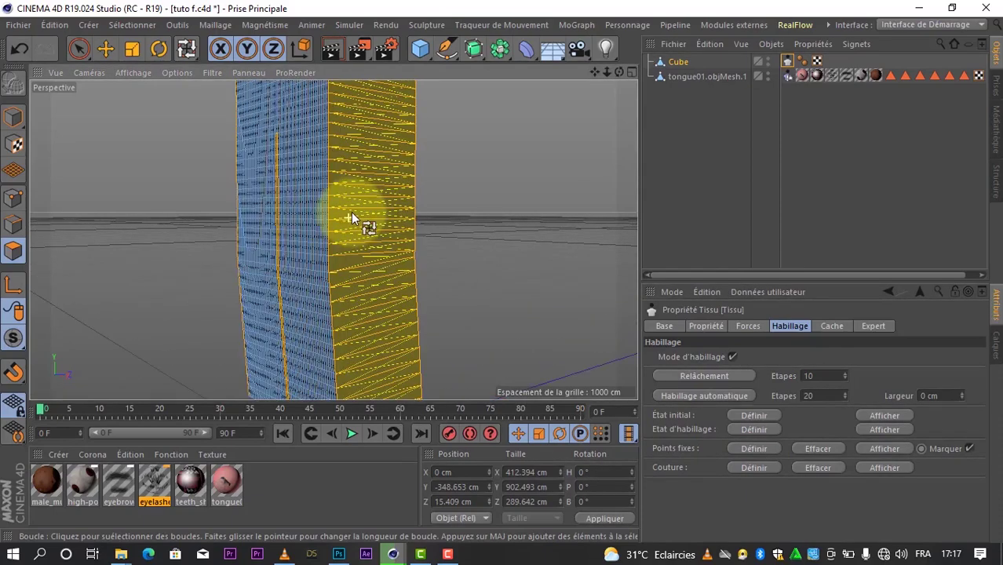
pyautogui.scroll(2, 367, 236)
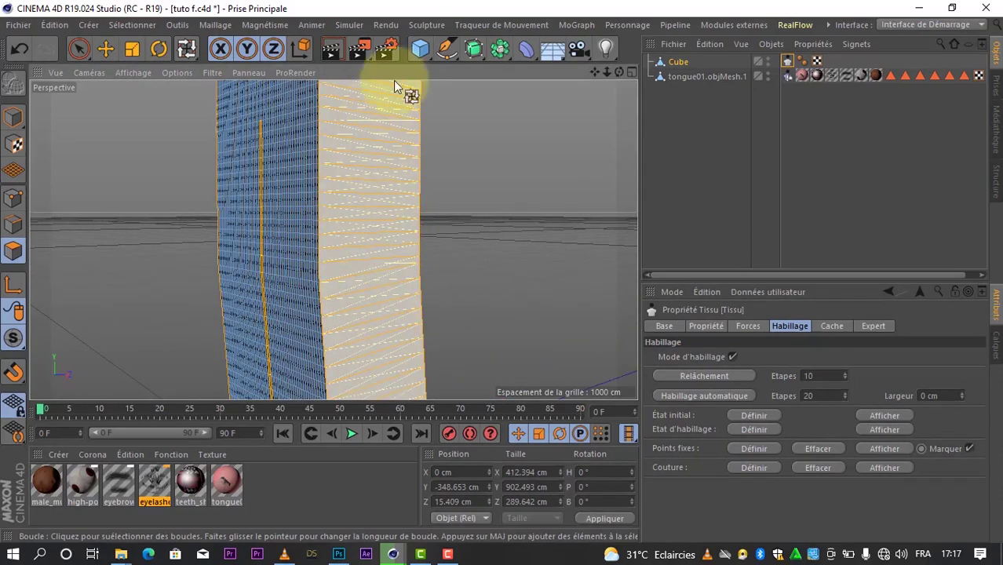
pyautogui.scroll(-2, 380, 223)
pyautogui.scroll(-2, 375, 230)
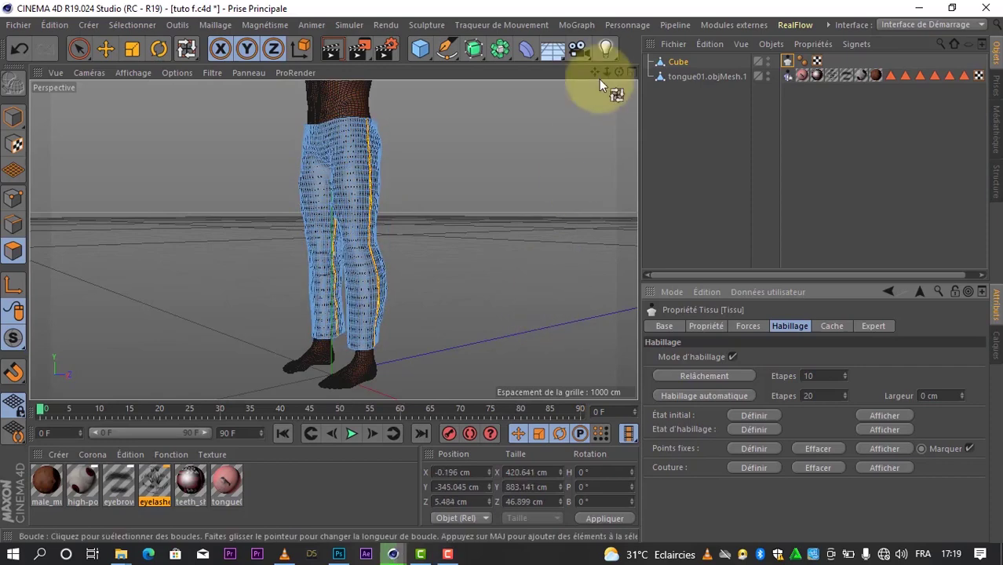
# Add a light, orbit to a frontal view, and set the fitted trousers as the cloth's État initial.
pyautogui.click(619, 56)
pyautogui.keyDown('alt'); pyautogui.moveTo(439, 236); pyautogui.dragTo(333, 239); pyautogui.keyUp('alt')
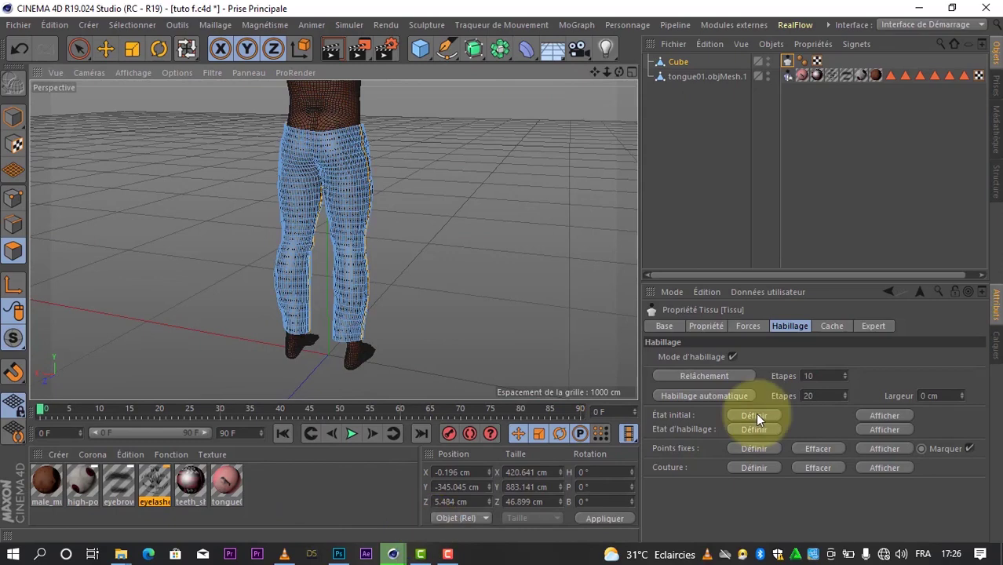
pyautogui.click(755, 416)
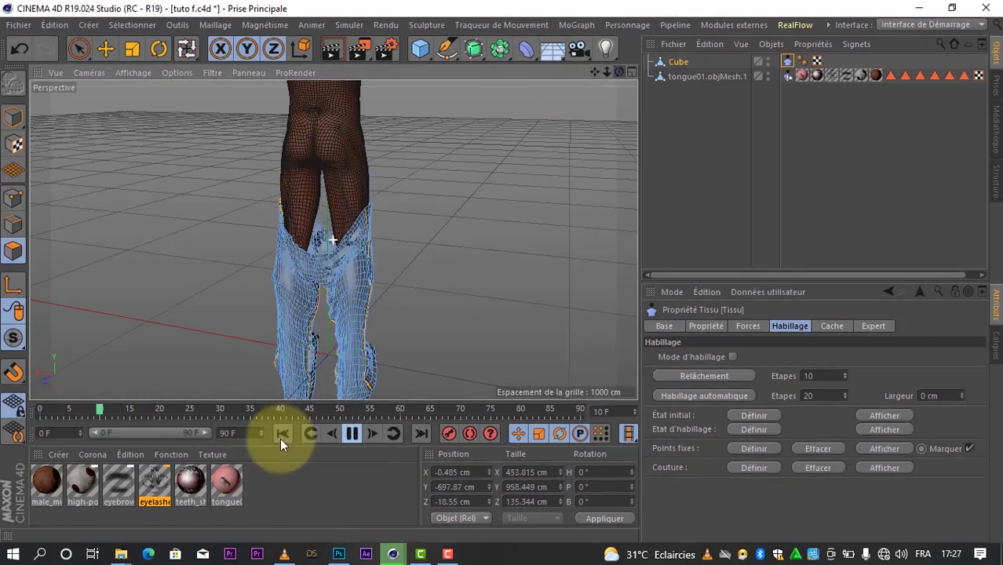
# Replay the cloth simulation, stop it with F8, and return to frame 0.
pyautogui.click(355, 432)
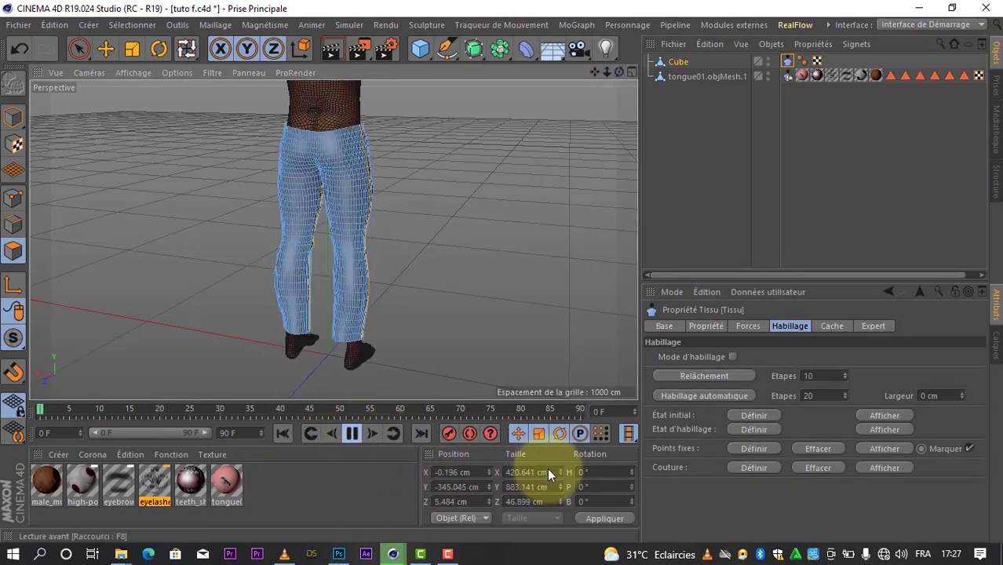
pyautogui.press('F8')
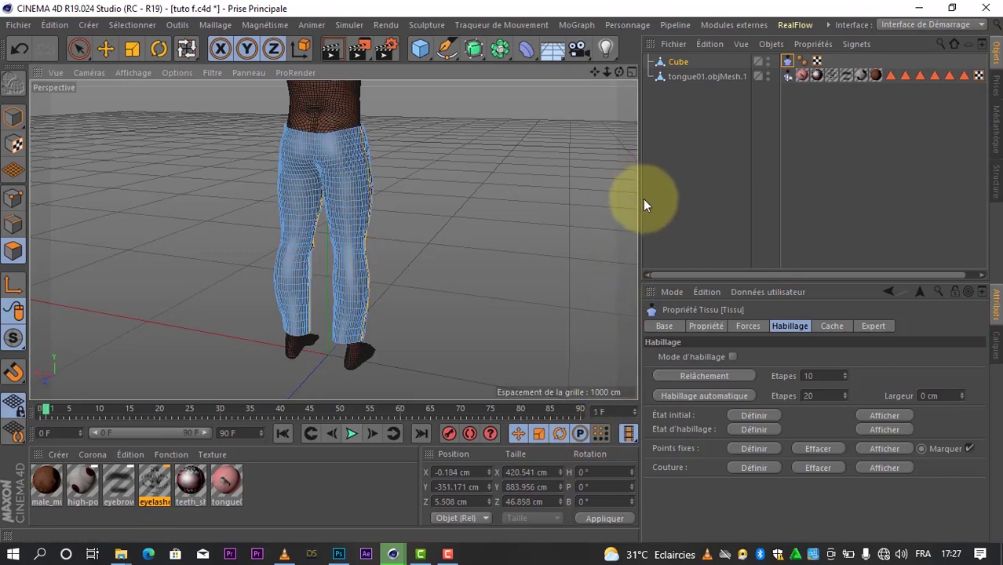
pyautogui.click(283, 433)
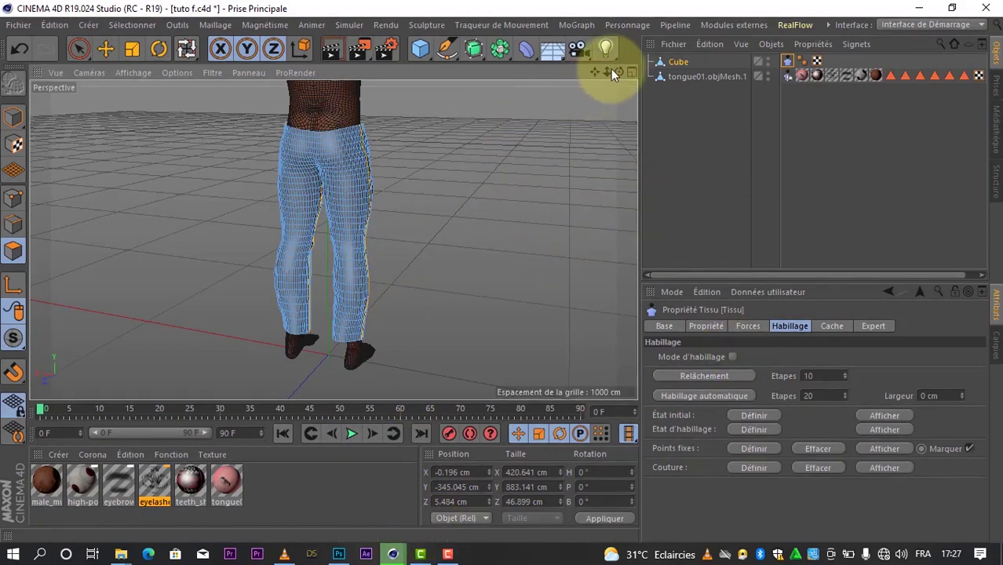
# Re-enable Mode d'habillage and inspect the fitted trousers around the waistband.
pyautogui.moveTo(624, 71); pyautogui.dragTo(440, 161)
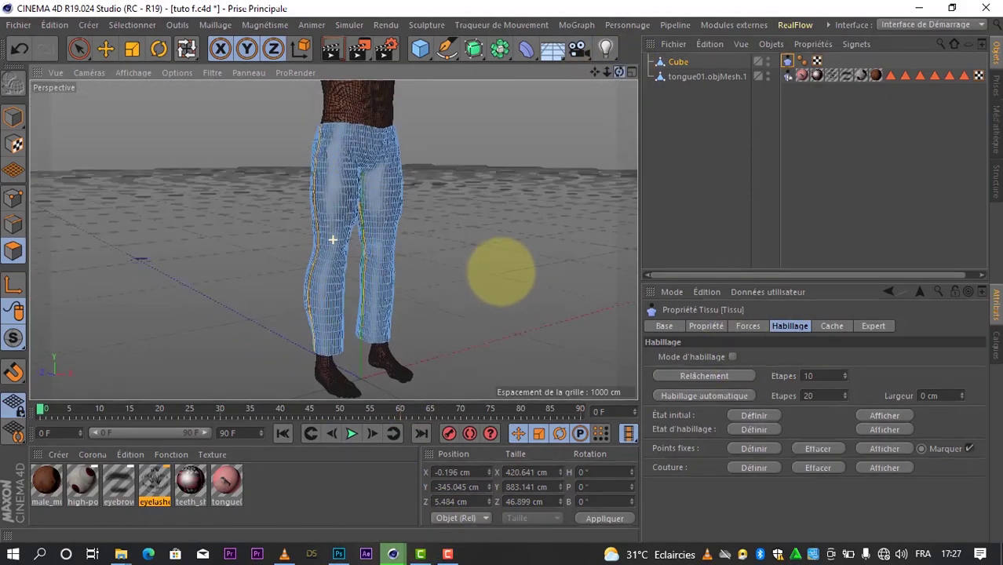
pyautogui.scroll(3, 393, 164)
pyautogui.scroll(4, 358, 154)
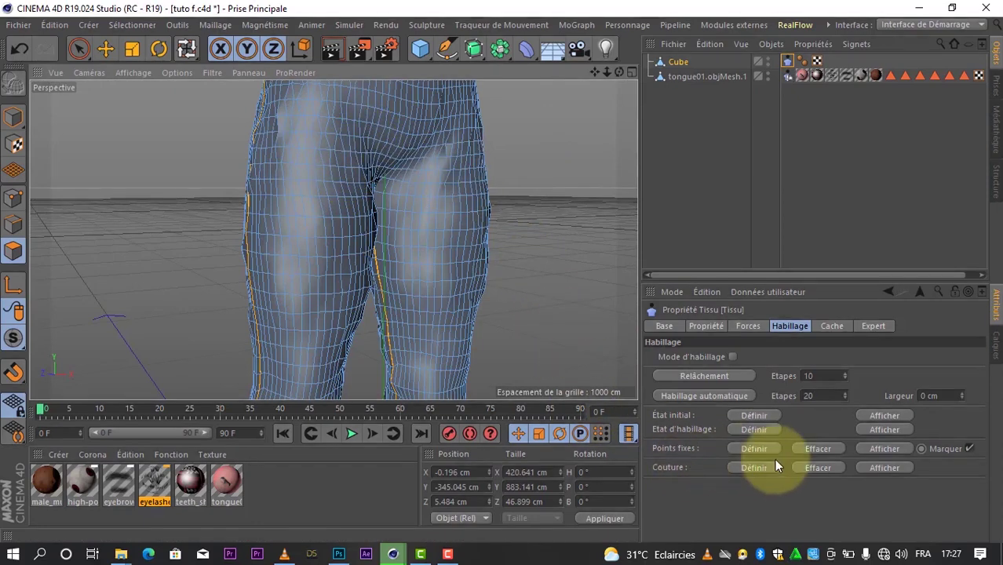
pyautogui.click(752, 429)
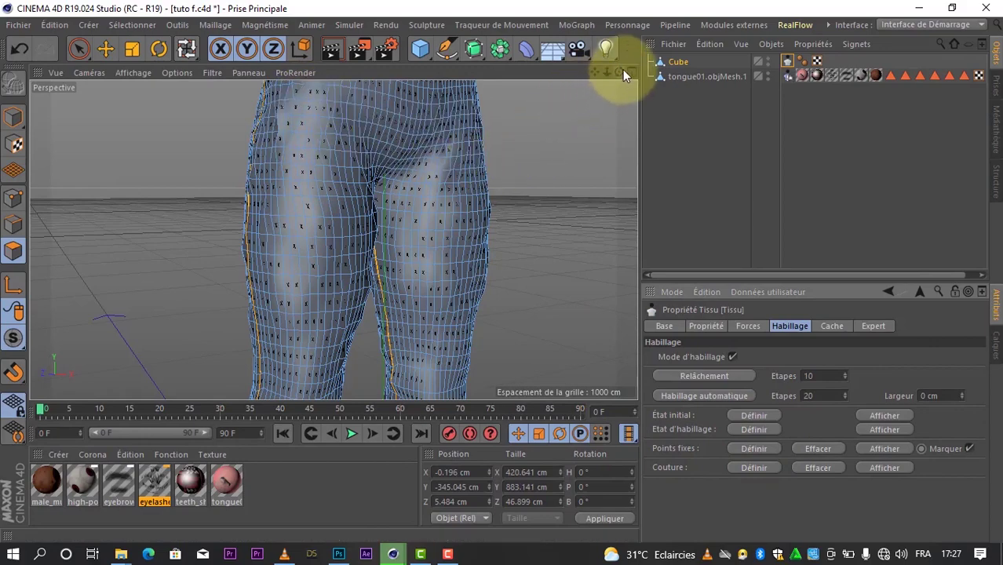
pyautogui.moveTo(620, 72)
pyautogui.mouseDown()
pyautogui.moveTo(503, 271)
pyautogui.moveTo(597, 76)
pyautogui.mouseUp()
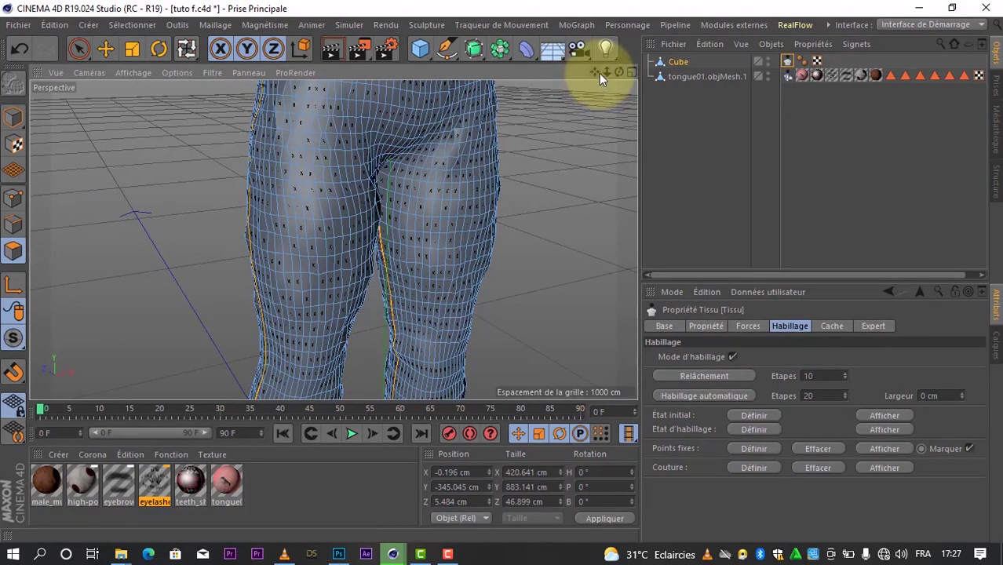
pyautogui.moveTo(599, 73); pyautogui.dragTo(148, 219)
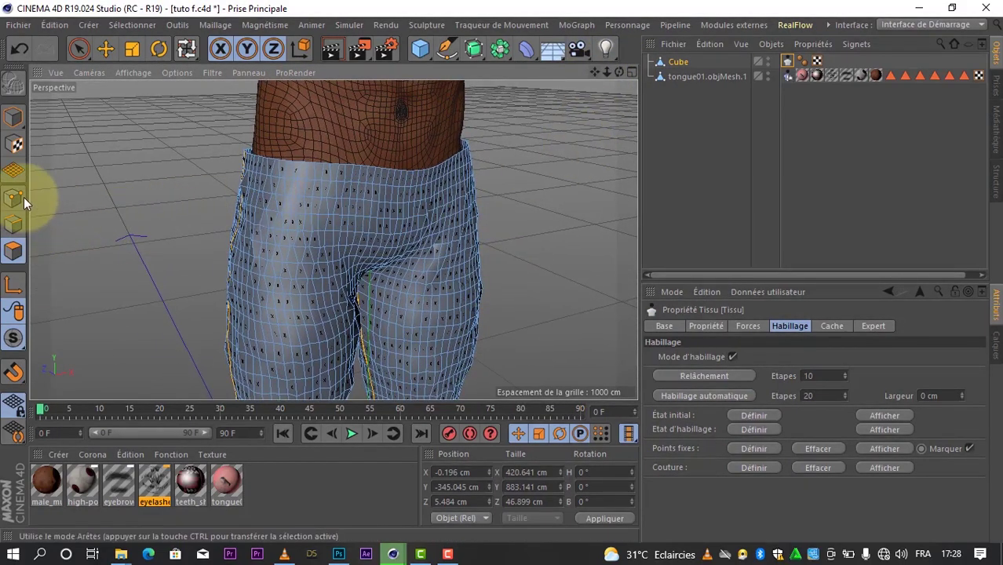
# In Points mode, maximise the front view and paint-select a band of waist points.
pyautogui.click(22, 197)
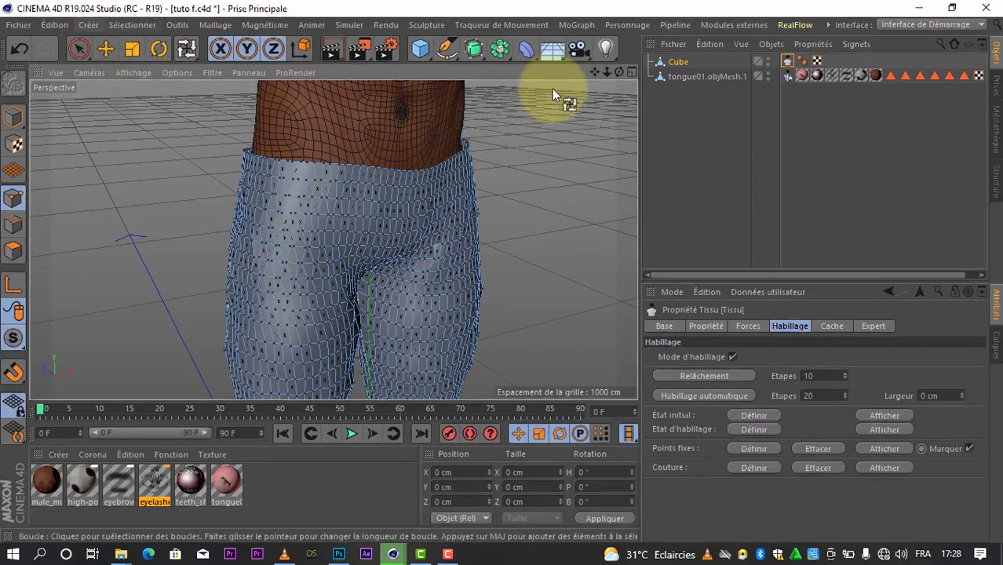
pyautogui.click(633, 71)
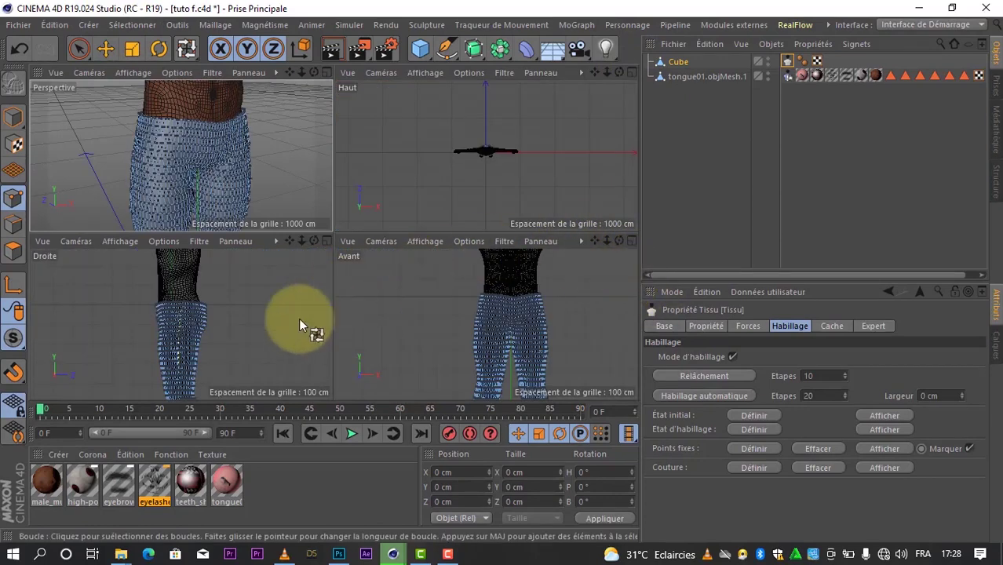
pyautogui.click(629, 239)
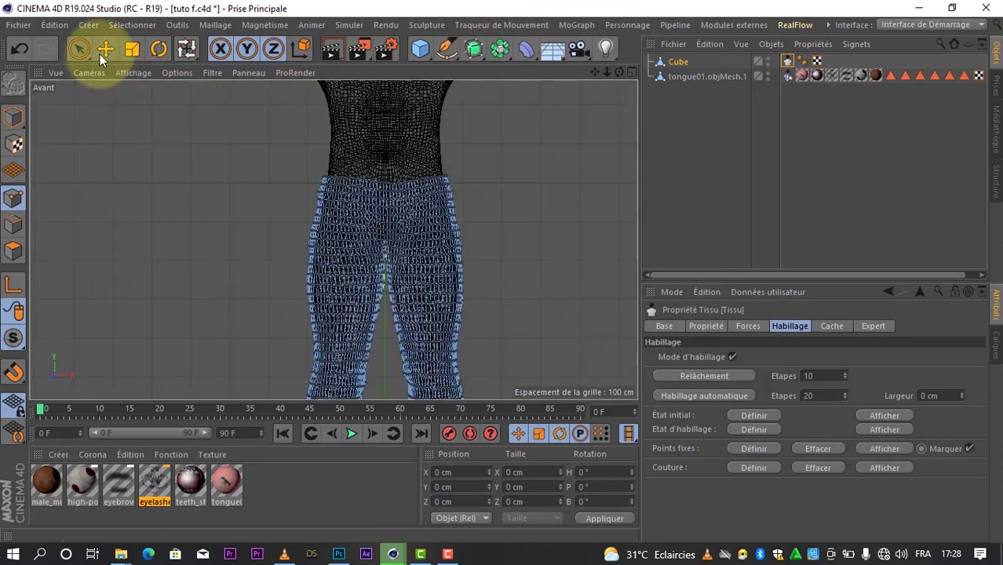
pyautogui.click(77, 49)
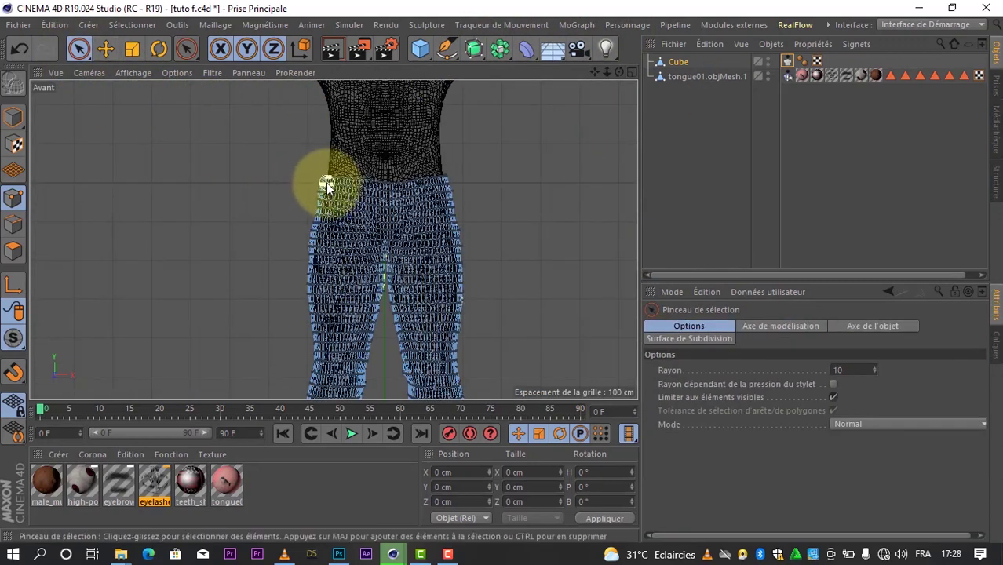
pyautogui.moveTo(324, 182); pyautogui.dragTo(444, 189)
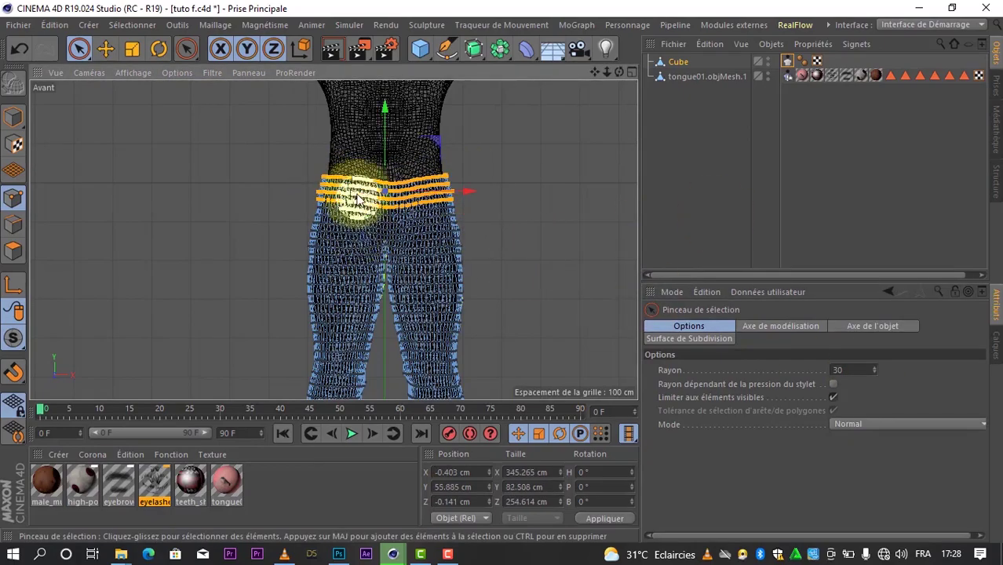
# Check the waist point selection from several views and restrict selection to visible points.
pyautogui.press('F1')
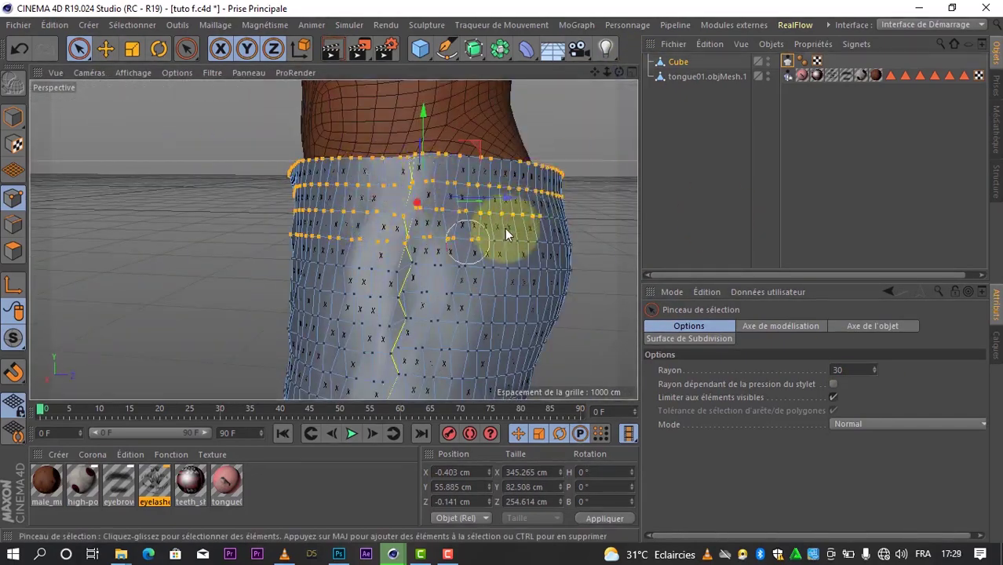
pyautogui.moveTo(510, 235)
pyautogui.keyDown('alt'); pyautogui.mouseDown()
pyautogui.moveTo(604, 78)
pyautogui.moveTo(280, 168)
pyautogui.mouseUp(); pyautogui.keyUp('alt')
pyautogui.middleClick(628, 243)
pyautogui.click(631, 241)
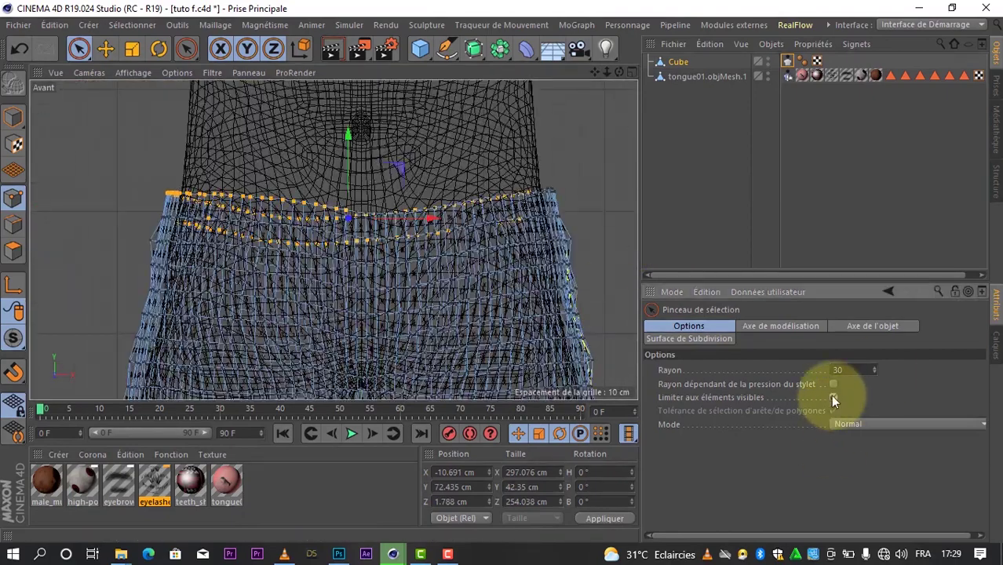
pyautogui.middleClick(270, 213)
pyautogui.click(326, 72)
pyautogui.keyDown('alt'); pyautogui.moveTo(631, 84); pyautogui.dragTo(369, 209); pyautogui.keyUp('alt')
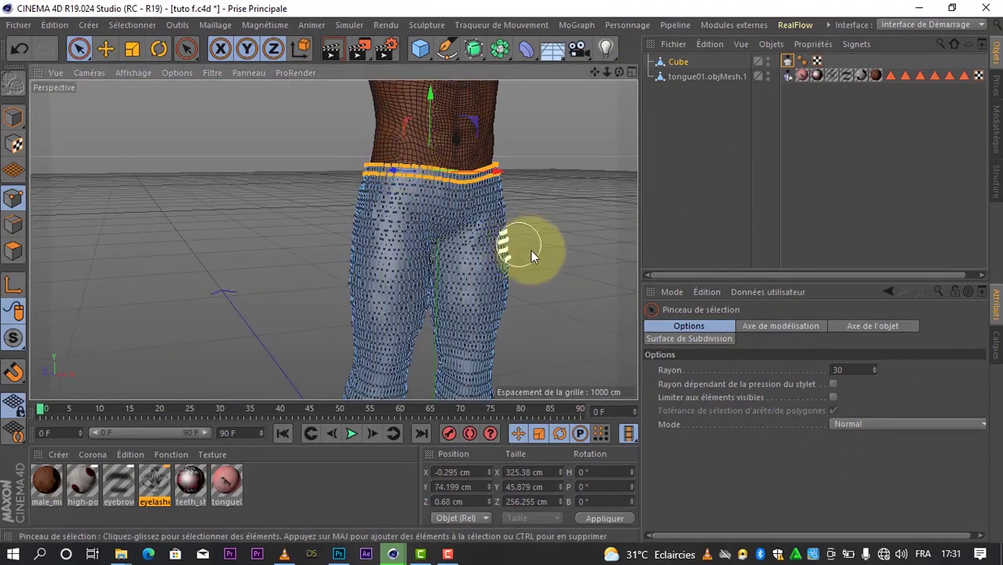
pyautogui.click(832, 398)
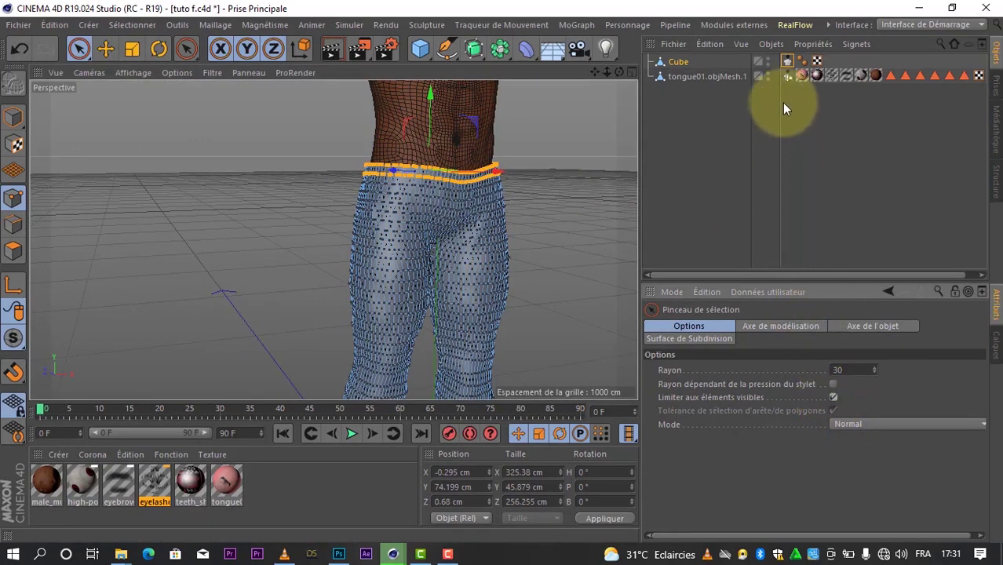
# Fix the selected waist points in the trousers' cloth settings and turn off Marquer highlighting.
pyautogui.click(788, 63)
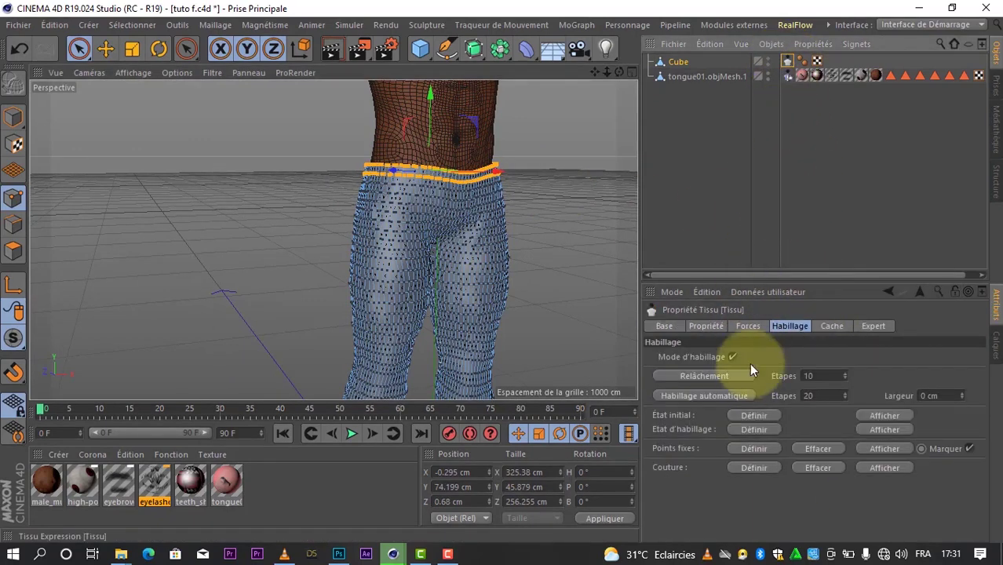
pyautogui.click(754, 449)
pyautogui.click(754, 449)
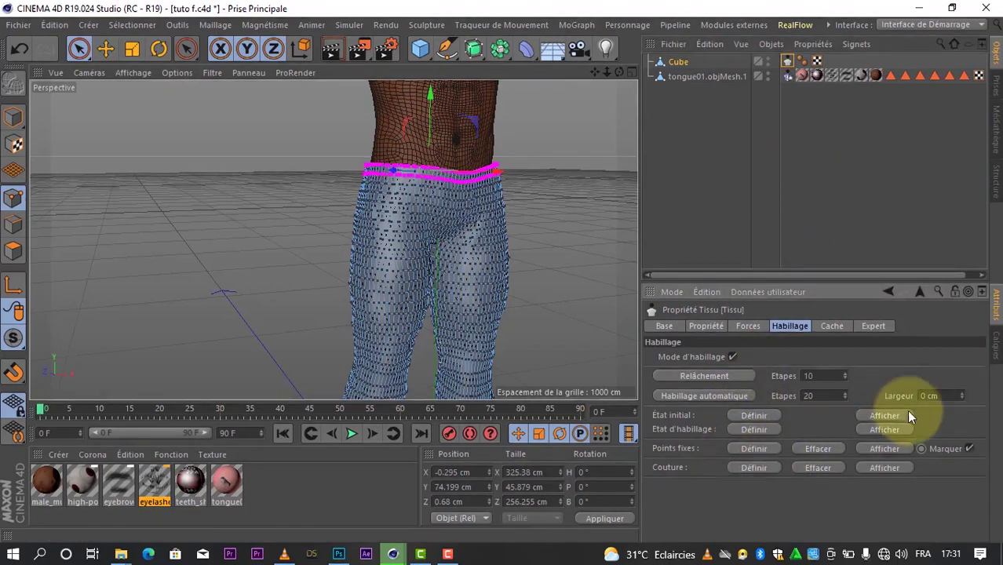
pyautogui.click(969, 449)
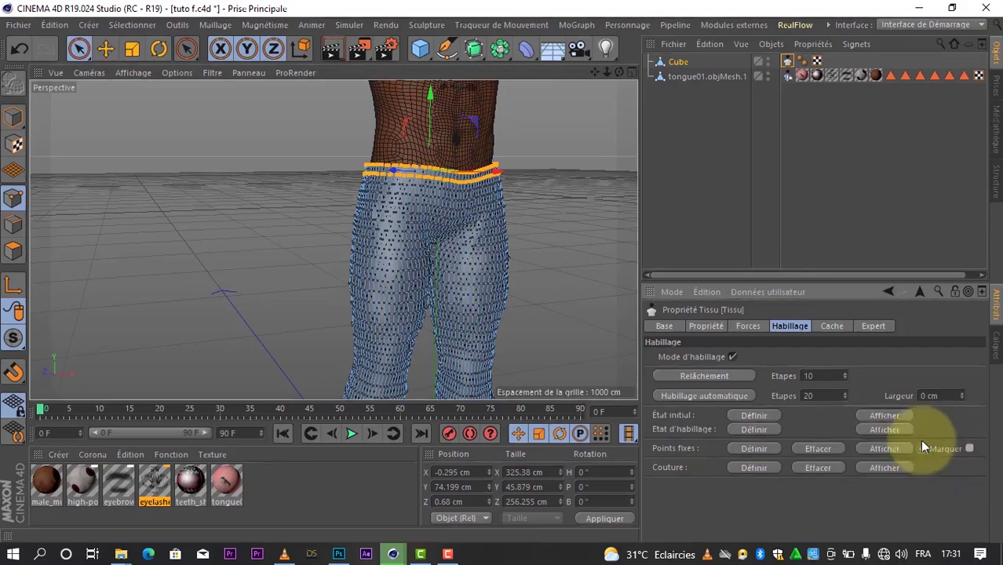
# Play the cloth simulation, stop it at frame 0, and render the viewport.
pyautogui.moveTo(618, 76)
pyautogui.mouseDown()
pyautogui.moveTo(498, 271)
pyautogui.moveTo(424, 283)
pyautogui.mouseUp()
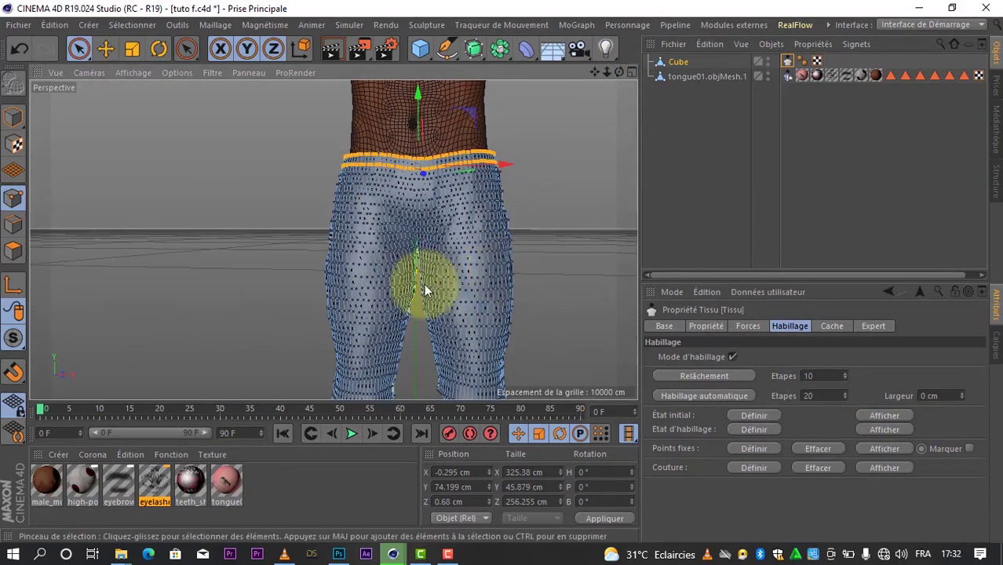
pyautogui.click(351, 435)
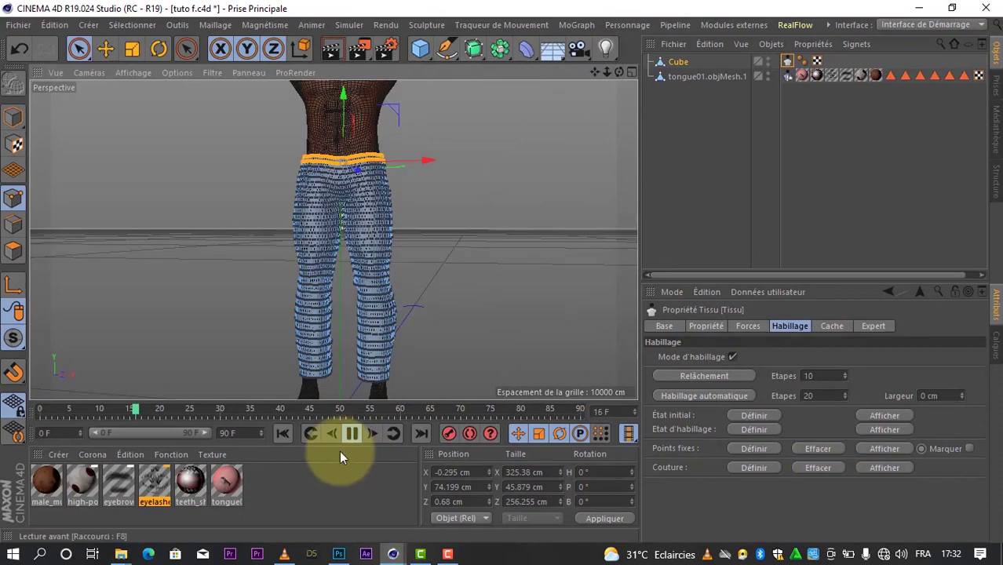
pyautogui.click(349, 435)
pyautogui.click(690, 208)
pyautogui.hotkey('ctrl', 'r')
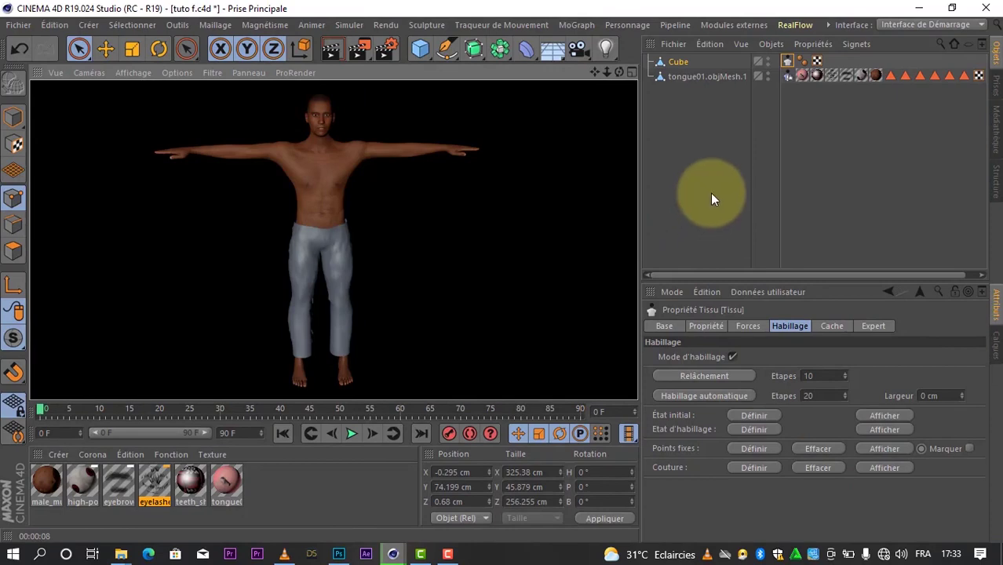
pyautogui.moveTo(543, 171); pyautogui.dragTo(293, 259)
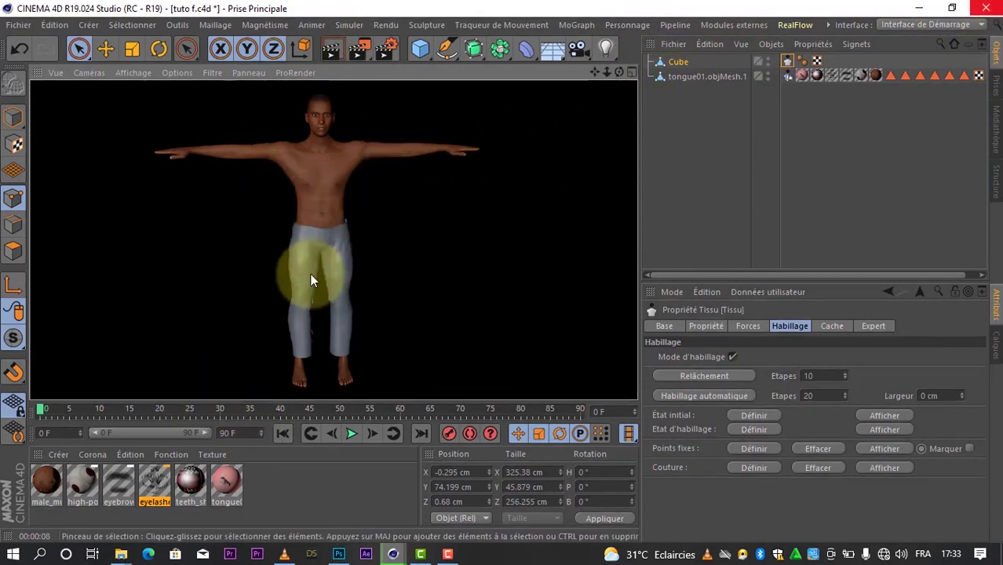
pyautogui.moveTo(292, 267); pyautogui.dragTo(428, 551)
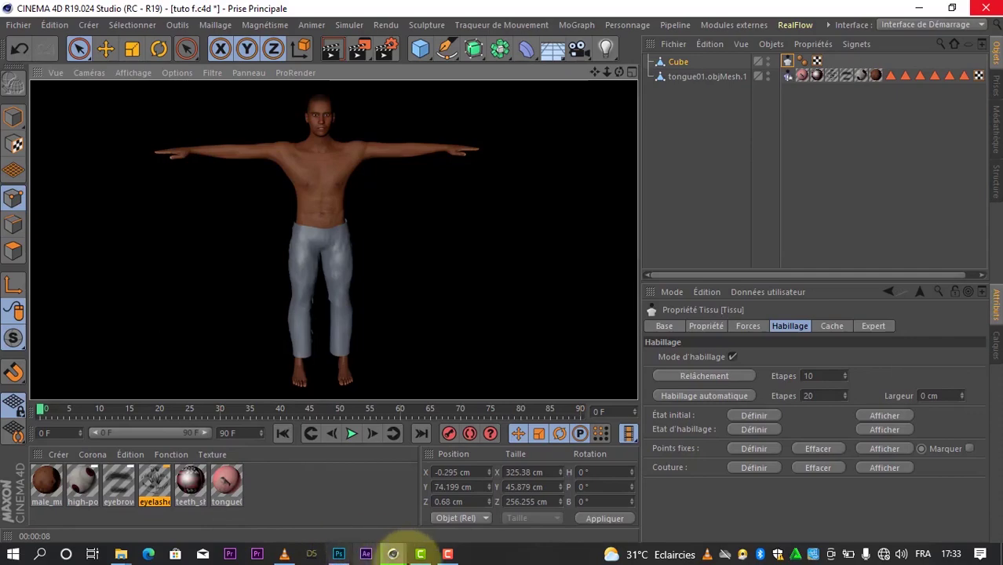
pyautogui.click(447, 553)
pyautogui.click(960, 306)
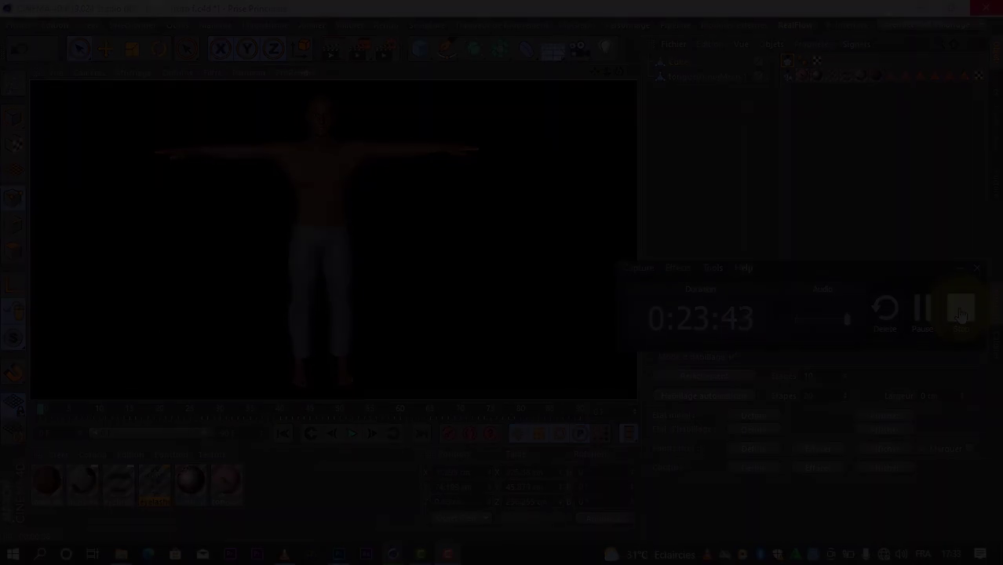